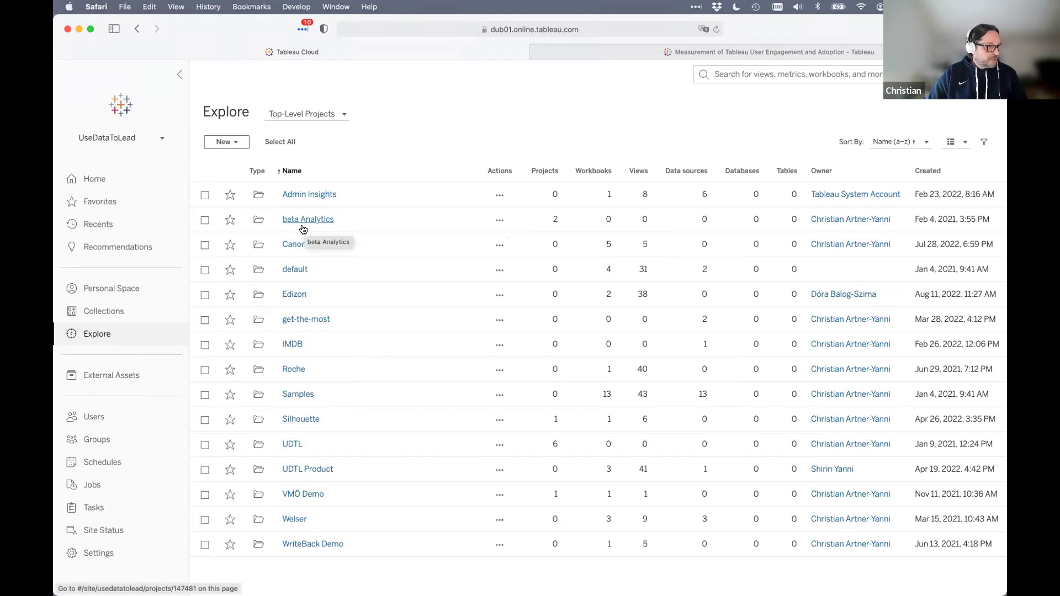
{"action": "left_click", "coordinate": [303, 220]}
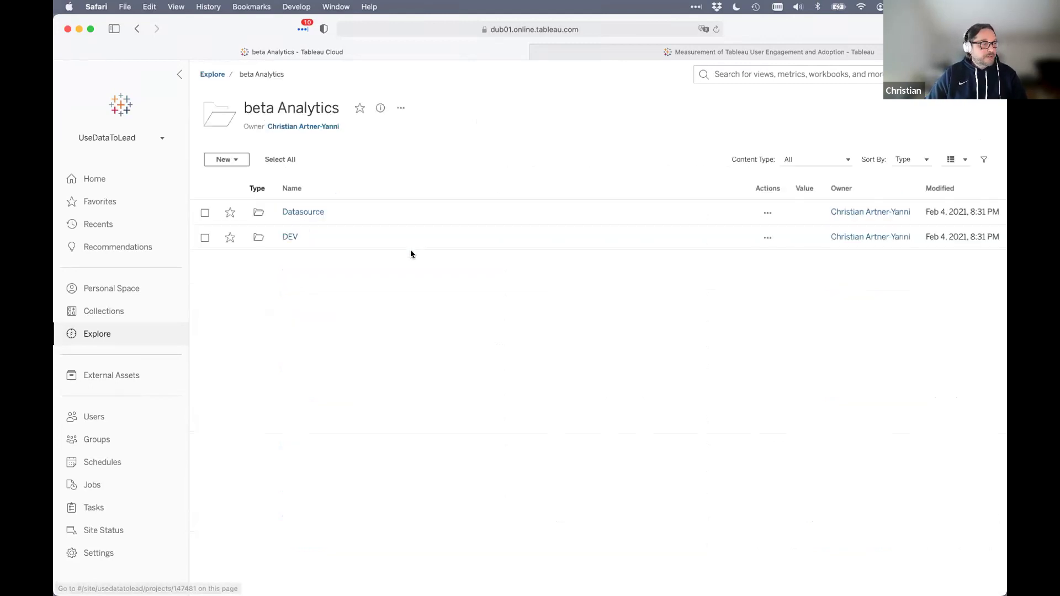
{"action": "left_click", "coordinate": [284, 240]}
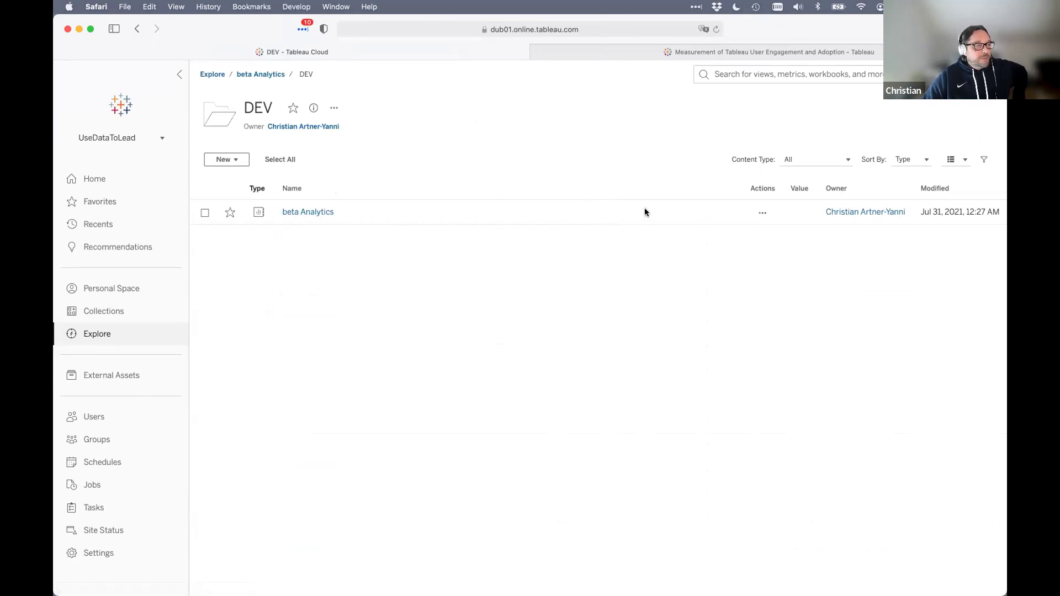
{"action": "left_click", "coordinate": [300, 215]}
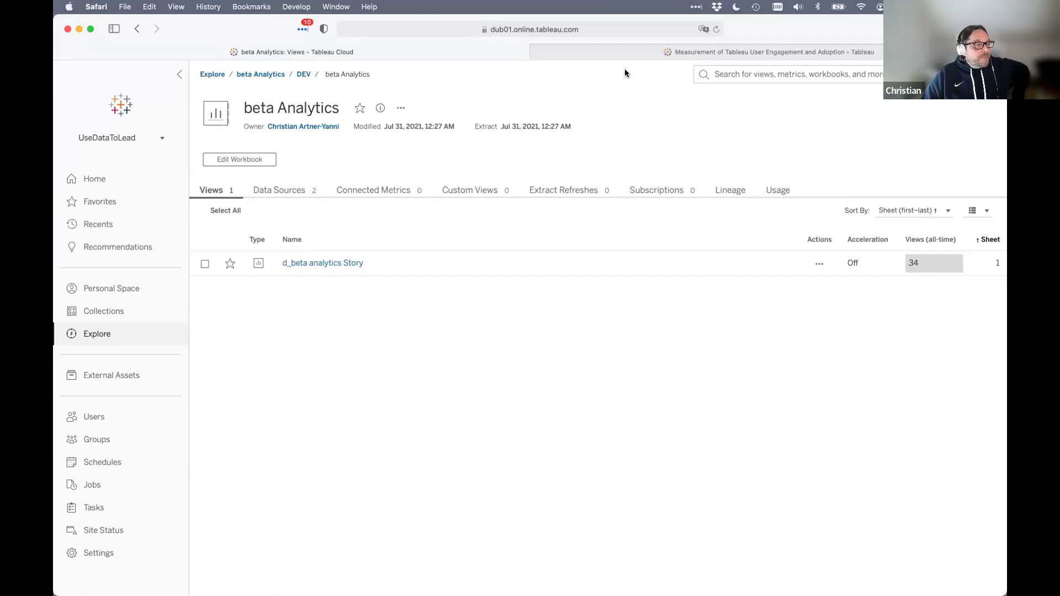
{"action": "left_click", "coordinate": [213, 73]}
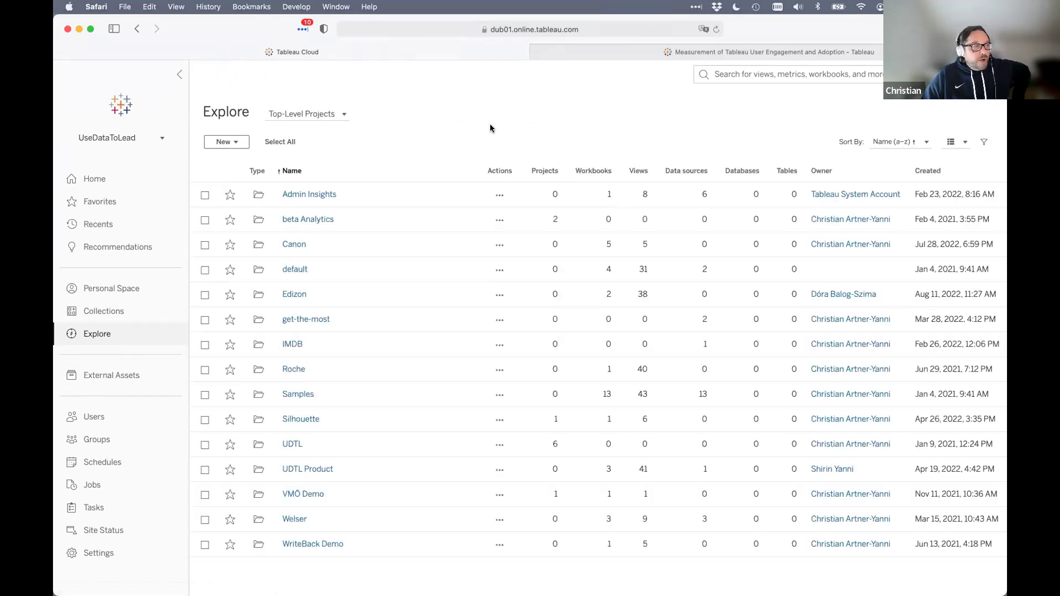
Step: Show All Views sorted by all-time views, leaving the Sort By order unchanged
{"action": "left_click", "coordinate": [300, 114]}
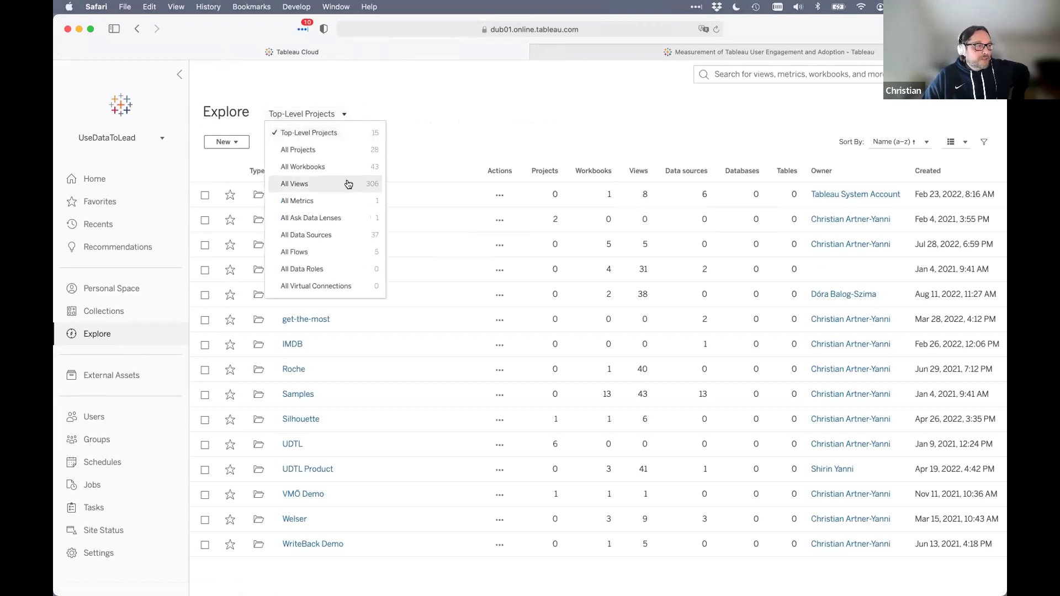
{"action": "left_click", "coordinate": [339, 184]}
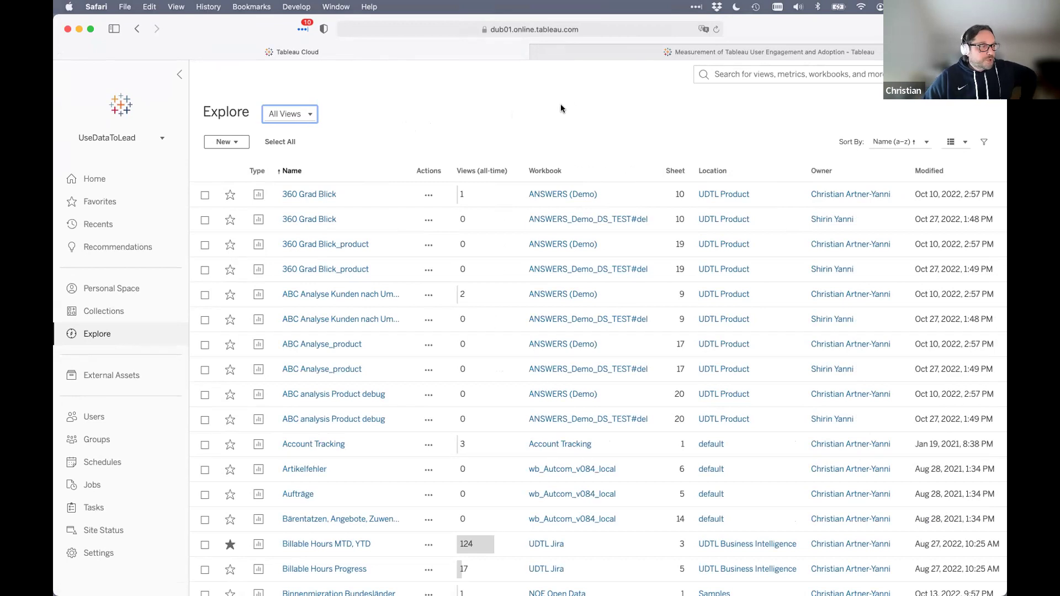
{"action": "left_click", "coordinate": [485, 171]}
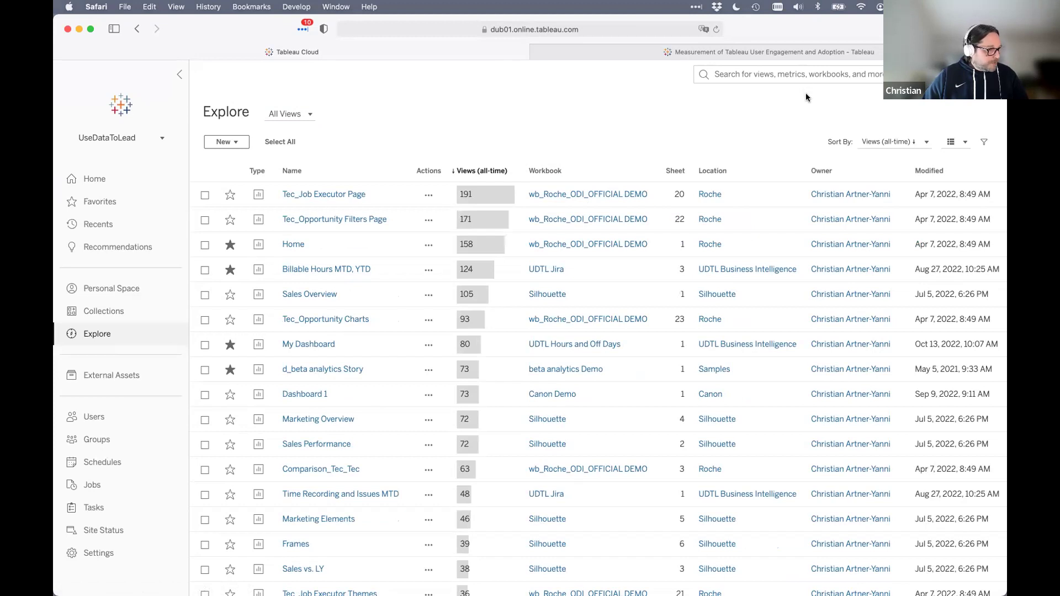
{"action": "left_click", "coordinate": [887, 140]}
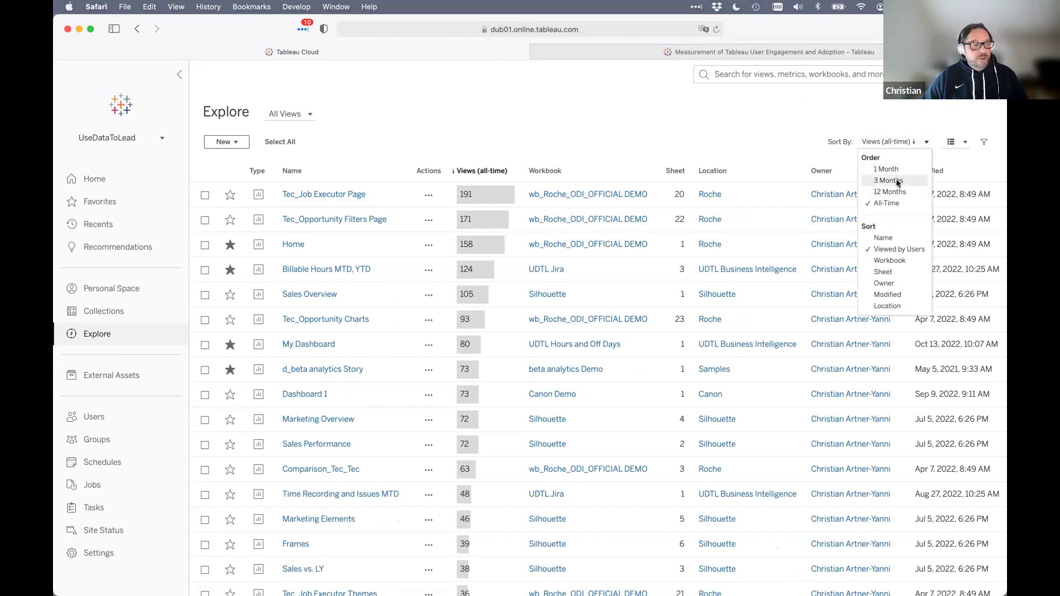
{"action": "left_click", "coordinate": [728, 132]}
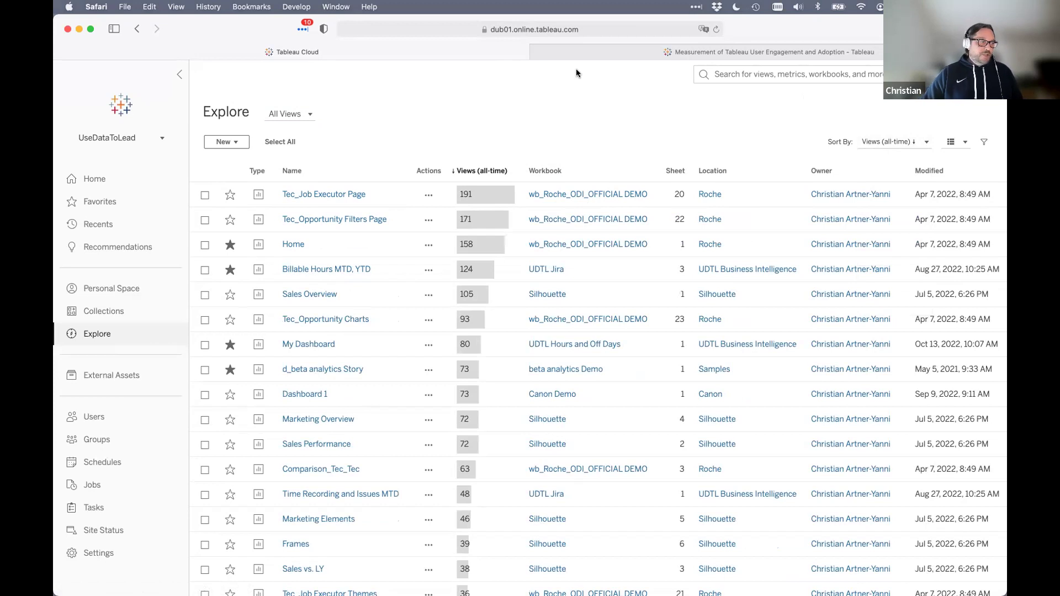
Step: Open Who Has Seen This View? for Tec_Job Executor Page in a new tab, then return to the views list
{"action": "left_click", "coordinate": [429, 194]}
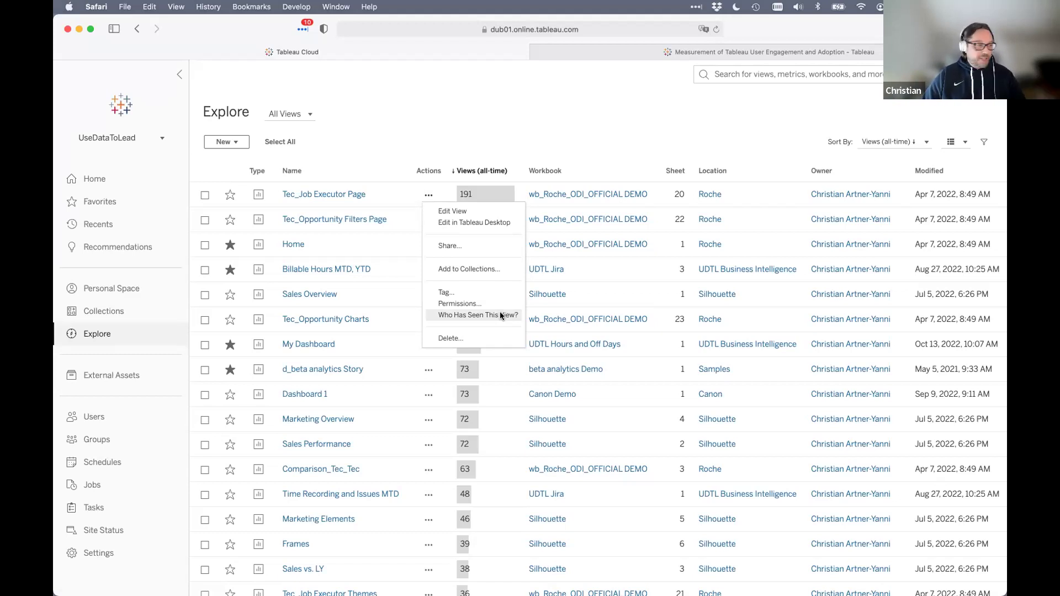
{"action": "left_click", "coordinate": [500, 316]}
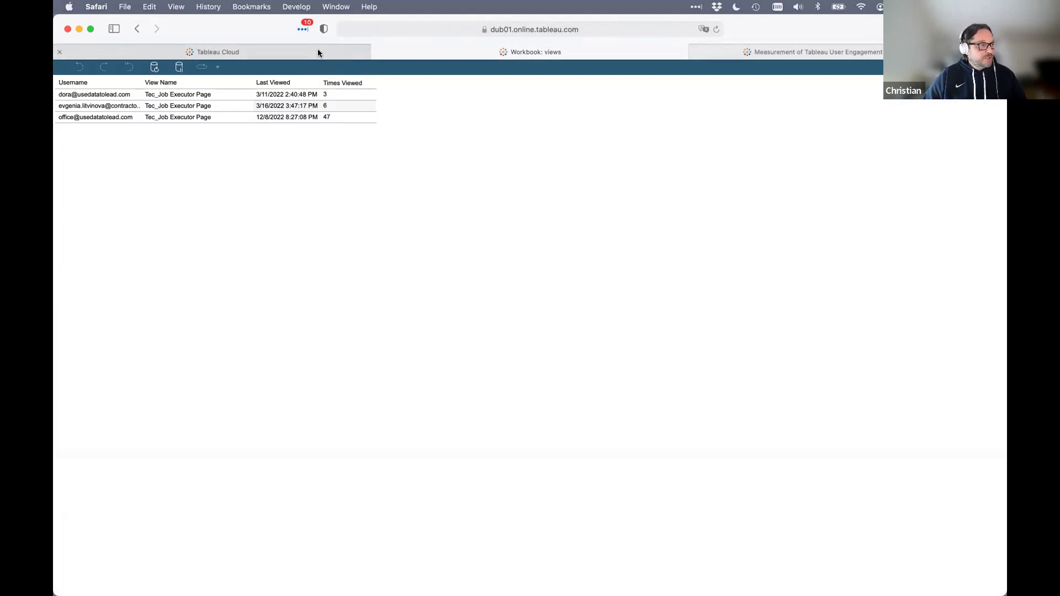
{"action": "left_click", "coordinate": [317, 49]}
{"action": "left_click", "coordinate": [429, 195]}
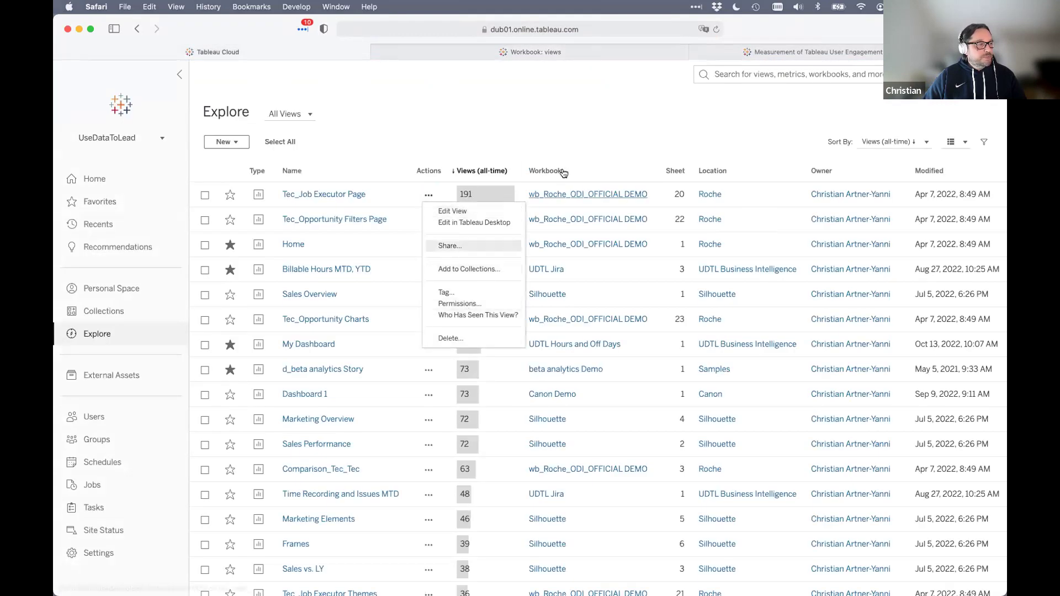
{"action": "left_click", "coordinate": [582, 135]}
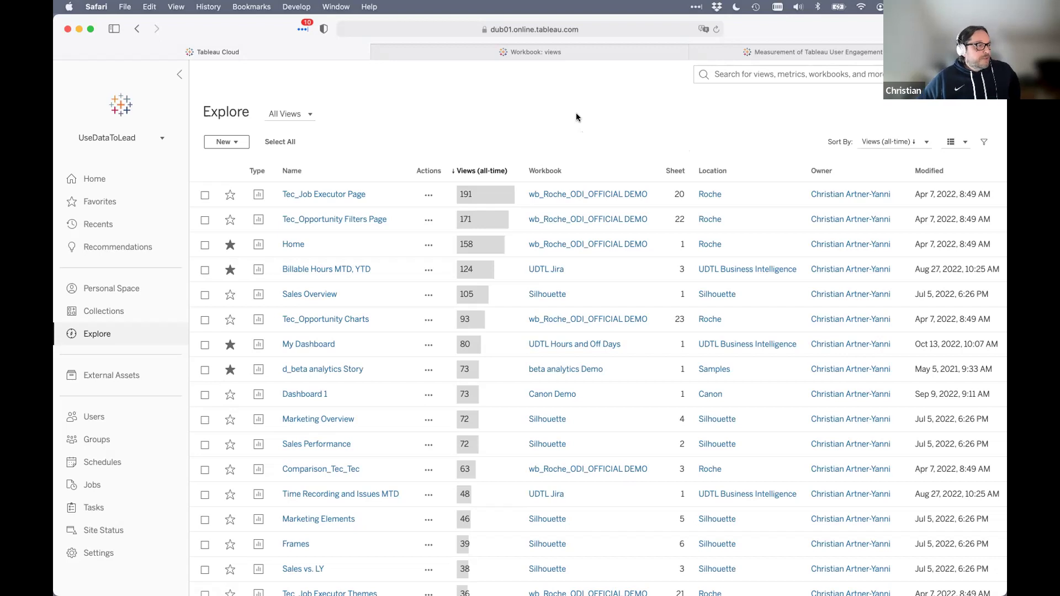
Step: Browse the Traffic to Bridge connected Data Sources and Traffic to Views dashboards from Site Status, then return
{"action": "left_click", "coordinate": [110, 533]}
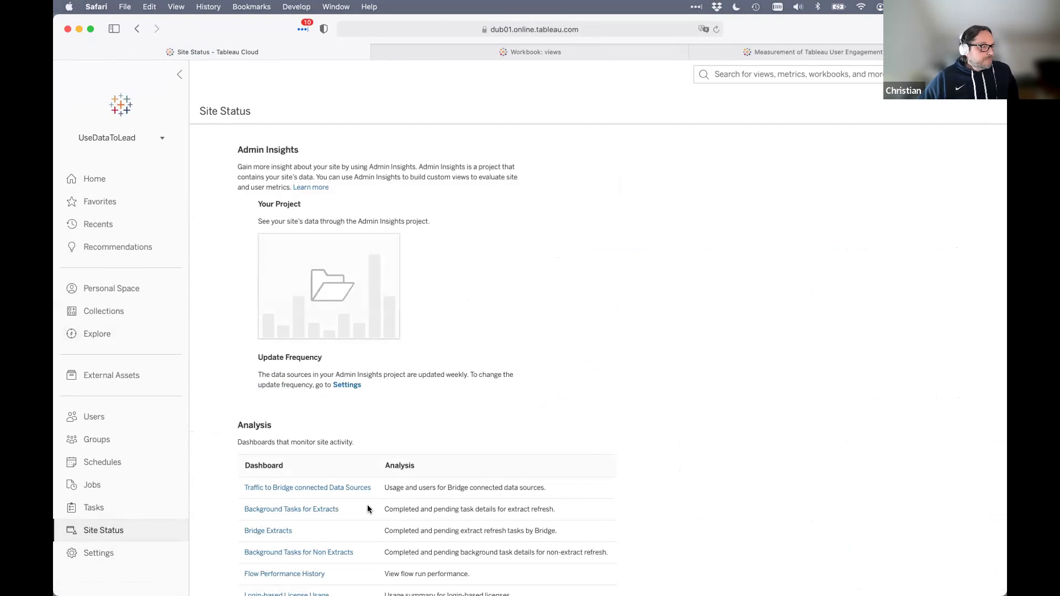
{"action": "left_click", "coordinate": [298, 490]}
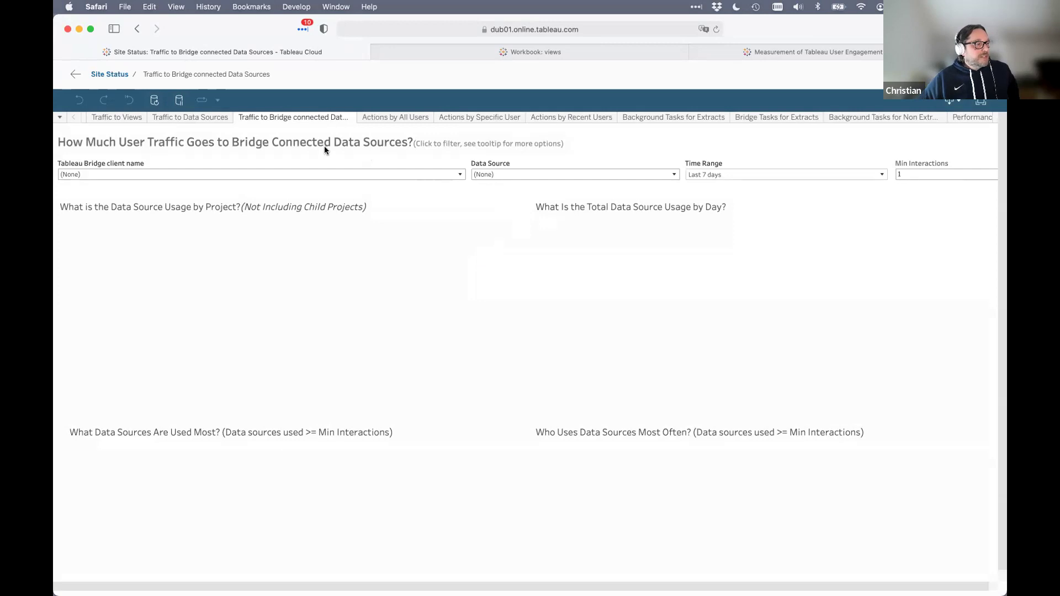
{"action": "left_click", "coordinate": [130, 120]}
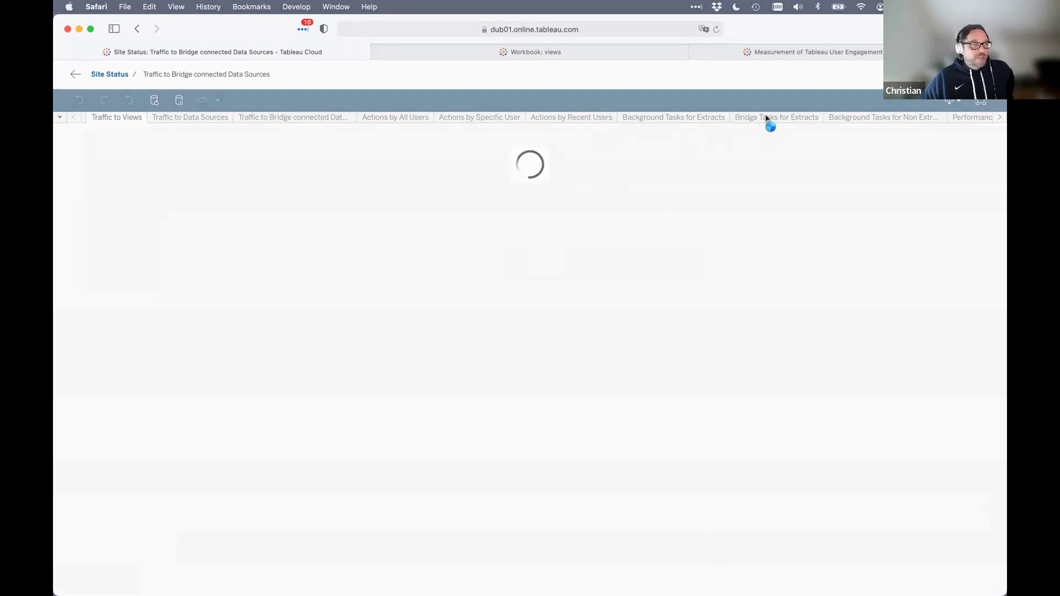
{"action": "left_click", "coordinate": [108, 74]}
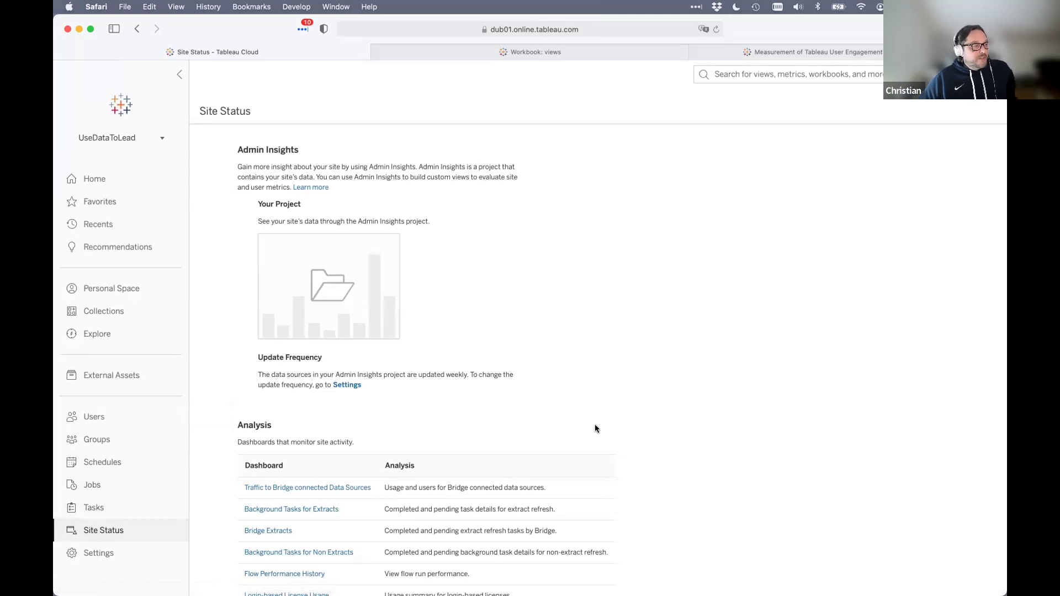
Step: Navigate Explore > Admin Insights > Admin Insights Starter and open its Overview dashboard
{"action": "left_click", "coordinate": [108, 342]}
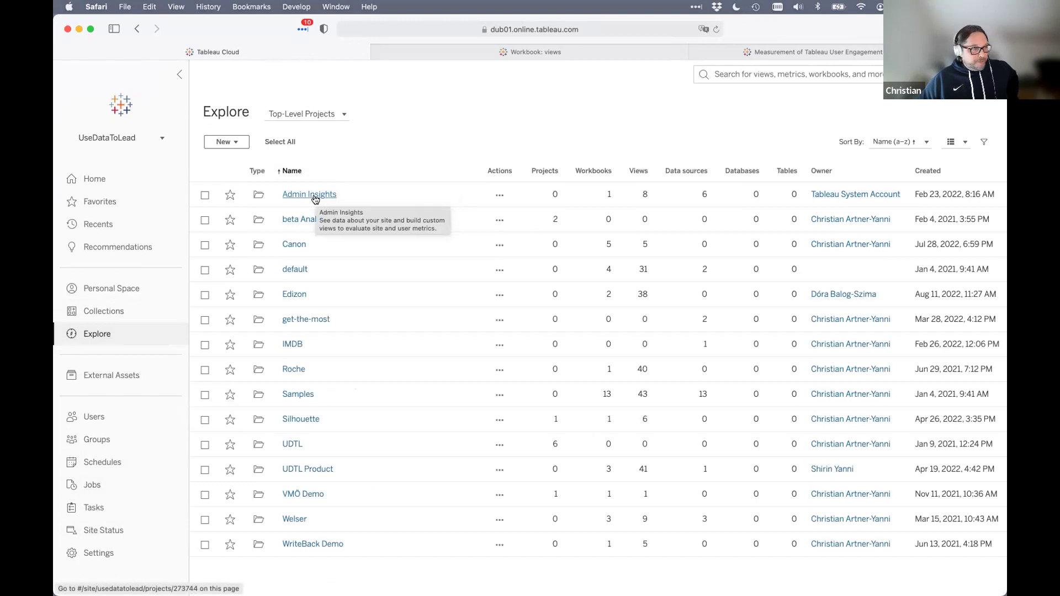
{"action": "left_click", "coordinate": [315, 197]}
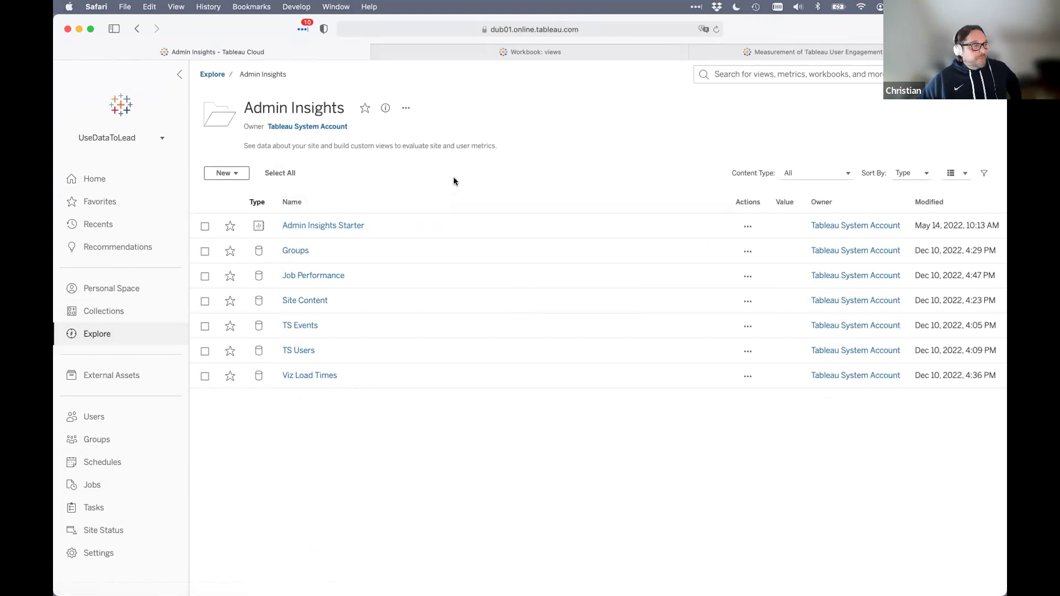
{"action": "left_click", "coordinate": [333, 224]}
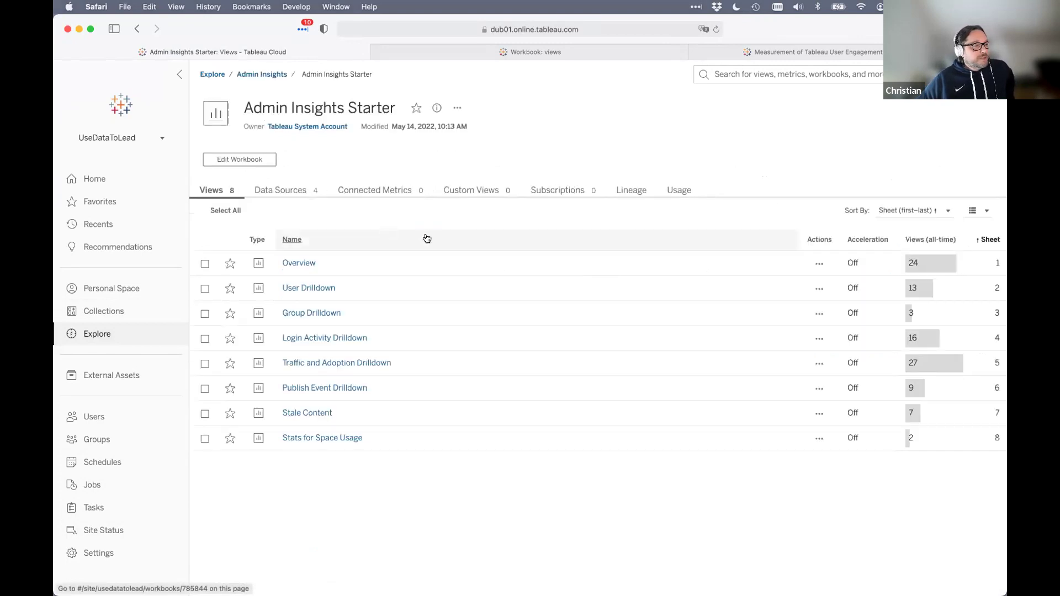
{"action": "left_click", "coordinate": [288, 263]}
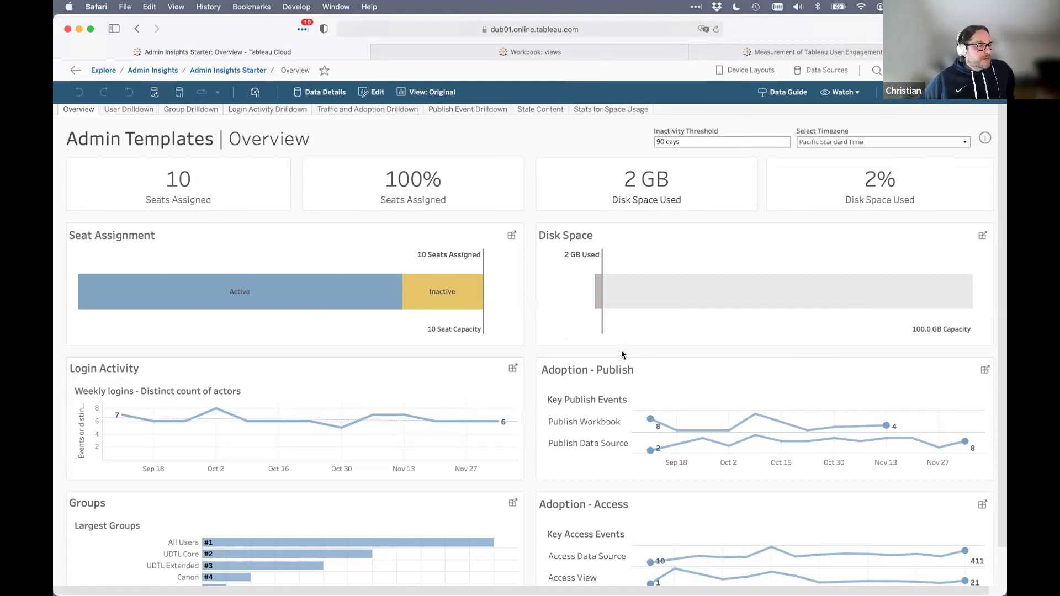
Step: Review the Login Activity Drilldown dashboard, then switch to Traffic and Adoption Drilldown
{"action": "mouse_move", "coordinate": [625, 260]}
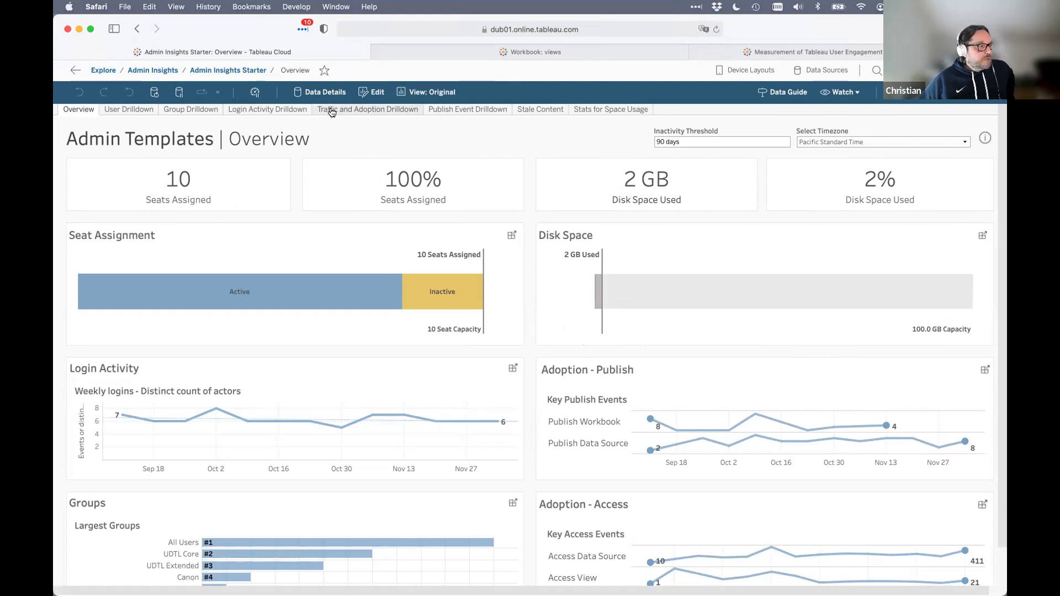
{"action": "left_click", "coordinate": [268, 110]}
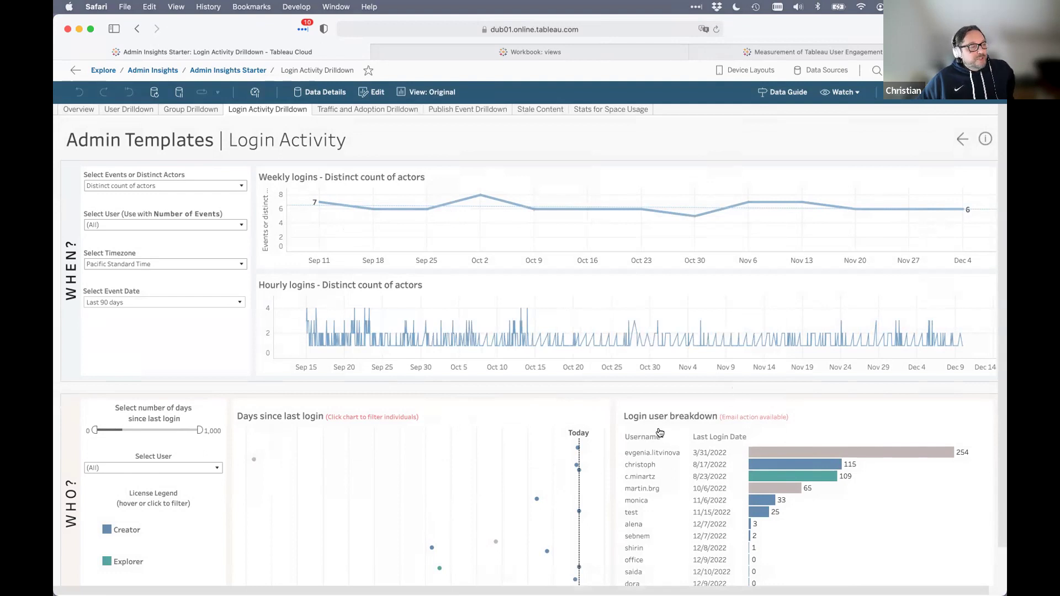
{"action": "scroll", "coordinate": [613, 418], "scroll_direction": "down", "scroll_amount": 2}
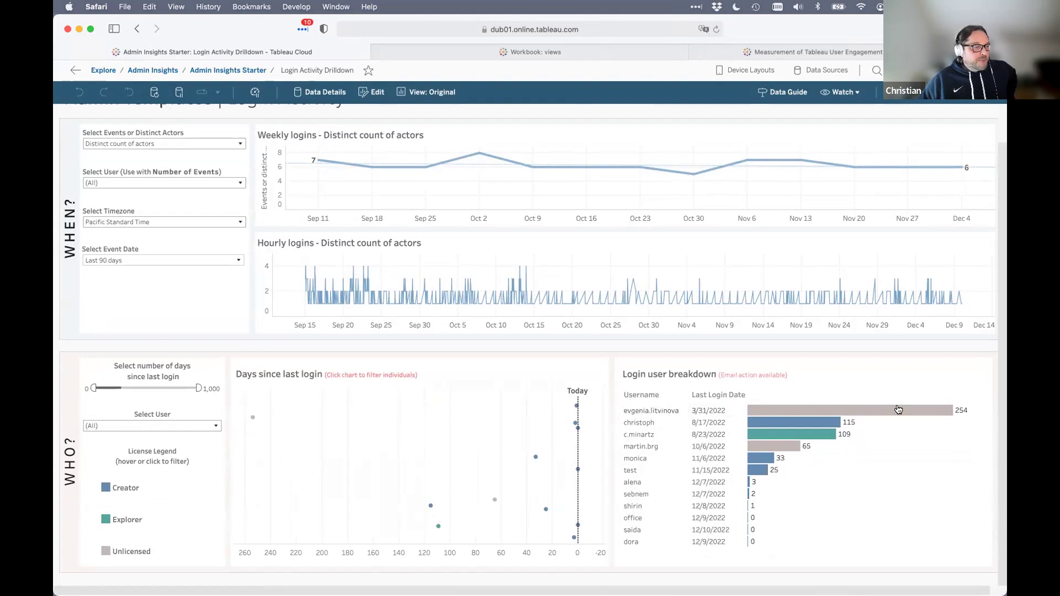
{"action": "mouse_move", "coordinate": [901, 412]}
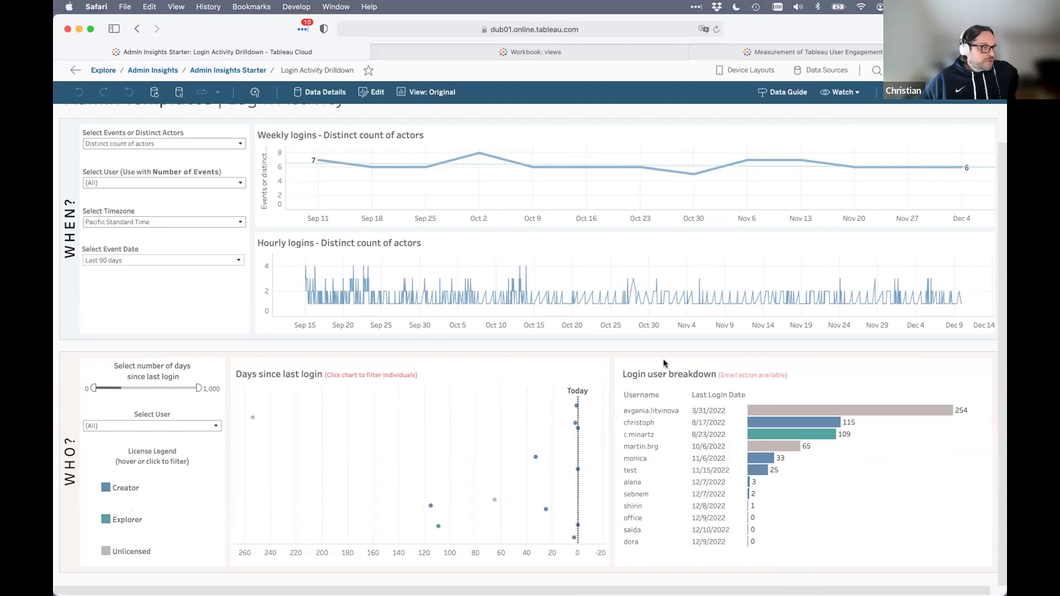
{"action": "scroll", "coordinate": [664, 363], "scroll_direction": "up", "scroll_amount": 2}
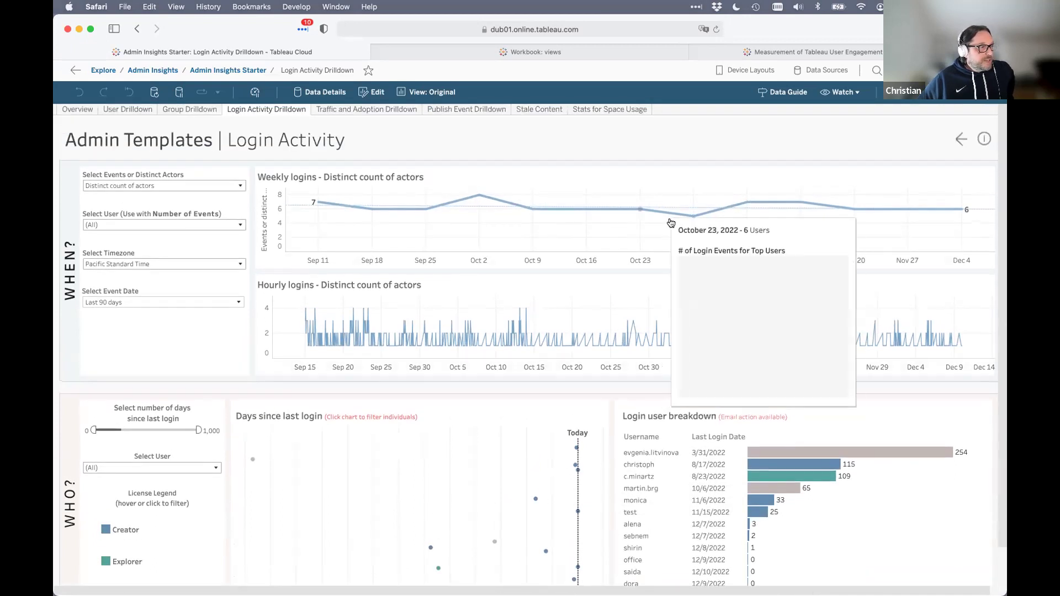
{"action": "left_click", "coordinate": [361, 110]}
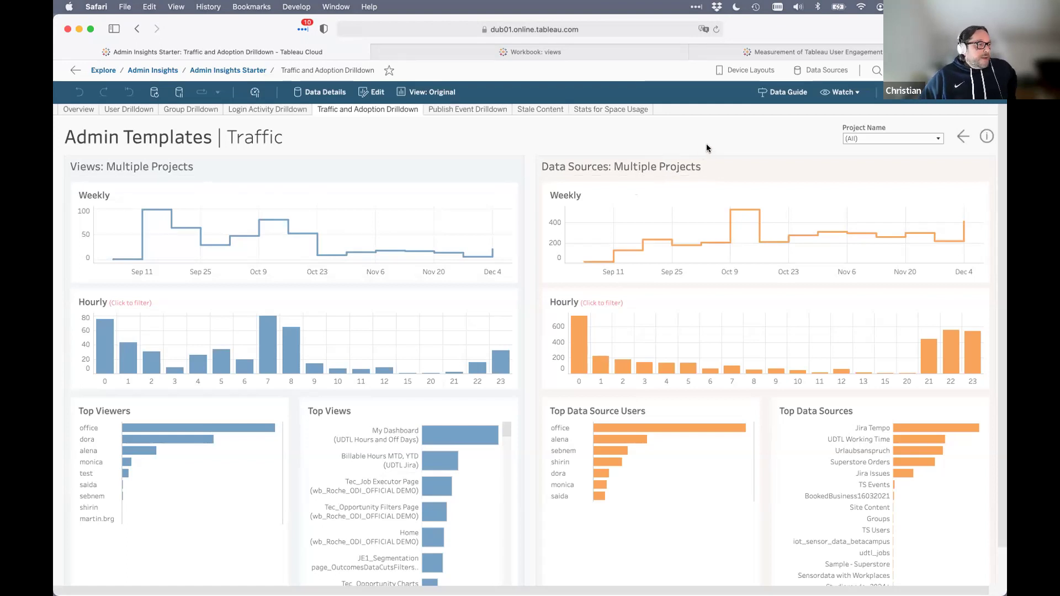
Step: Look over the Stale Content dashboard, then go back up to the Admin Insights project
{"action": "left_click", "coordinate": [538, 111]}
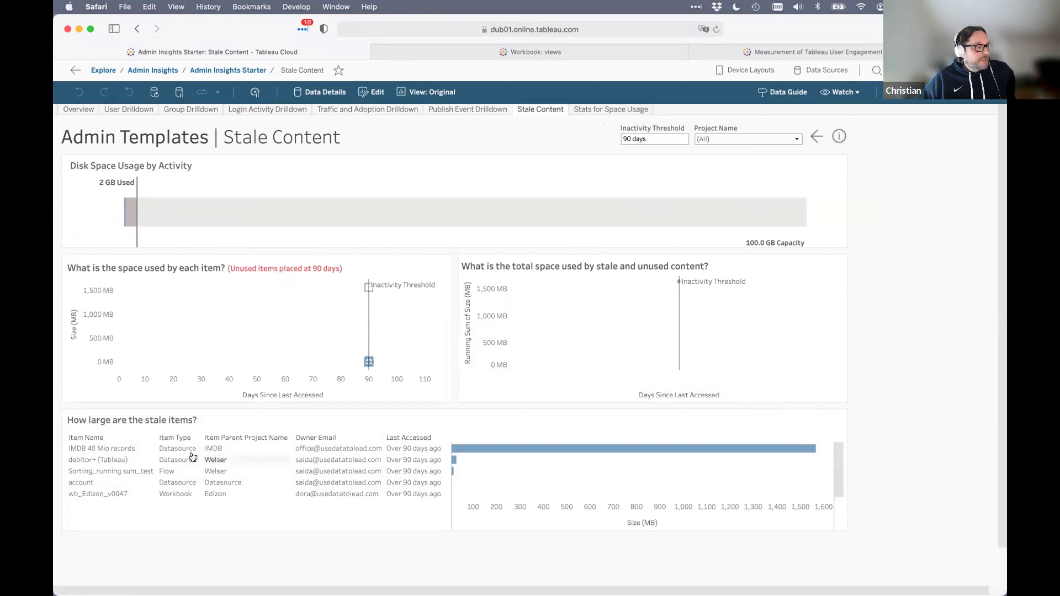
{"action": "mouse_move", "coordinate": [522, 454]}
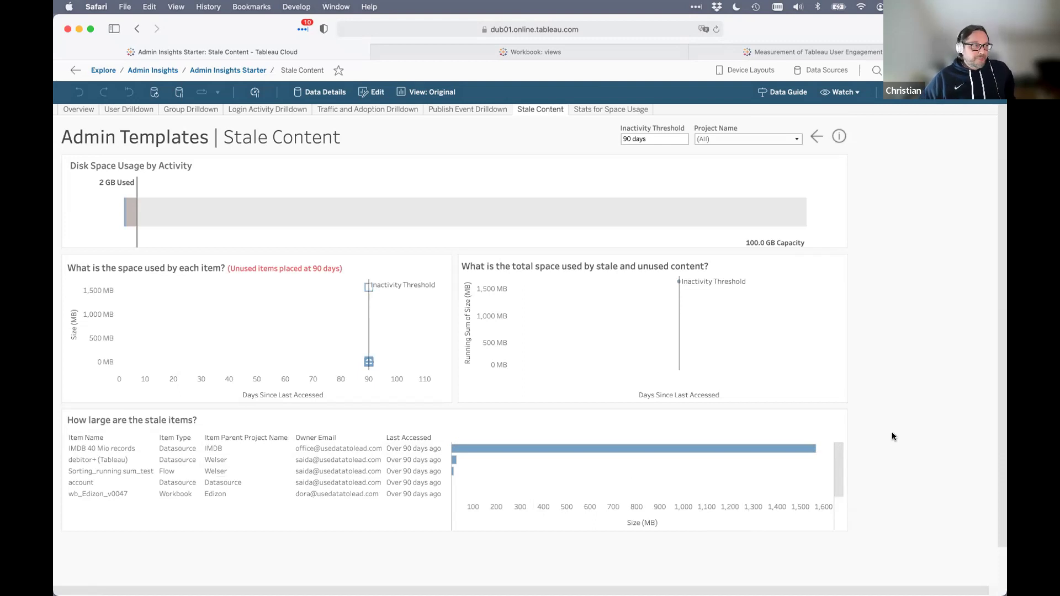
{"action": "left_click", "coordinate": [233, 71]}
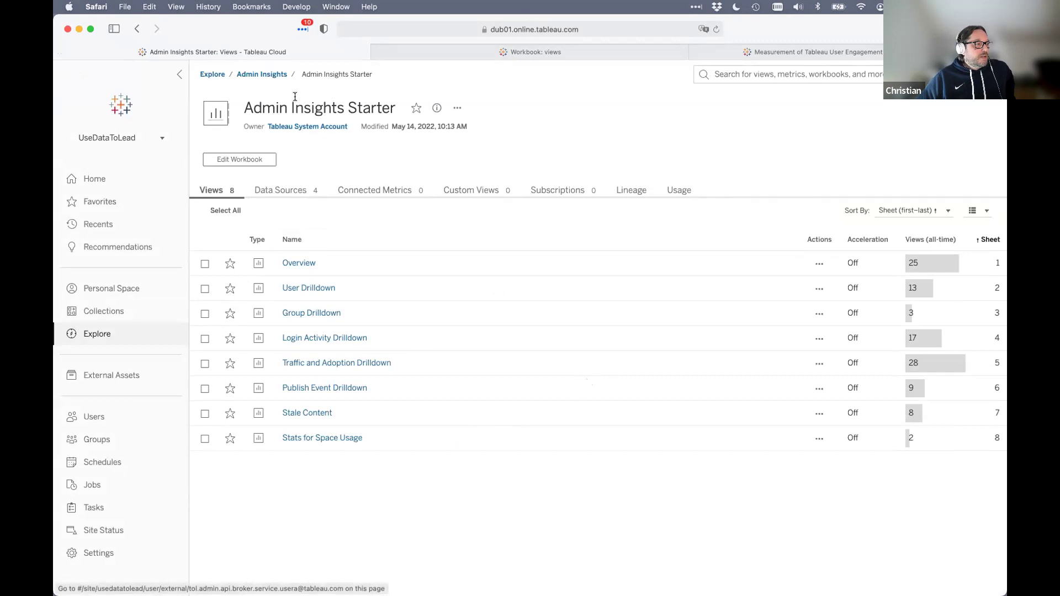
{"action": "left_click", "coordinate": [267, 75]}
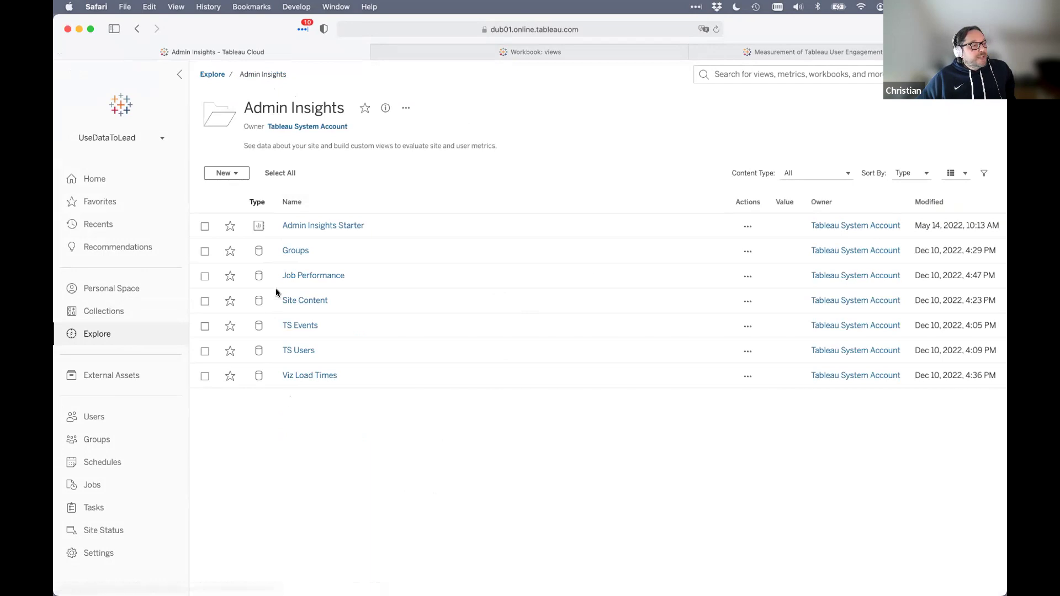
Step: Switch windows from the Safari browser to the Tableau Desktop Book3 workbook
{"action": "key", "text": "ctrl+Up"}
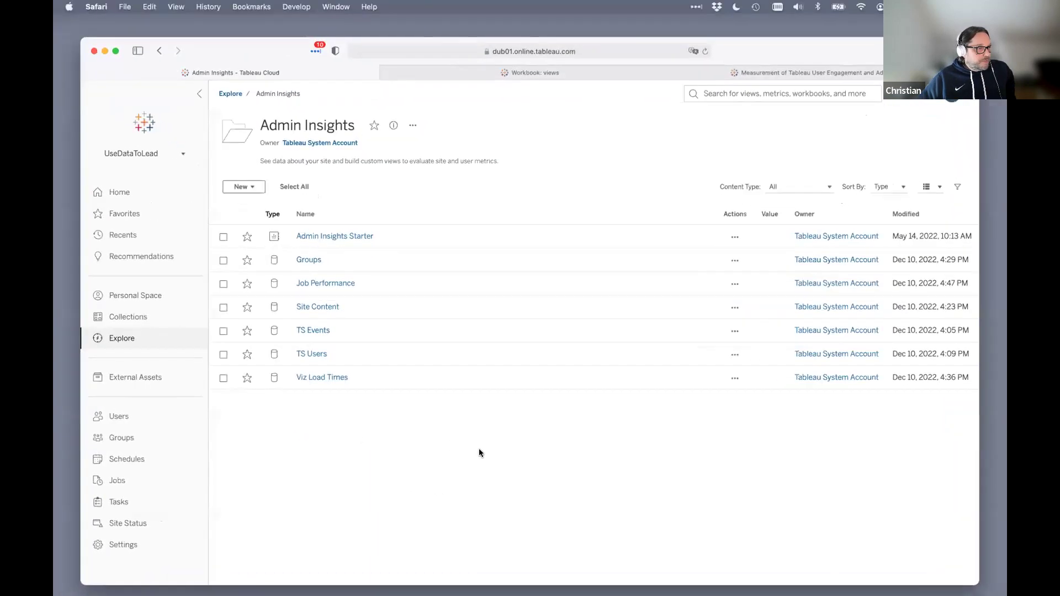
{"action": "left_click", "coordinate": [479, 453]}
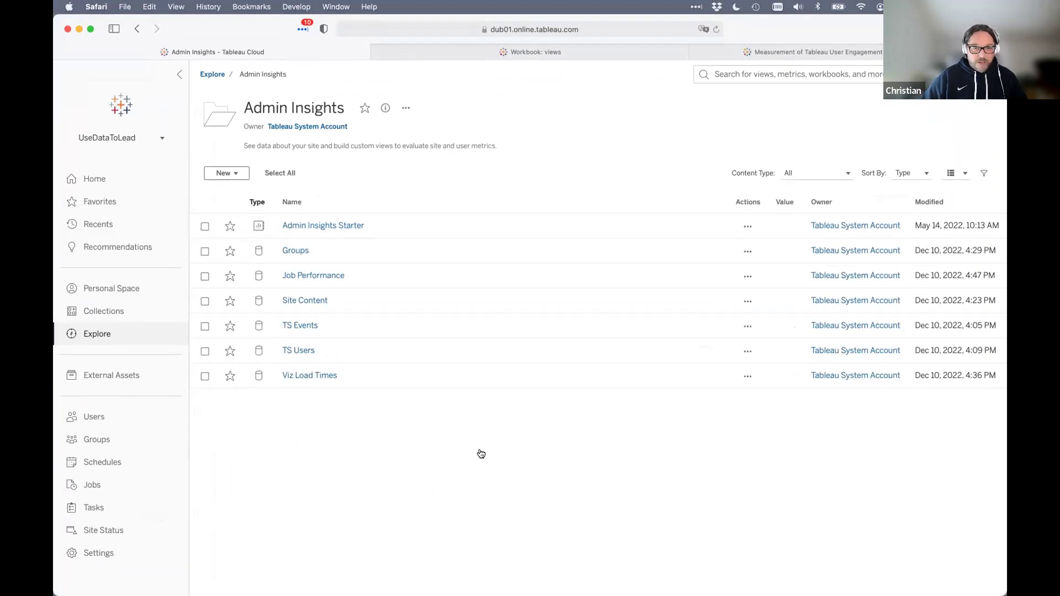
{"action": "key", "text": "ctrl+Up"}
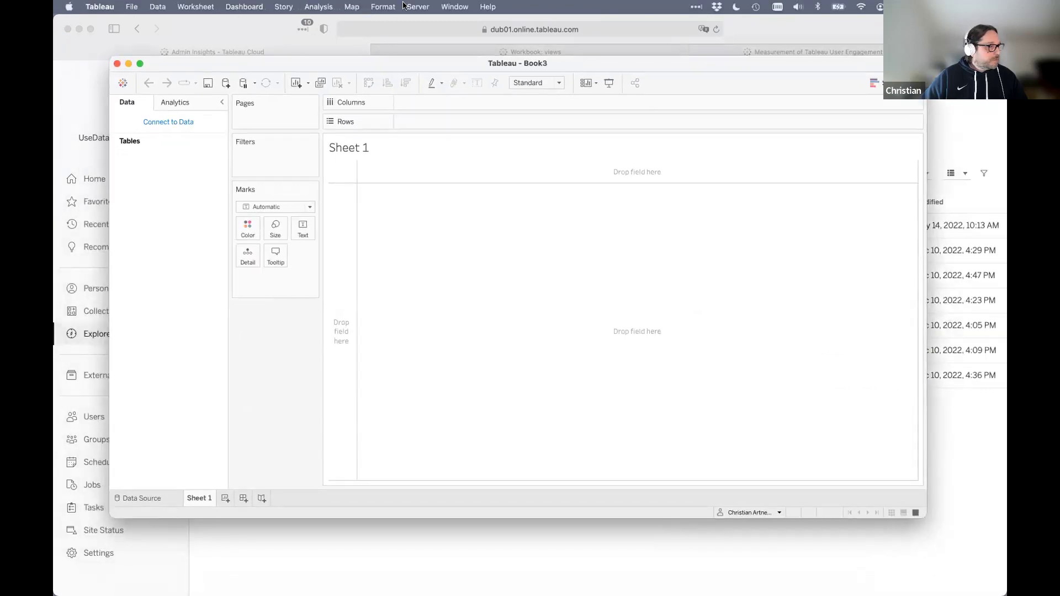
Step: Connect Book3 to the TS Events data source on Tableau Server and maximize the window
{"action": "left_click", "coordinate": [403, 5]}
{"action": "key", "text": "Escape"}
{"action": "left_click", "coordinate": [180, 126]}
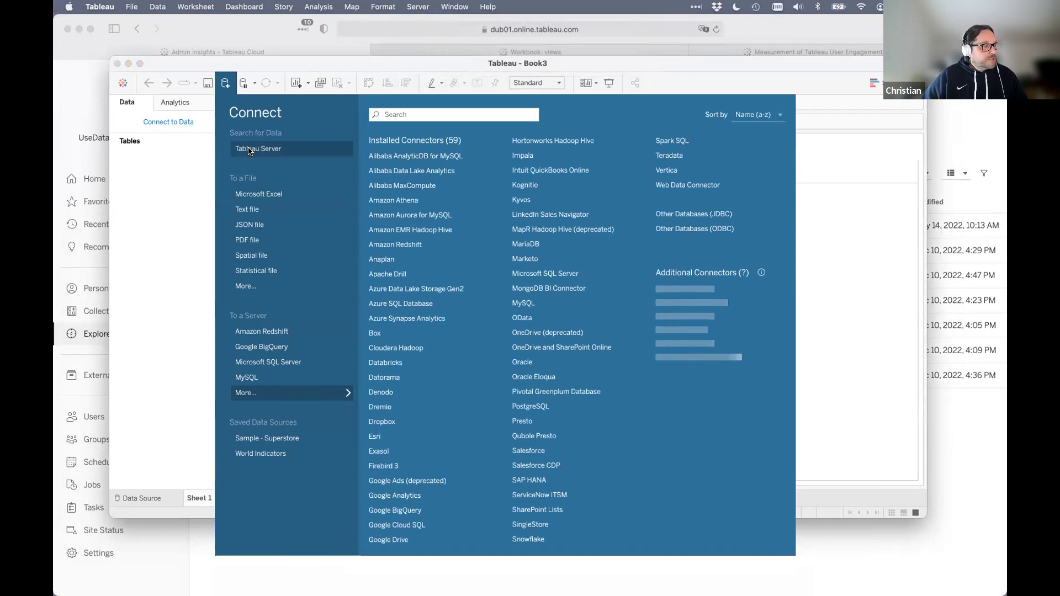
{"action": "left_click", "coordinate": [250, 151]}
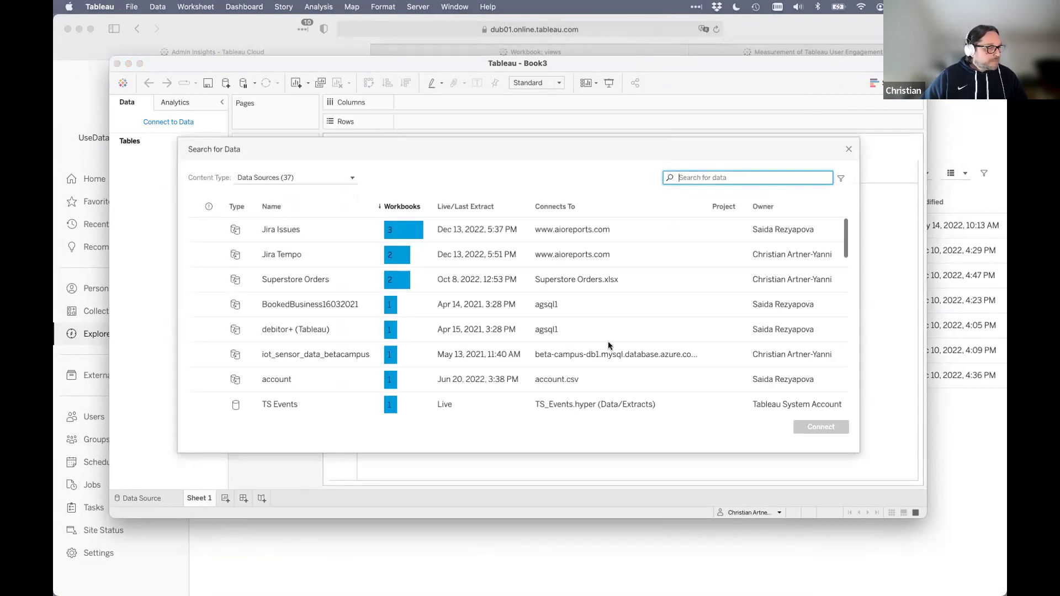
{"action": "scroll", "coordinate": [608, 342], "scroll_direction": "down", "scroll_amount": 5}
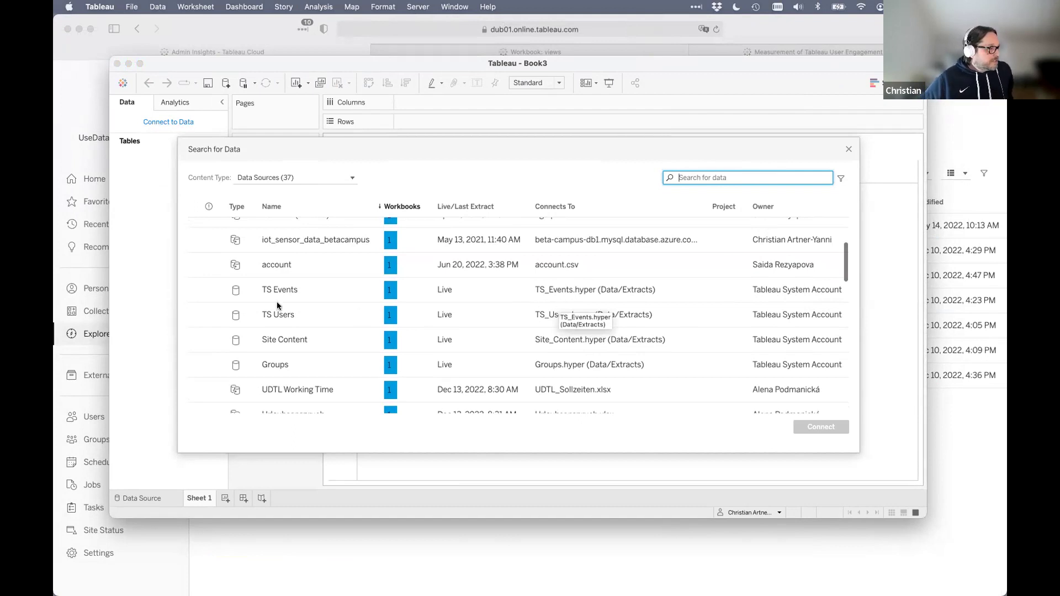
{"action": "left_click", "coordinate": [269, 288]}
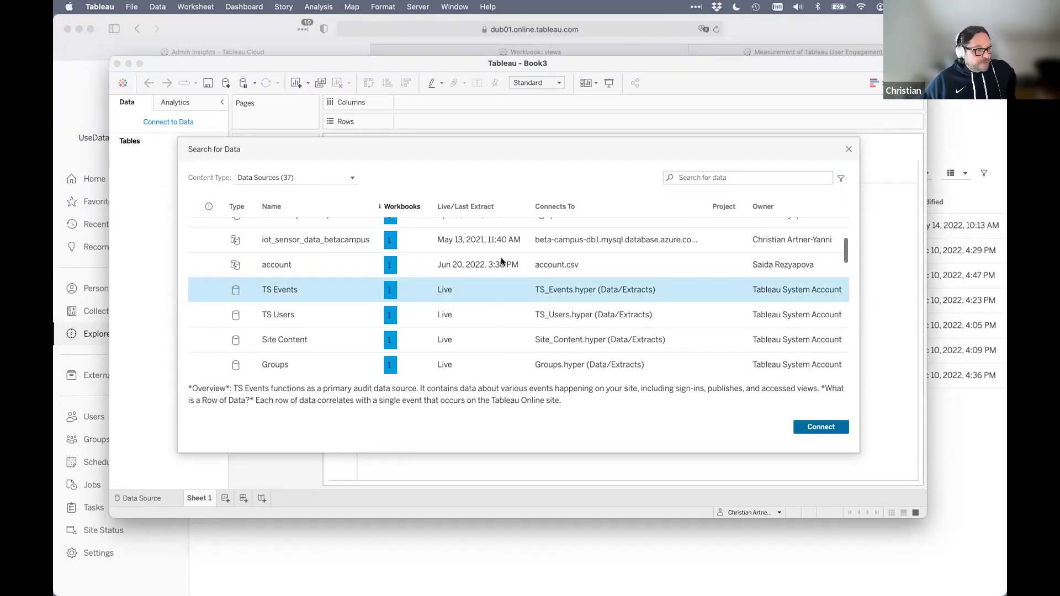
{"action": "left_click", "coordinate": [820, 426]}
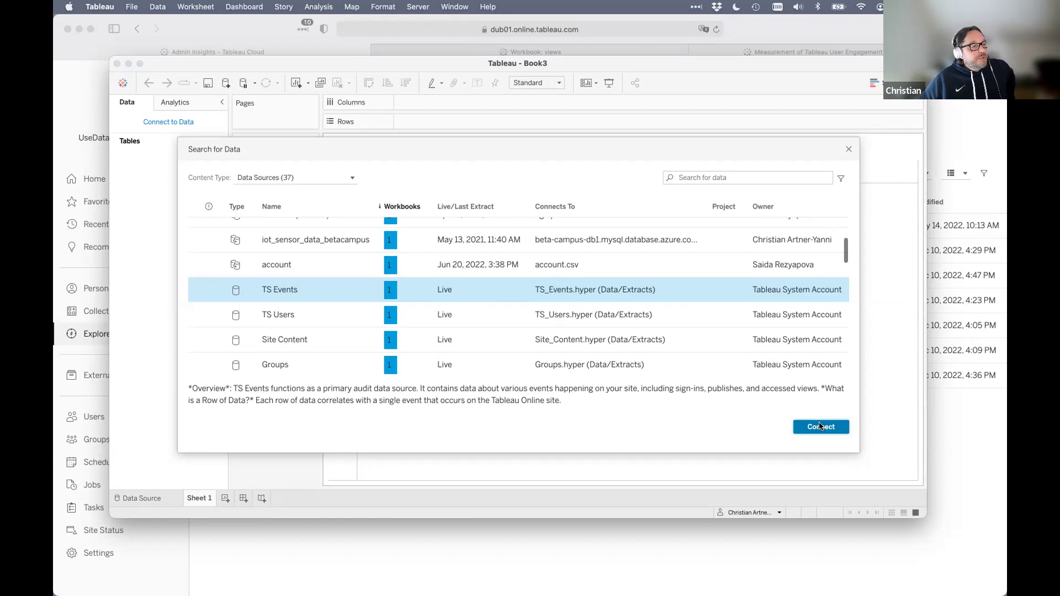
{"action": "double_click", "coordinate": [561, 59]}
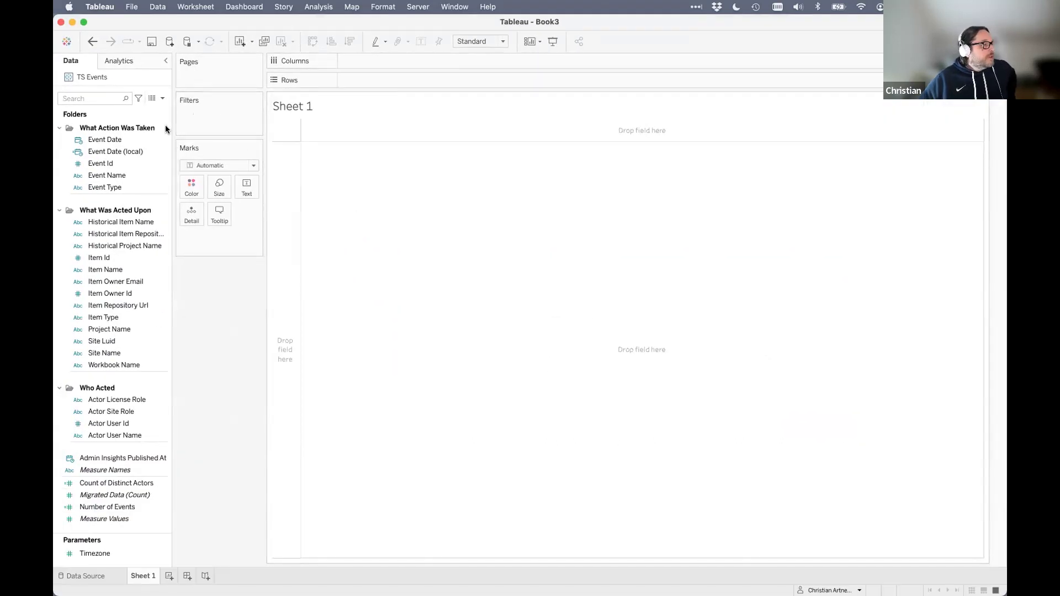
Step: Widen the Data pane and tabulate Historical Item Name rows with their Number of Events
{"action": "left_click_drag", "start_coordinate": [168, 125], "coordinate": [180, 125]}
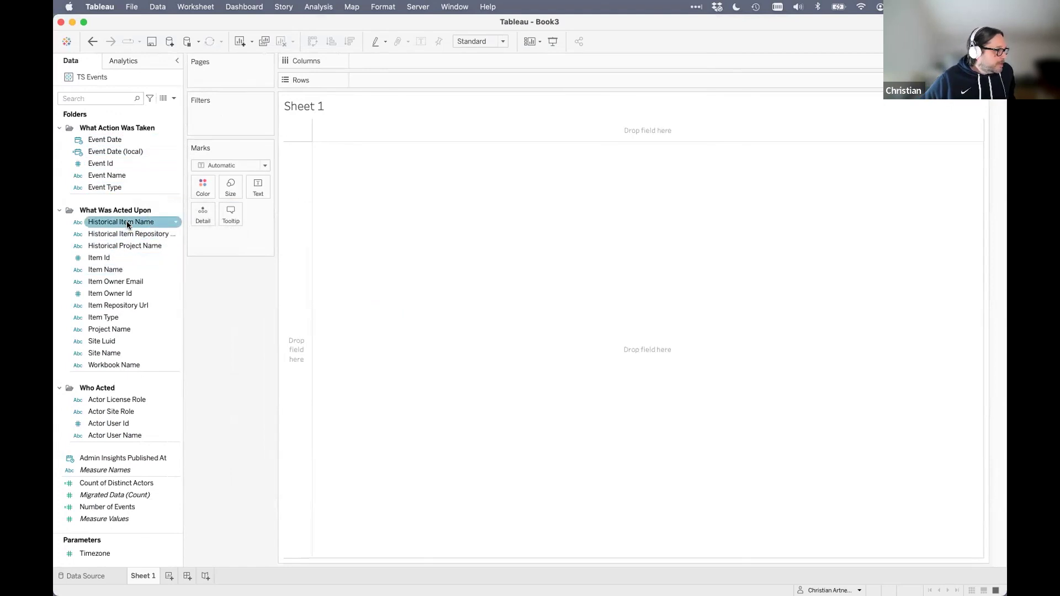
{"action": "mouse_move", "coordinate": [126, 224]}
{"action": "left_click_drag", "start_coordinate": [126, 225], "coordinate": [419, 79]}
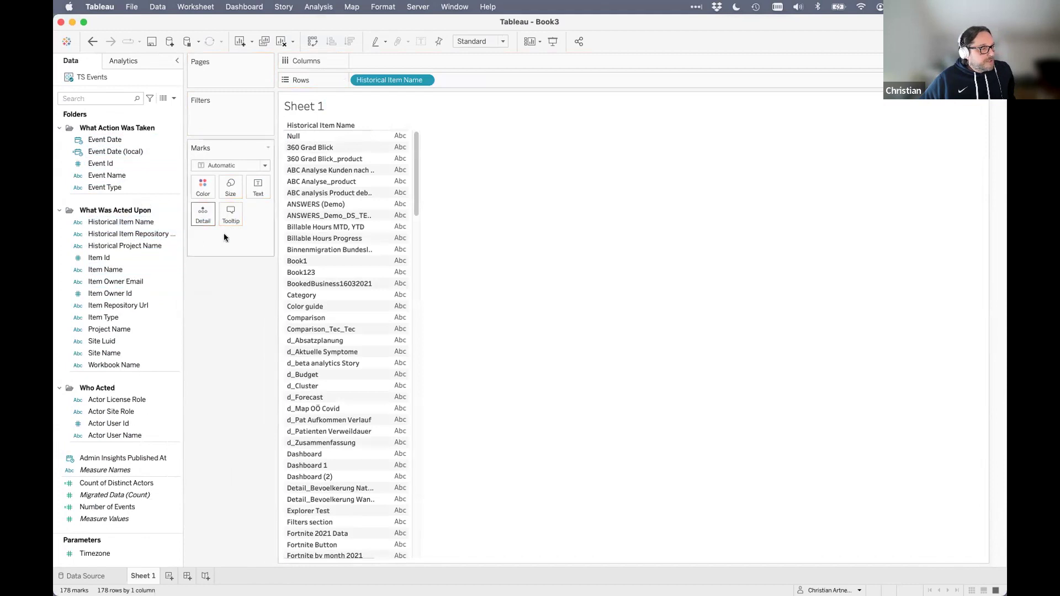
{"action": "left_click_drag", "start_coordinate": [128, 274], "coordinate": [360, 84]}
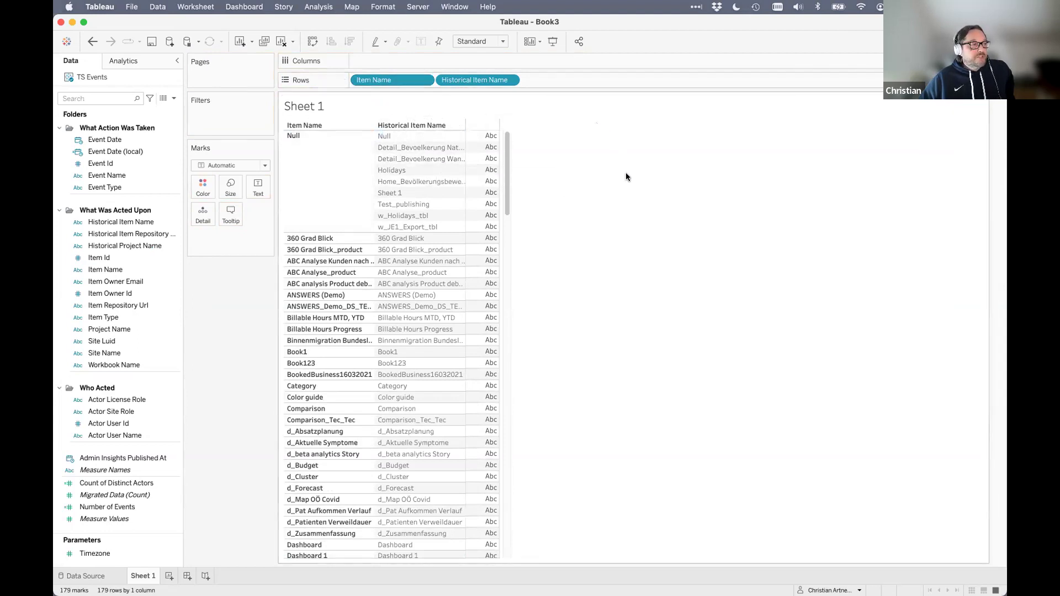
{"action": "left_click", "coordinate": [369, 81]}
{"action": "key", "text": "Delete"}
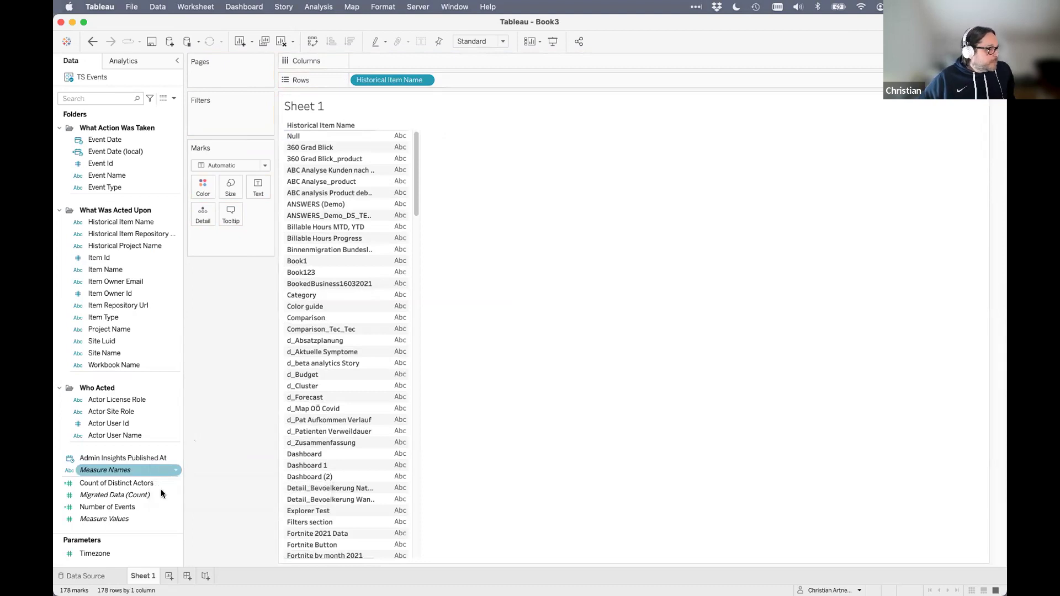
{"action": "double_click", "coordinate": [110, 507]}
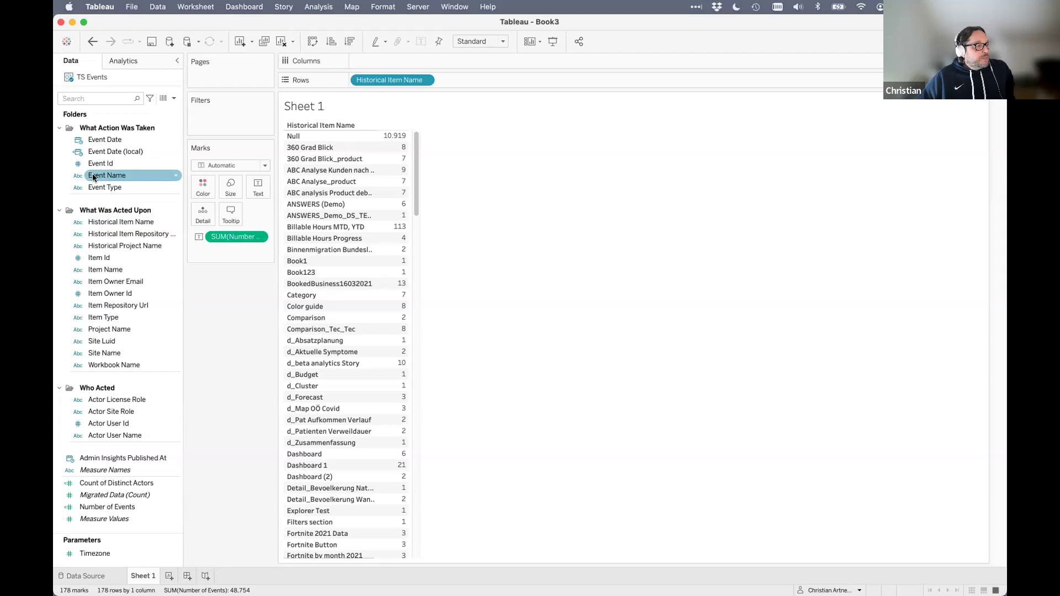
Step: Filter Sheet 1 to Access View events, sort by count descending, and add Sheet 2
{"action": "left_click_drag", "start_coordinate": [93, 176], "coordinate": [240, 112]}
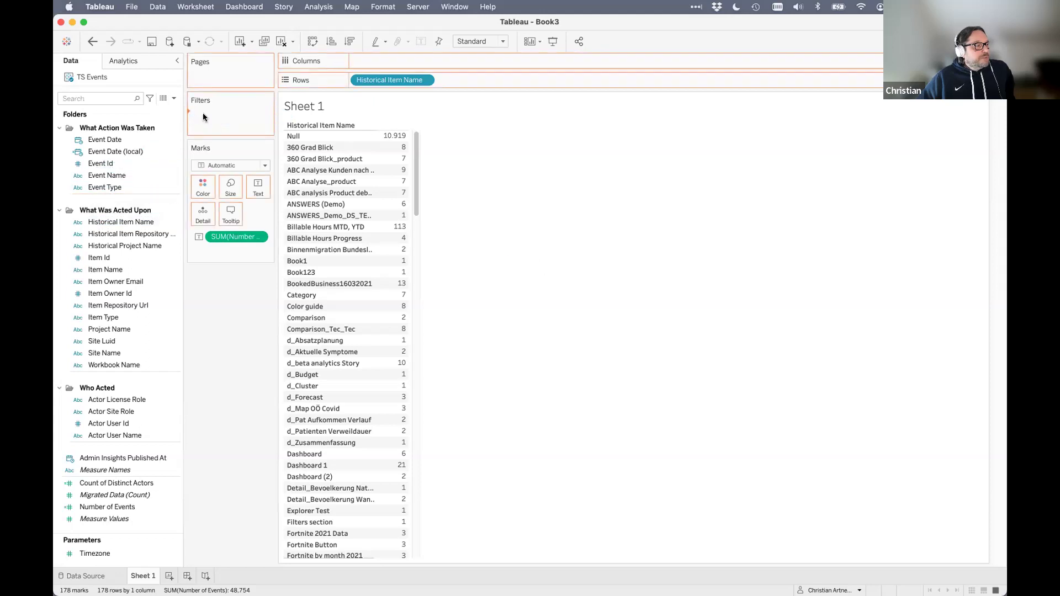
{"action": "left_click_drag", "start_coordinate": [550, 144], "coordinate": [654, 52]}
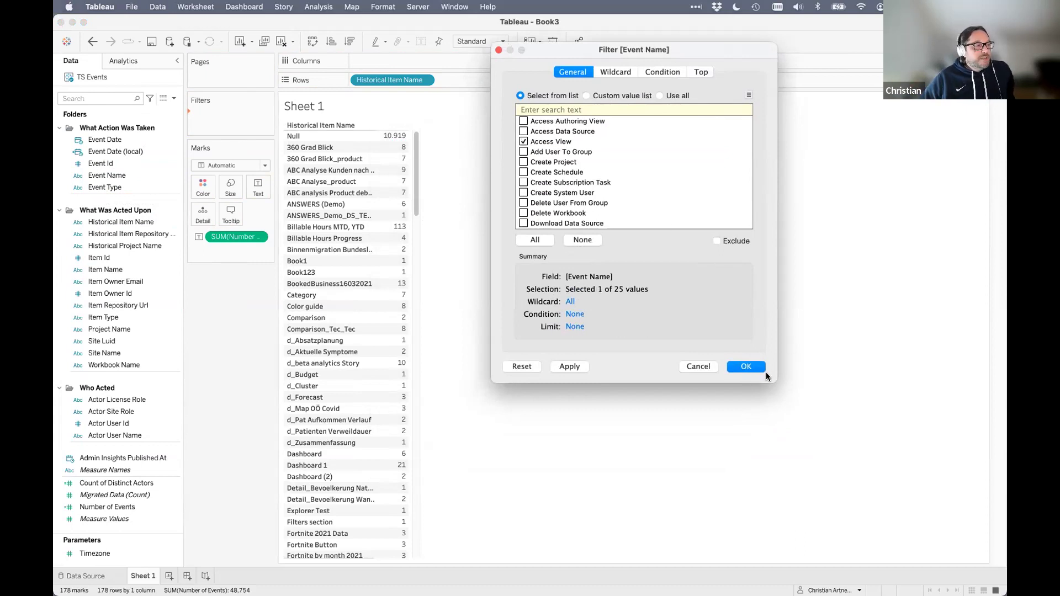
{"action": "left_click", "coordinate": [753, 368]}
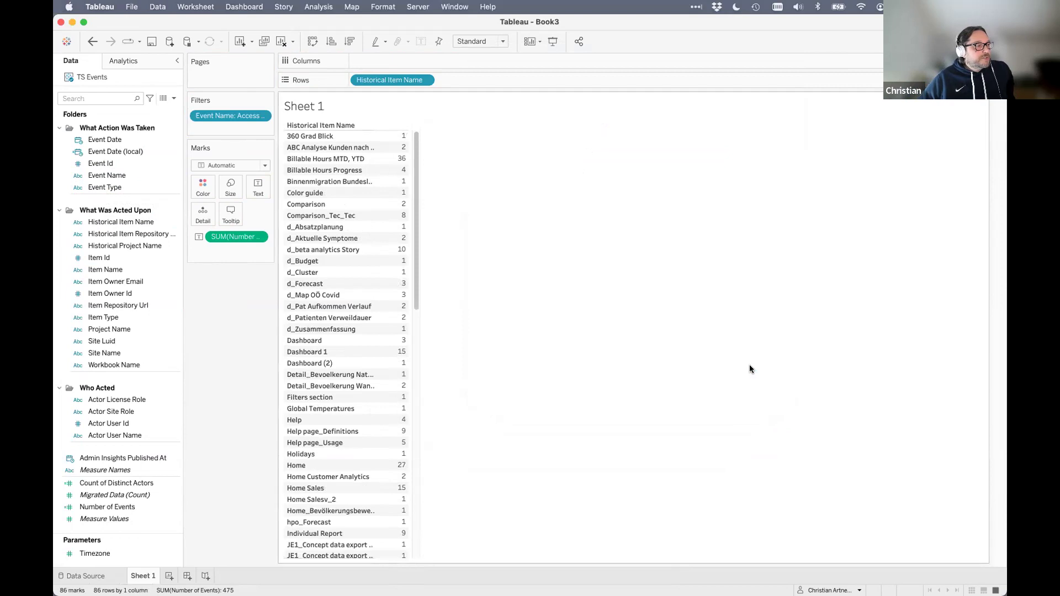
{"action": "left_click", "coordinate": [350, 41]}
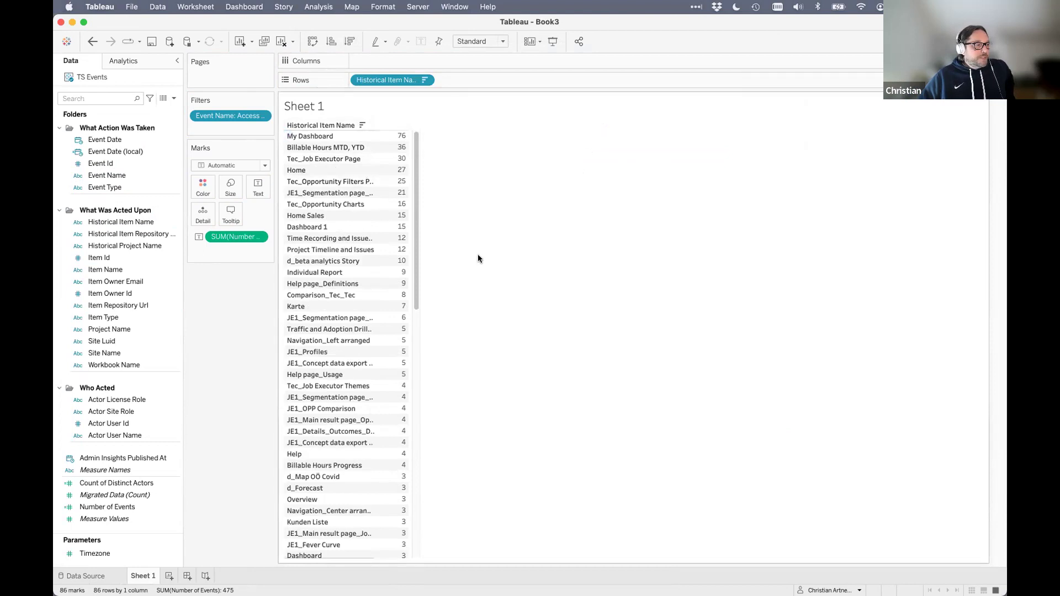
{"action": "left_click", "coordinate": [169, 576]}
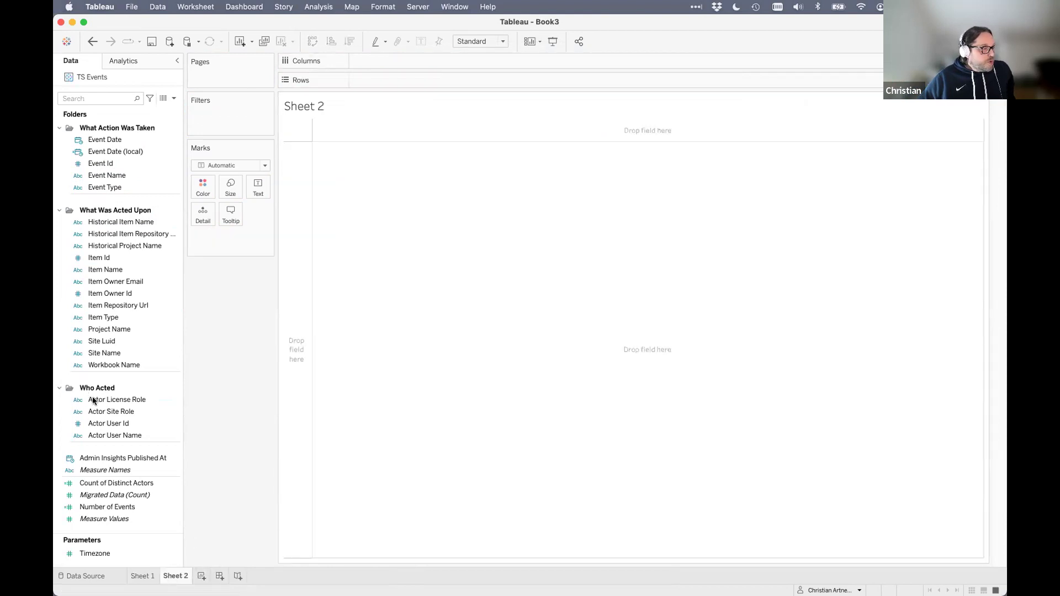
Step: Chart Number of Events per Actor User Name as bars, sorted highest first
{"action": "left_click_drag", "start_coordinate": [117, 436], "coordinate": [463, 75]}
{"action": "left_click", "coordinate": [95, 507]}
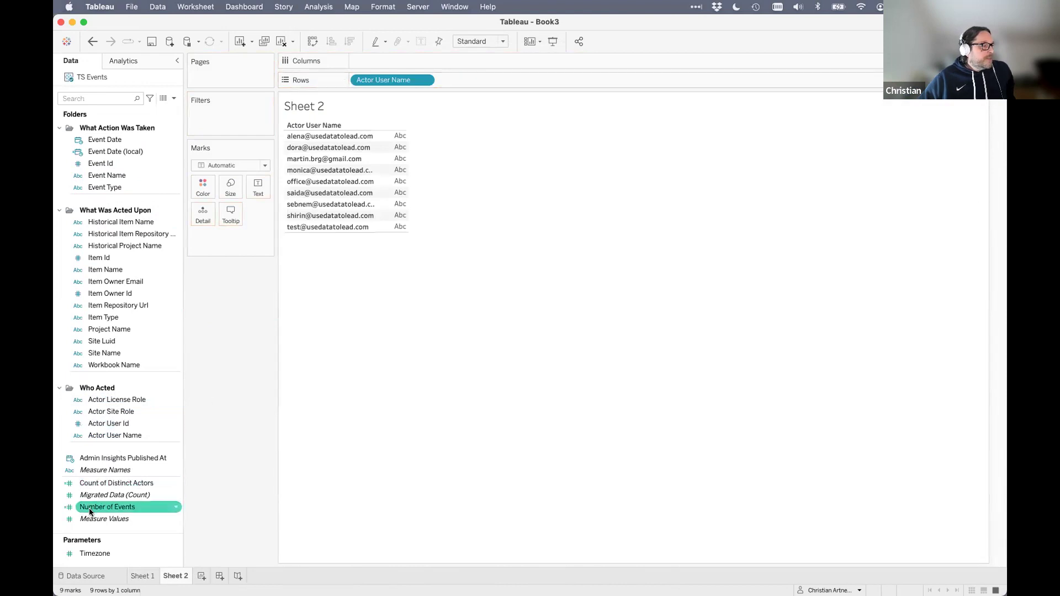
{"action": "left_click_drag", "start_coordinate": [95, 507], "coordinate": [392, 61]}
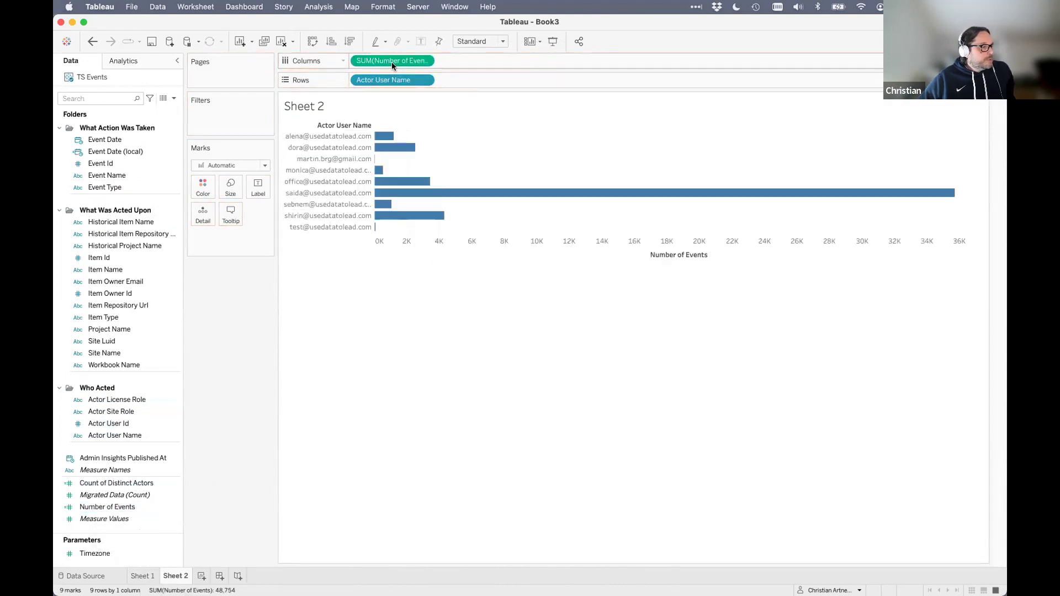
{"action": "left_click", "coordinate": [350, 43]}
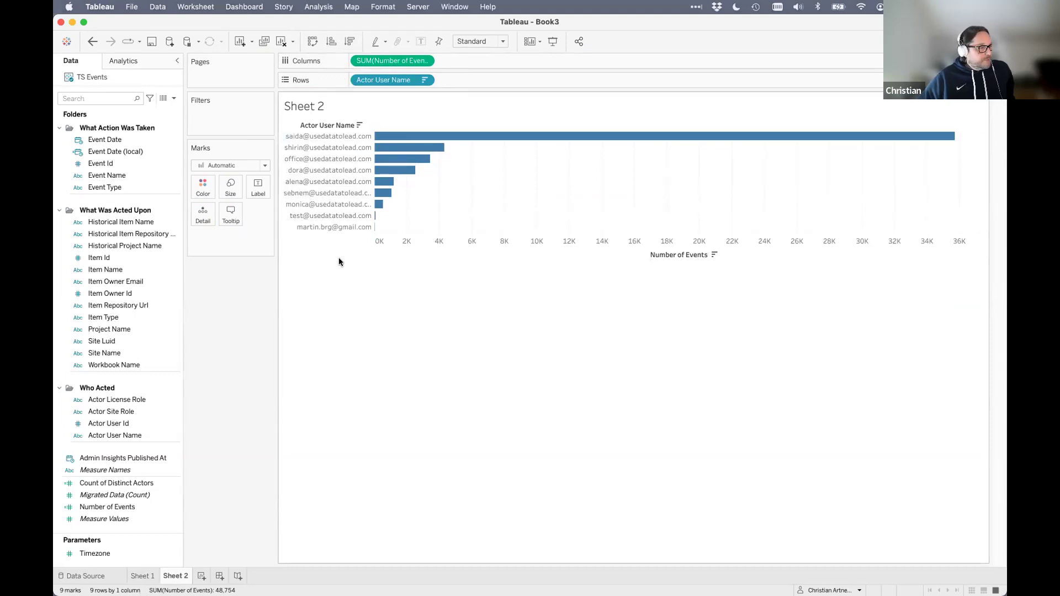
Step: Filter the chart by Event Name to only Access View events, then leave Tableau Desktop
{"action": "left_click", "coordinate": [145, 224]}
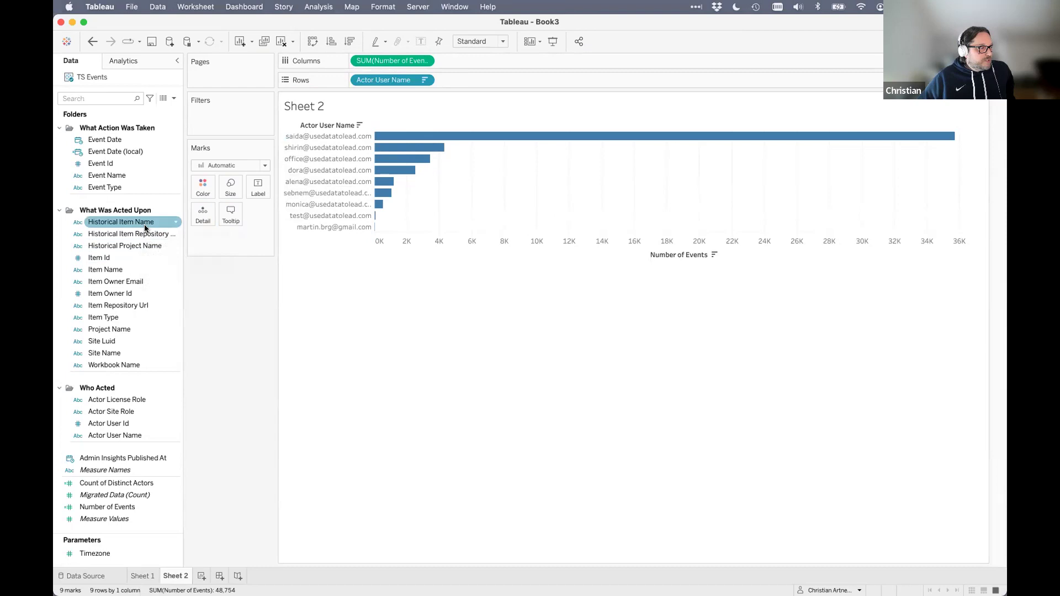
{"action": "left_click", "coordinate": [111, 186]}
{"action": "left_click", "coordinate": [104, 175]}
{"action": "left_click_drag", "start_coordinate": [105, 175], "coordinate": [223, 115]}
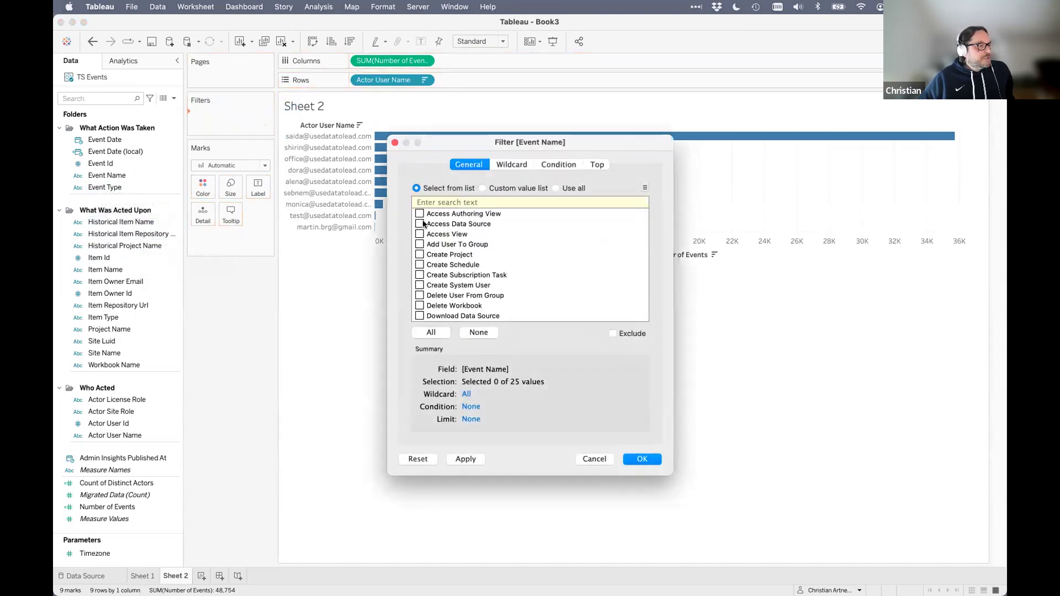
{"action": "left_click", "coordinate": [420, 234]}
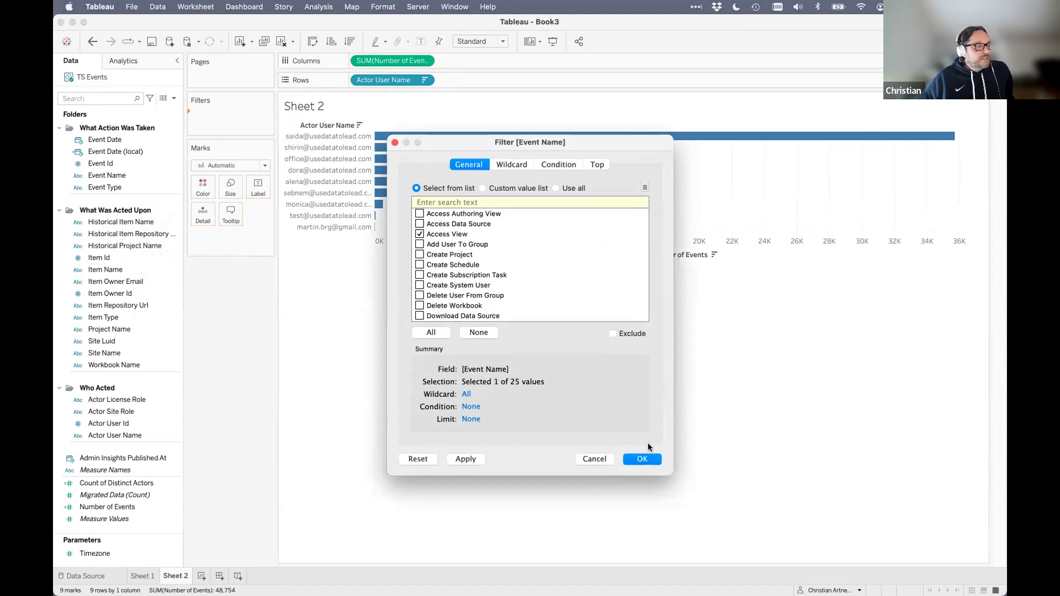
{"action": "left_click", "coordinate": [641, 460]}
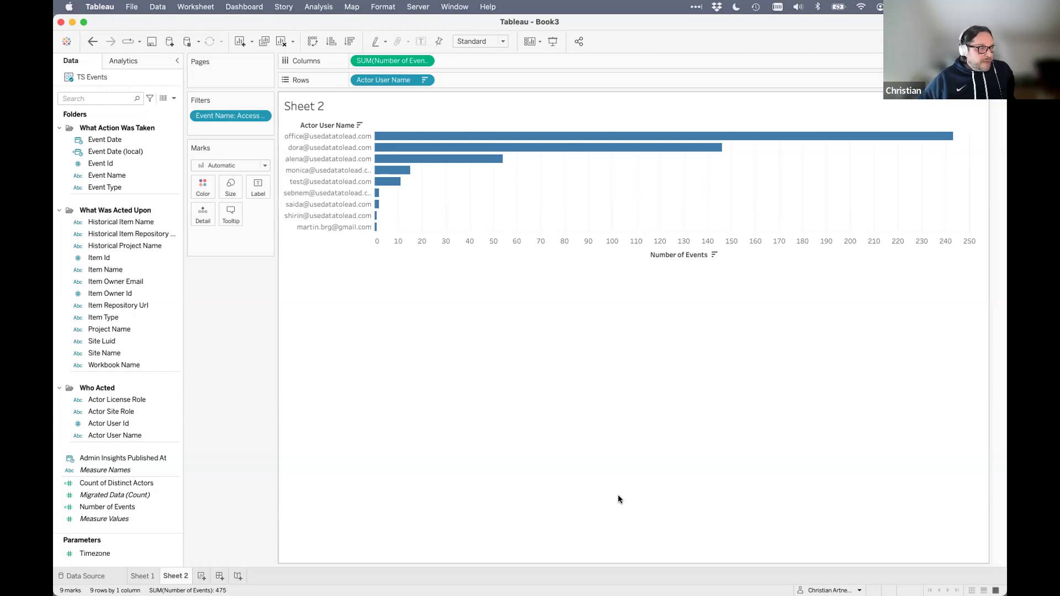
{"action": "key", "text": "ctrl+Up"}
Step: Bring the browser forward and open the beta Analytics > DEV project
{"action": "left_click", "coordinate": [326, 258]}
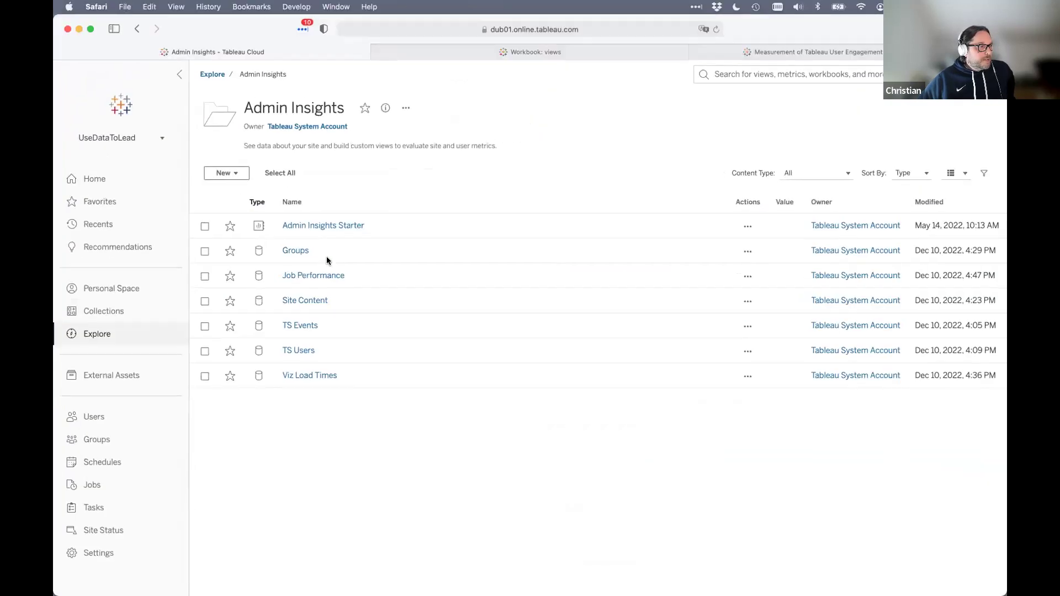
{"action": "left_click", "coordinate": [210, 76]}
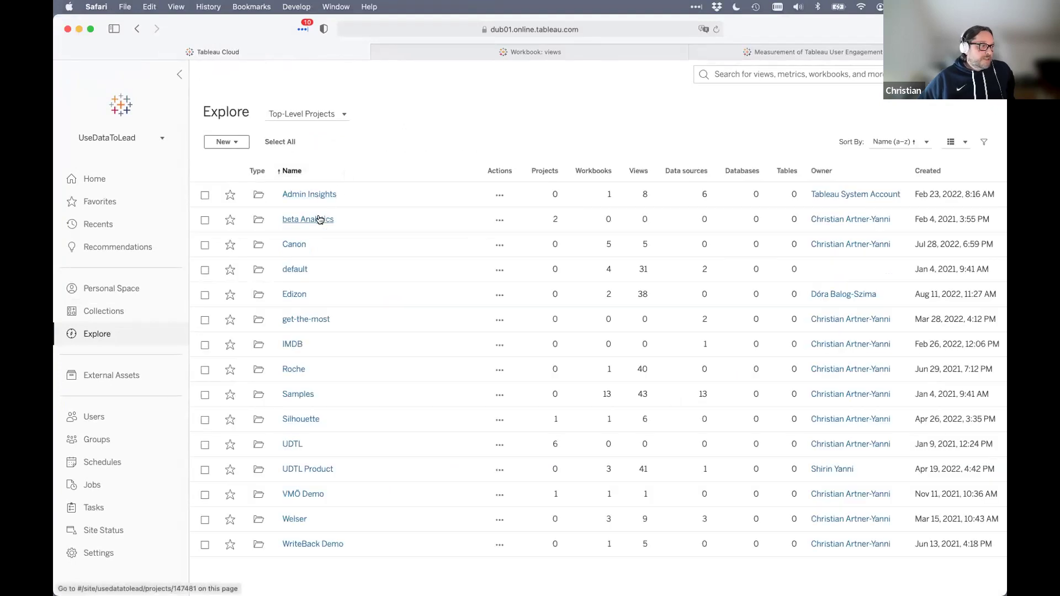
{"action": "left_click", "coordinate": [319, 220]}
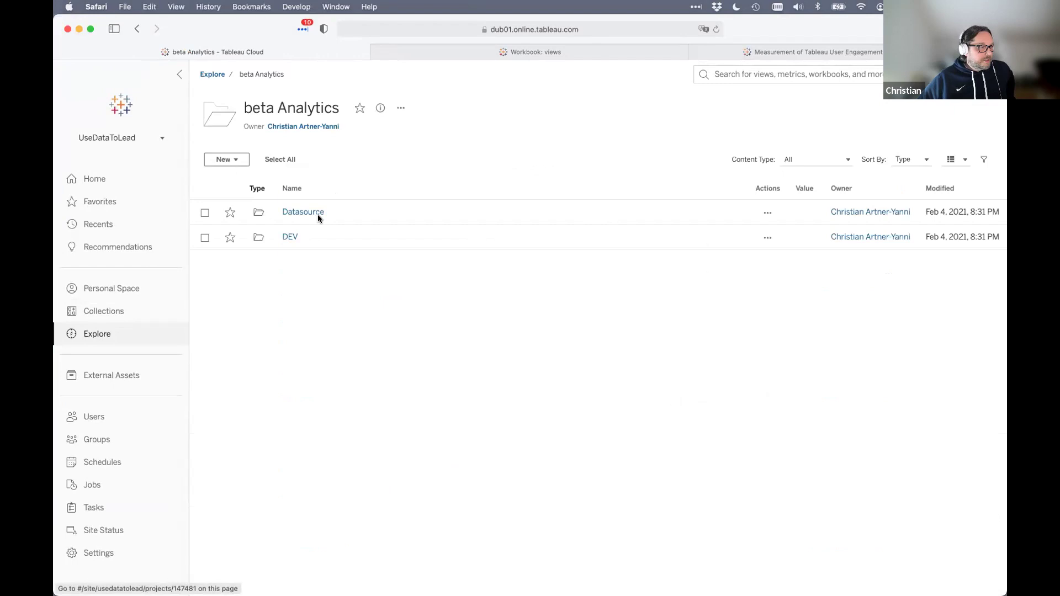
{"action": "left_click", "coordinate": [288, 237]}
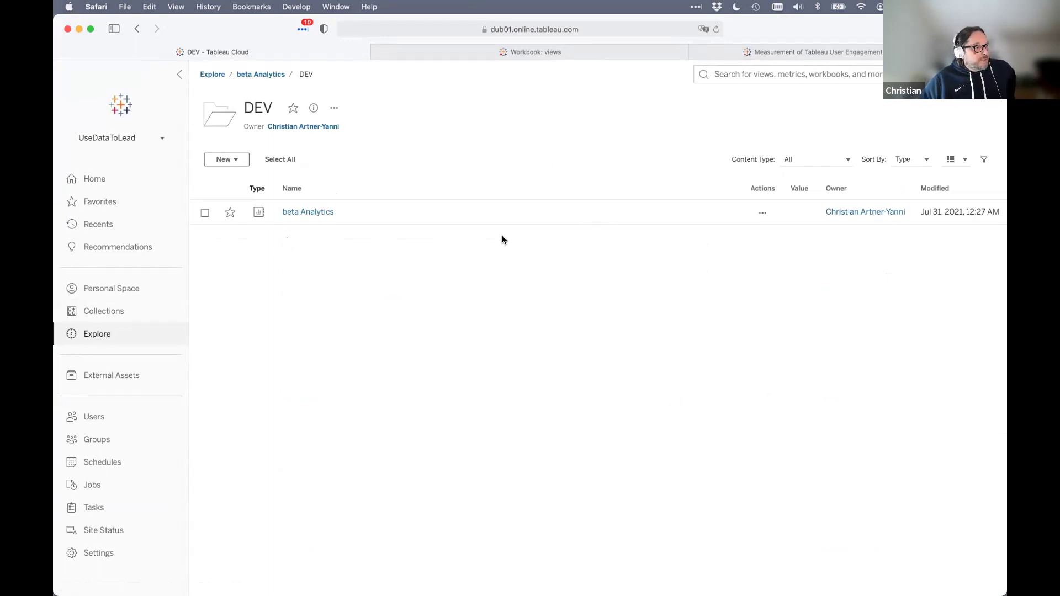
Step: Check the server version under Help > About Tableau
{"action": "left_click", "coordinate": [917, 74]}
{"action": "left_click", "coordinate": [863, 170]}
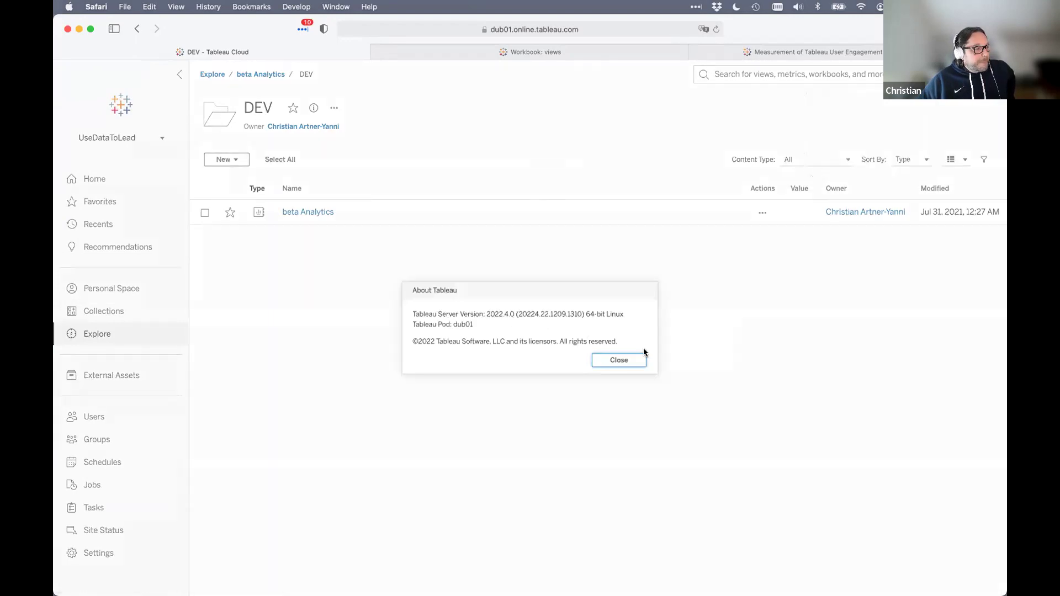
{"action": "left_click", "coordinate": [621, 360]}
Step: Open the beta Analytics workbook's Usage metrics and its Total Views card
{"action": "left_click", "coordinate": [312, 213]}
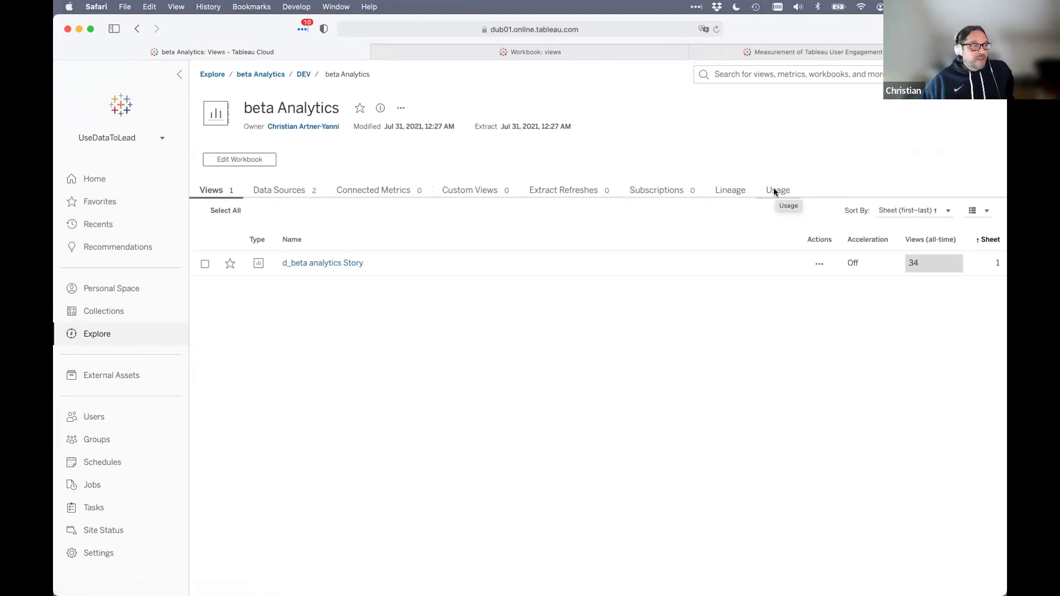
{"action": "left_click", "coordinate": [773, 191]}
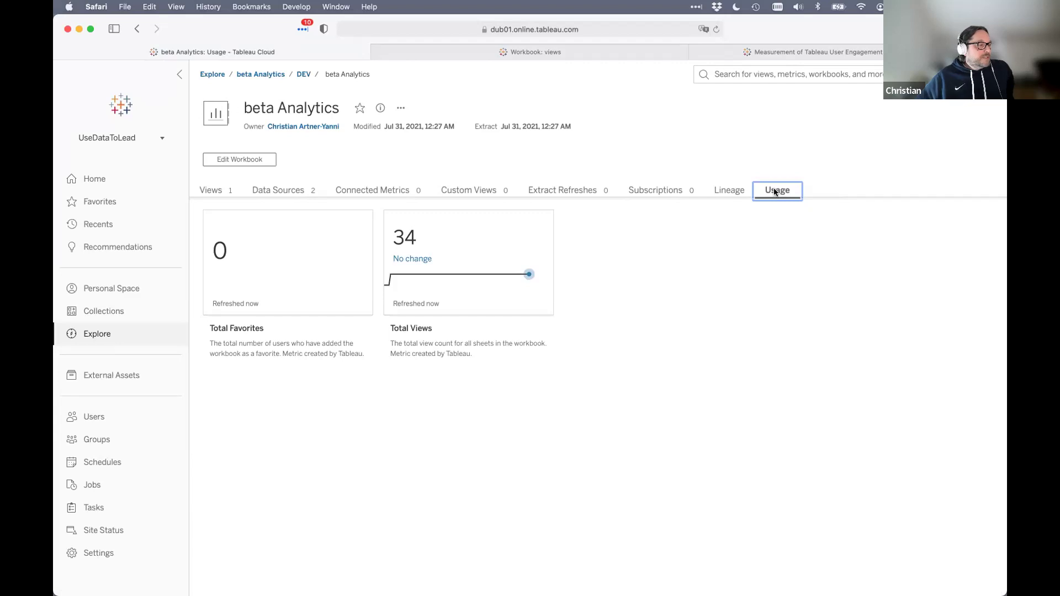
{"action": "mouse_move", "coordinate": [428, 244]}
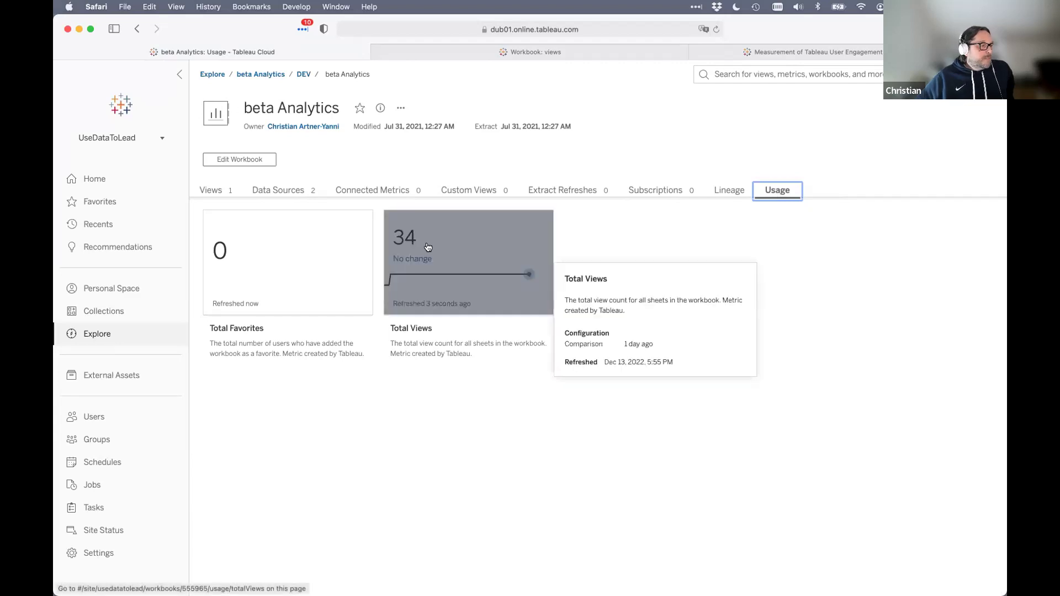
{"action": "left_click", "coordinate": [476, 243]}
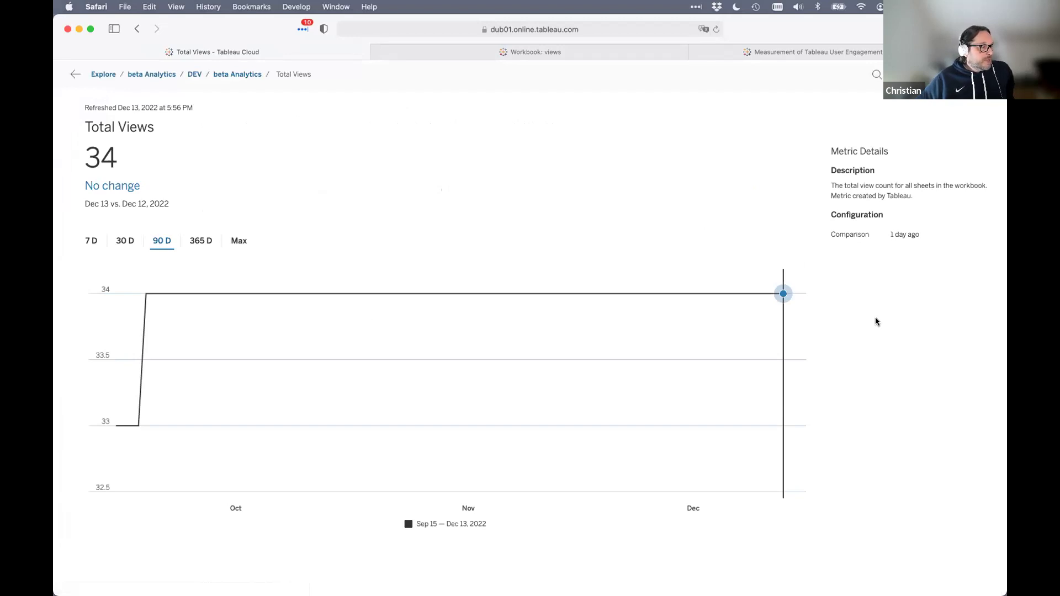
Step: View the Total Views chart over 30 days, then 365 days, and return to Explore
{"action": "left_click", "coordinate": [123, 240]}
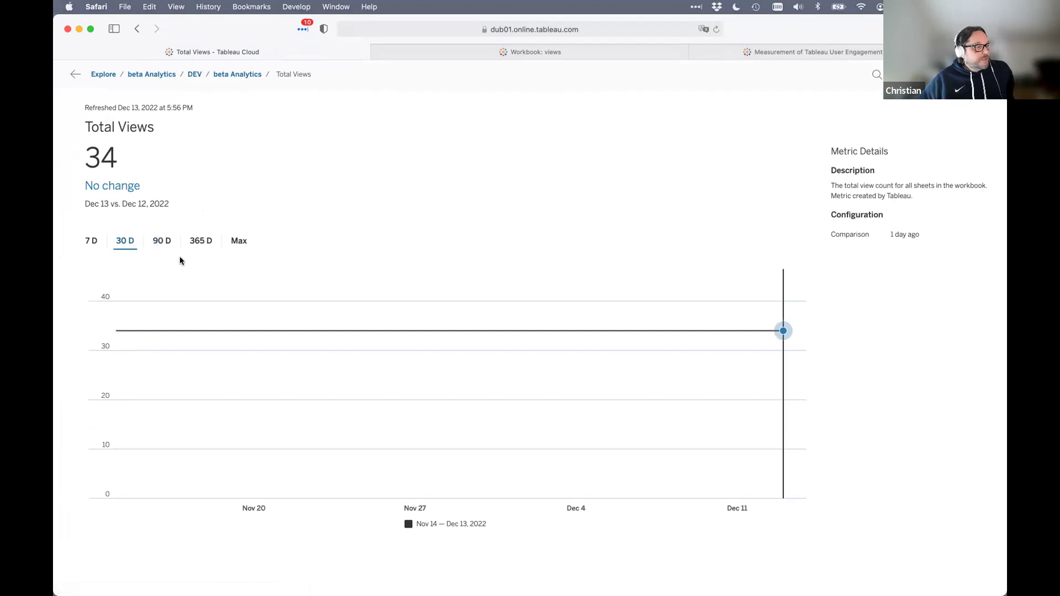
{"action": "left_click", "coordinate": [195, 243]}
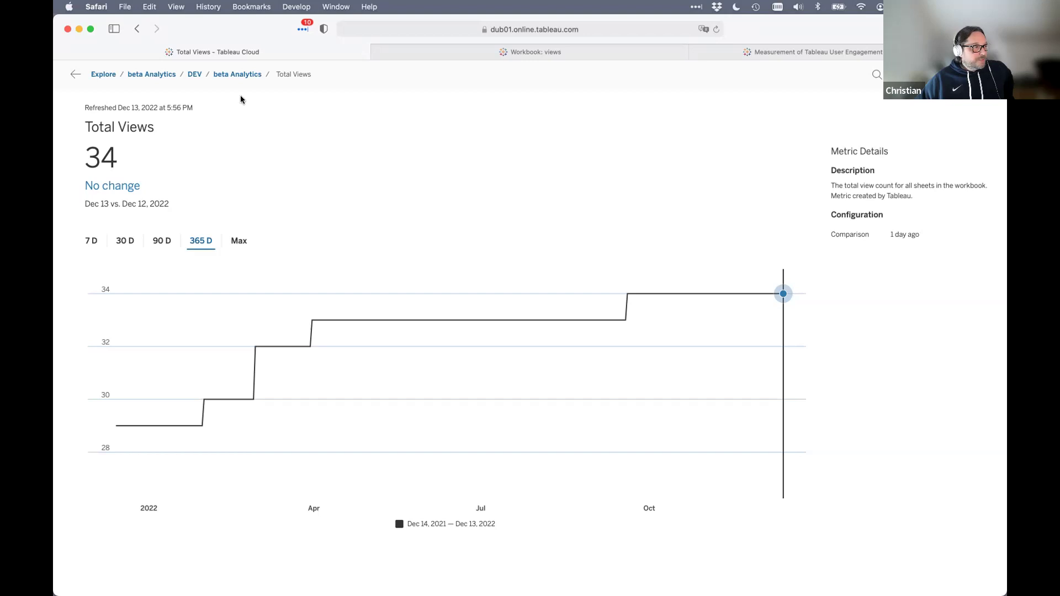
{"action": "left_click", "coordinate": [103, 74]}
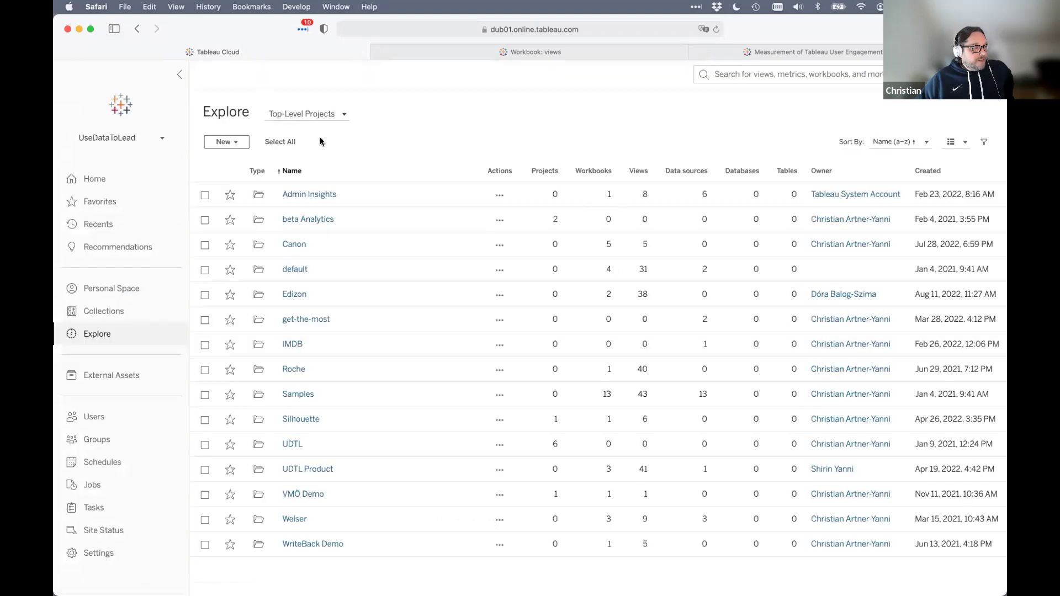
Step: In site Settings, set Admin Insights Update Frequency to Daily
{"action": "left_click", "coordinate": [99, 555]}
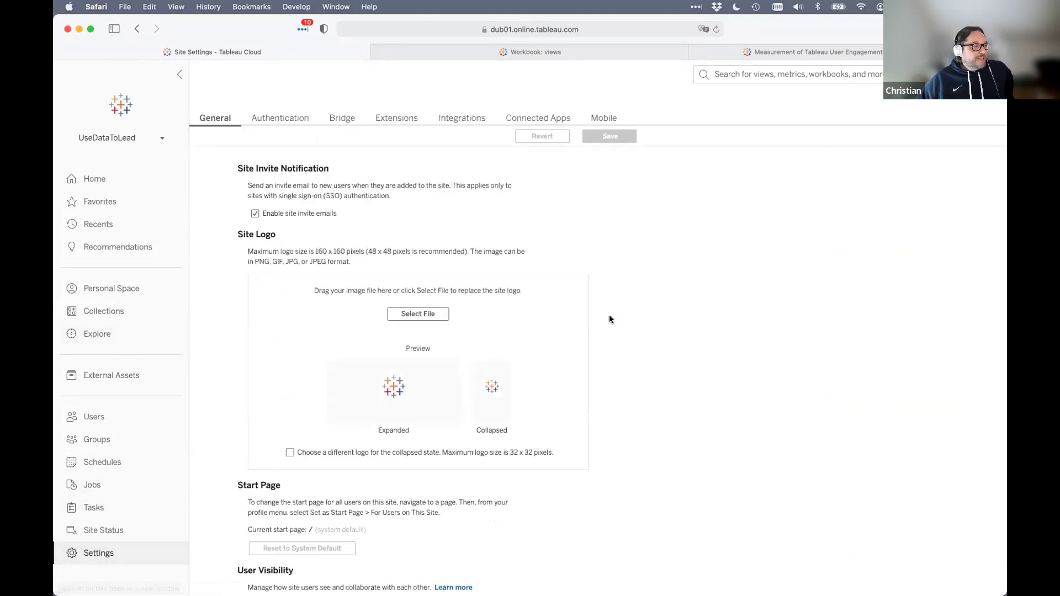
{"action": "scroll", "coordinate": [609, 315], "scroll_direction": "down", "scroll_amount": 20}
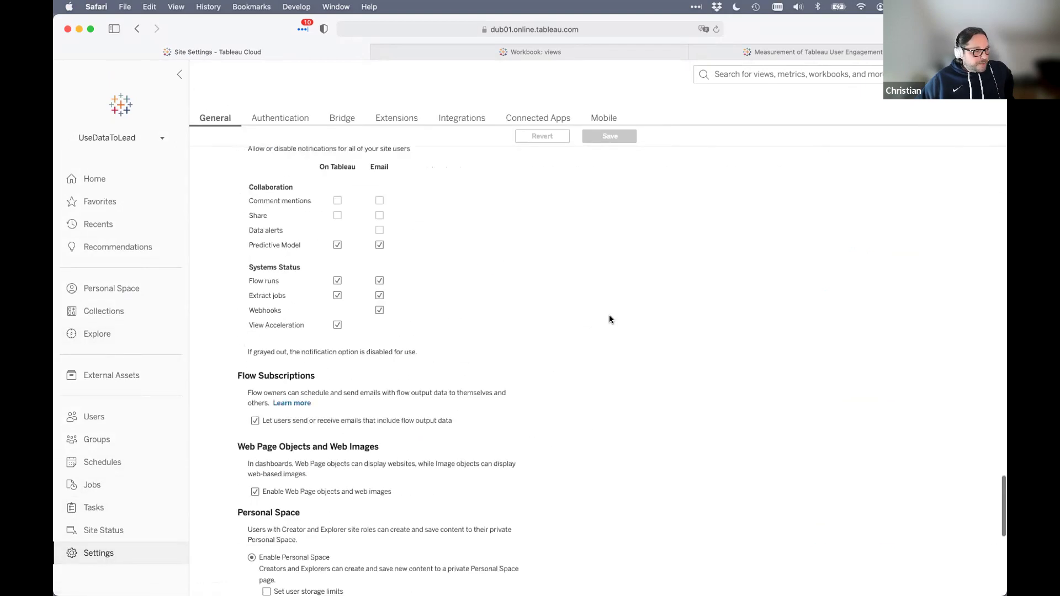
{"action": "scroll", "coordinate": [610, 319], "scroll_direction": "down", "scroll_amount": 5}
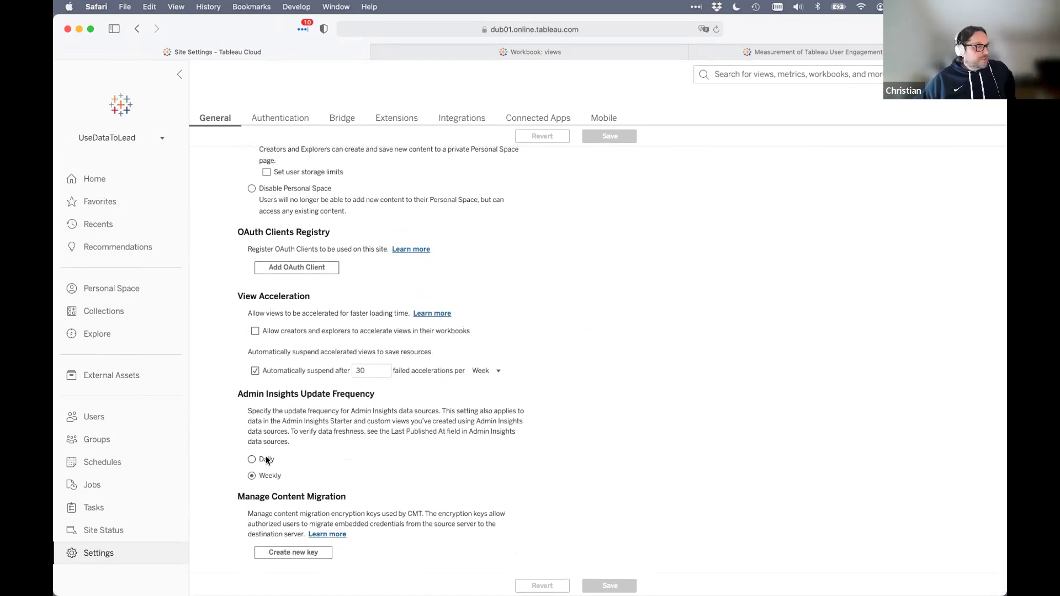
{"action": "left_click", "coordinate": [267, 460]}
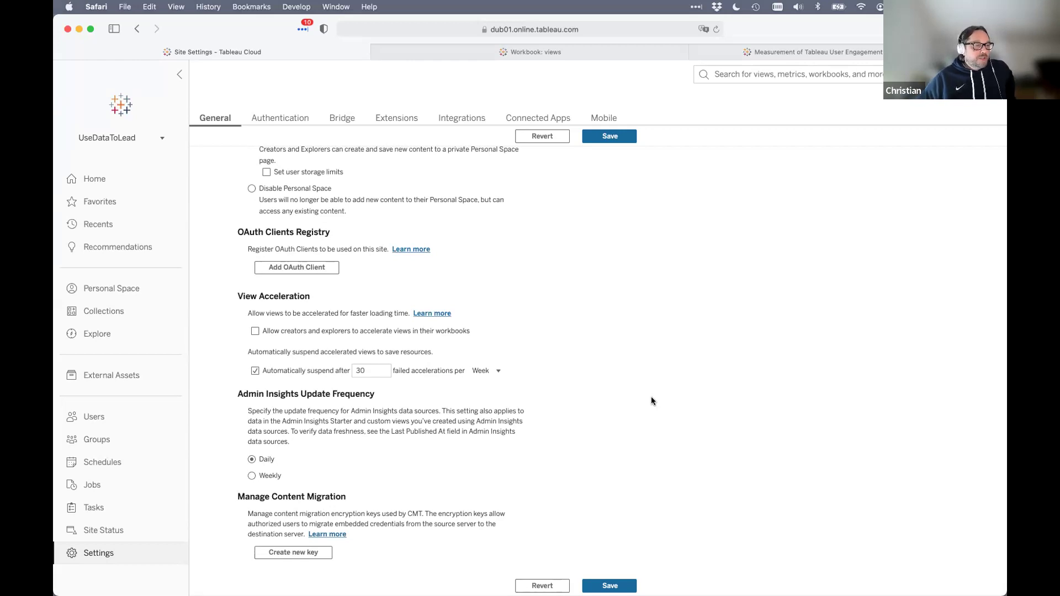
{"action": "key", "text": "ctrl+Up"}
Step: Visit the Remote Desktop space, then switch to the Preview slide deck space
{"action": "mouse_move", "coordinate": [592, 5]}
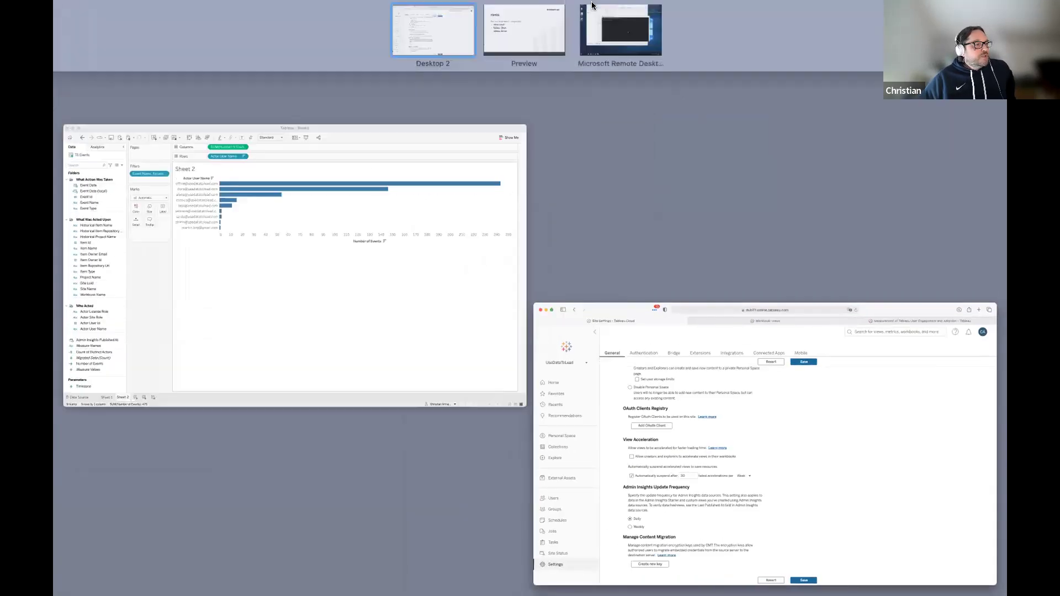
{"action": "left_click", "coordinate": [639, 28]}
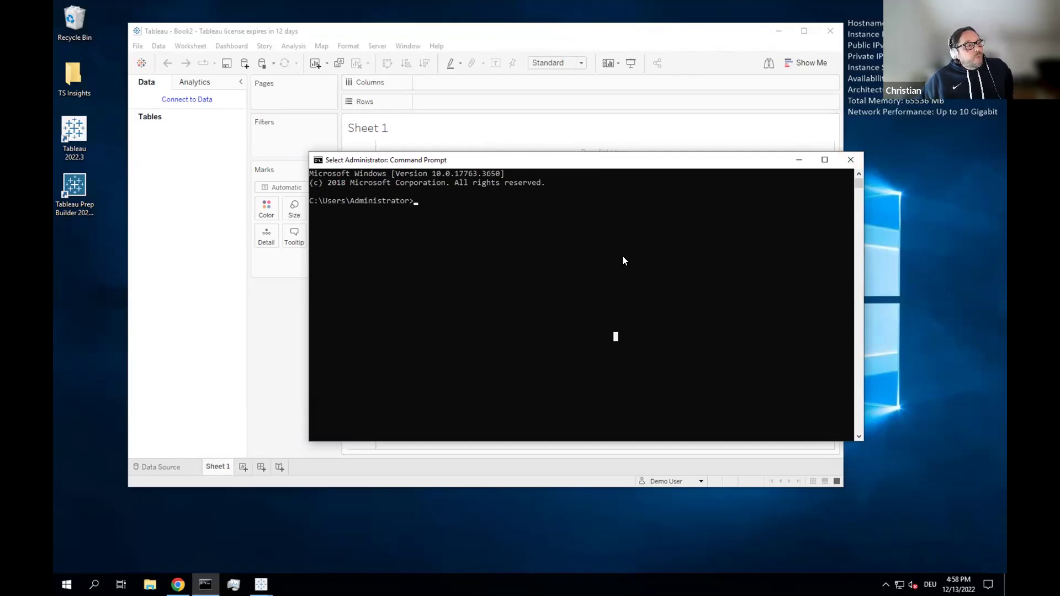
{"action": "key", "text": "ctrl+Up"}
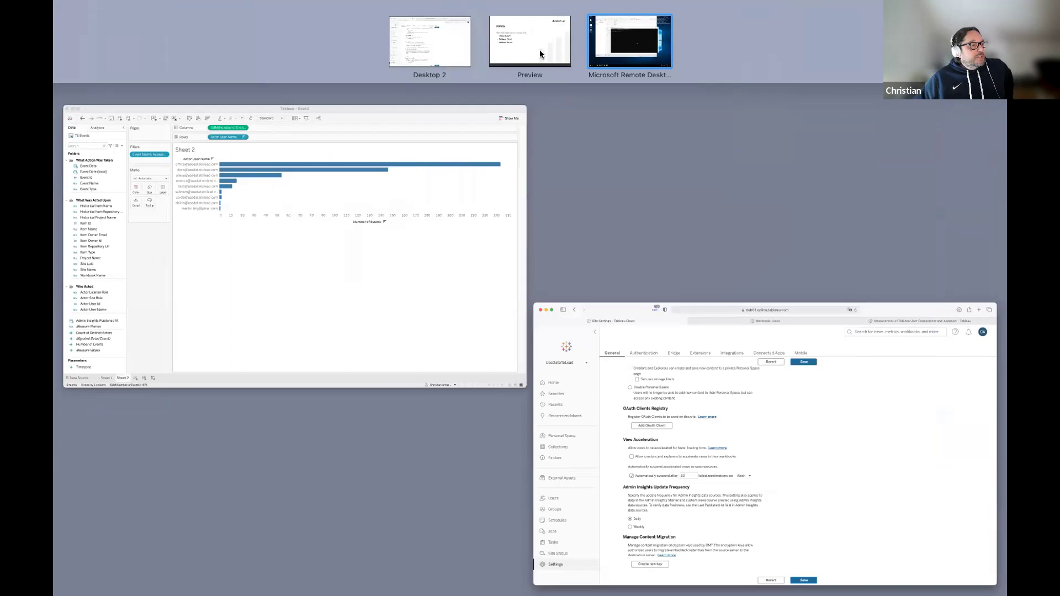
{"action": "left_click", "coordinate": [541, 54]}
Step: Advance to the Tableau Server Insights slide and select the tsm repository-access command
{"action": "key", "text": "Right"}
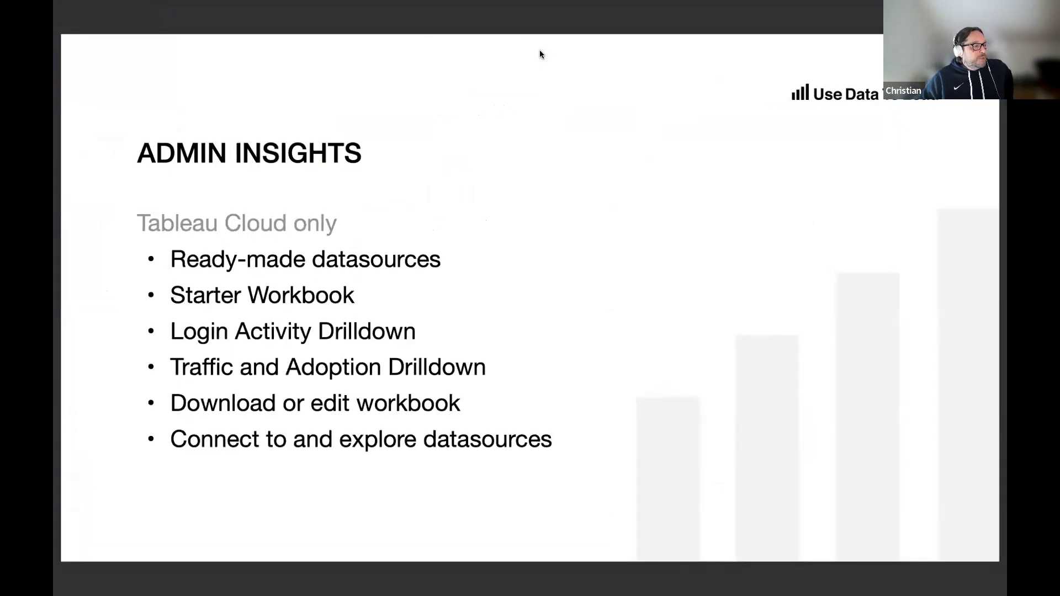
{"action": "key", "text": "Right"}
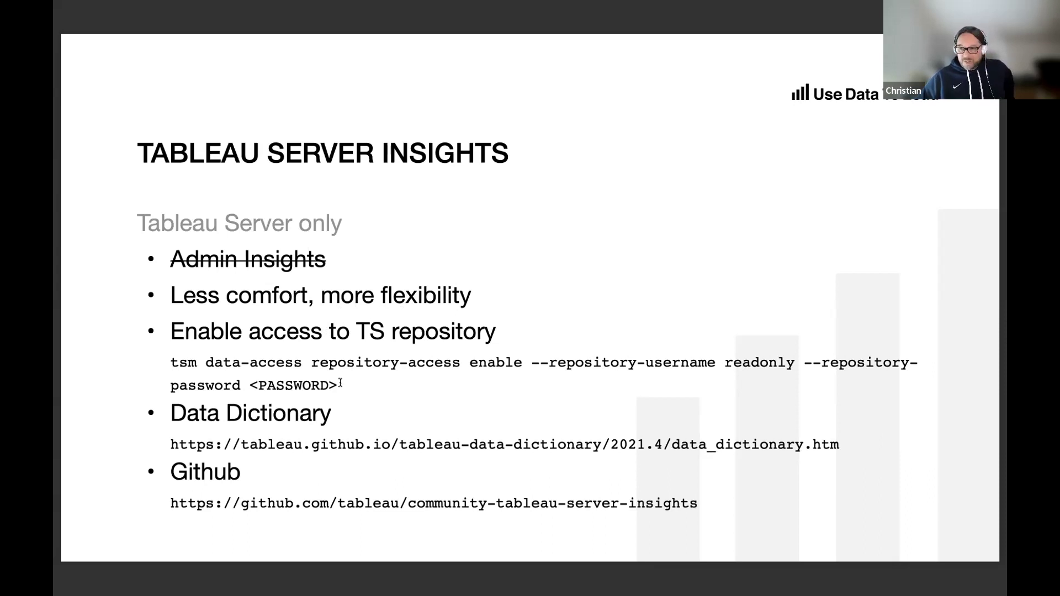
{"action": "left_click_drag", "start_coordinate": [340, 382], "coordinate": [172, 362]}
{"action": "key", "text": "ctrl+c"}
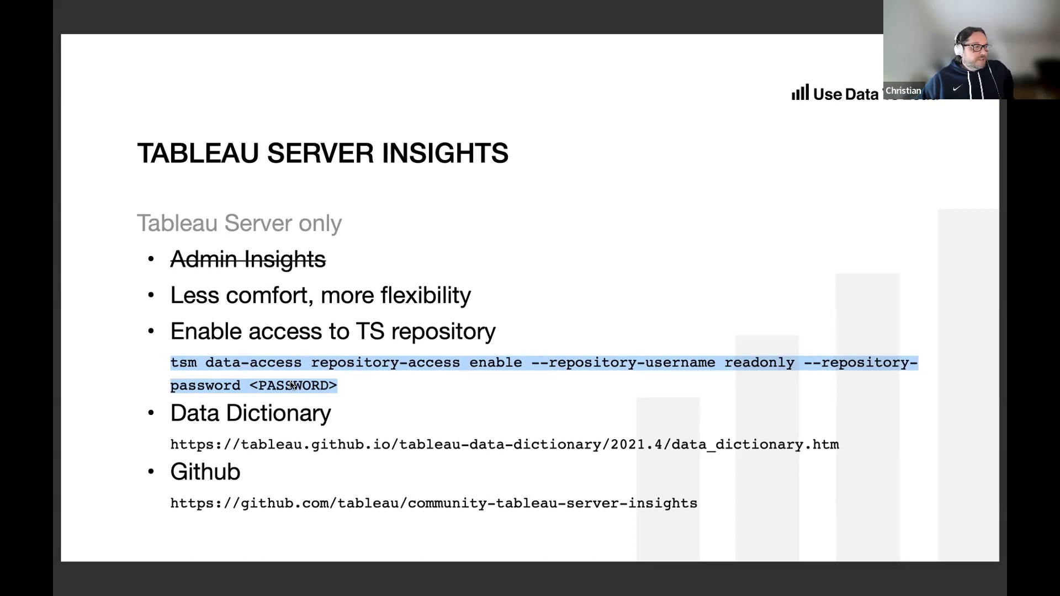
{"action": "key", "text": "ctrl+Up"}
Step: Paste the tsm repository-access command into Command Prompt, replacing the password placeholder with the real password
{"action": "left_click", "coordinate": [652, 50]}
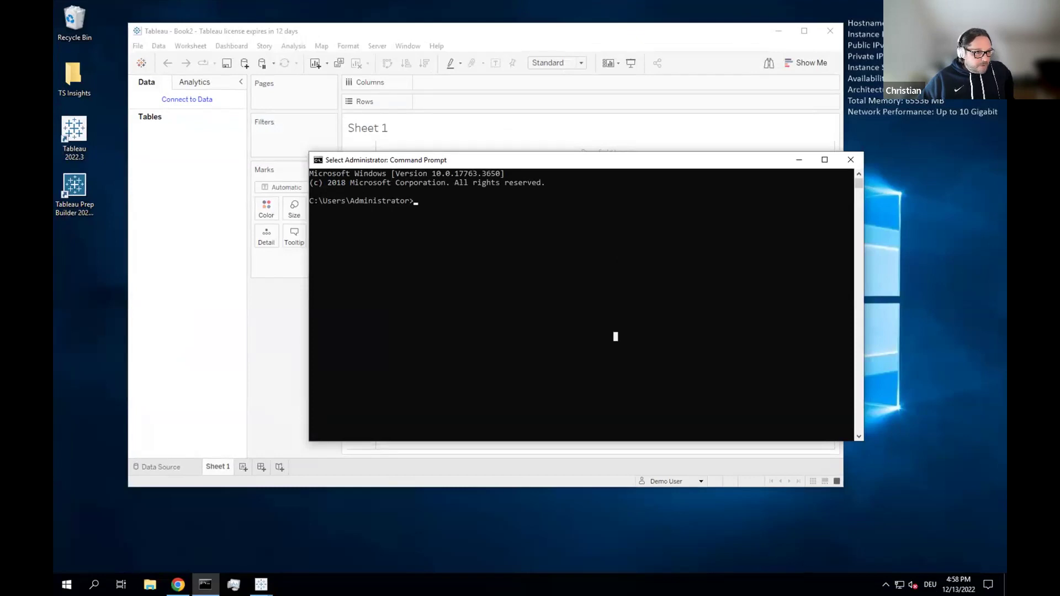
{"action": "right_click", "coordinate": [481, 291]}
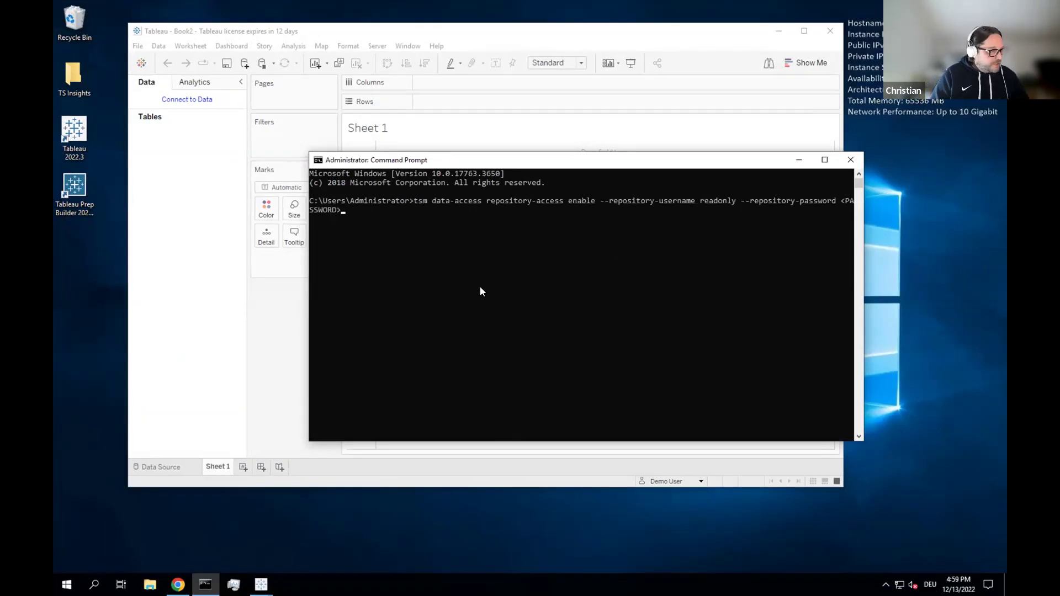
{"action": "left_click", "coordinate": [826, 161]}
{"action": "key", "text": "BackSpace"}
{"action": "key", "text": "BackSpace"}
{"action": "key", "text": "BackSpace"}
{"action": "key", "text": "BackSpace"}
{"action": "key", "text": "BackSpace"}
{"action": "key", "text": "BackSpace"}
{"action": "key", "text": "BackSpace"}
{"action": "key", "text": "BackSpace"}
{"action": "key", "text": "BackSpace"}
{"action": "key", "text": "BackSpace"}
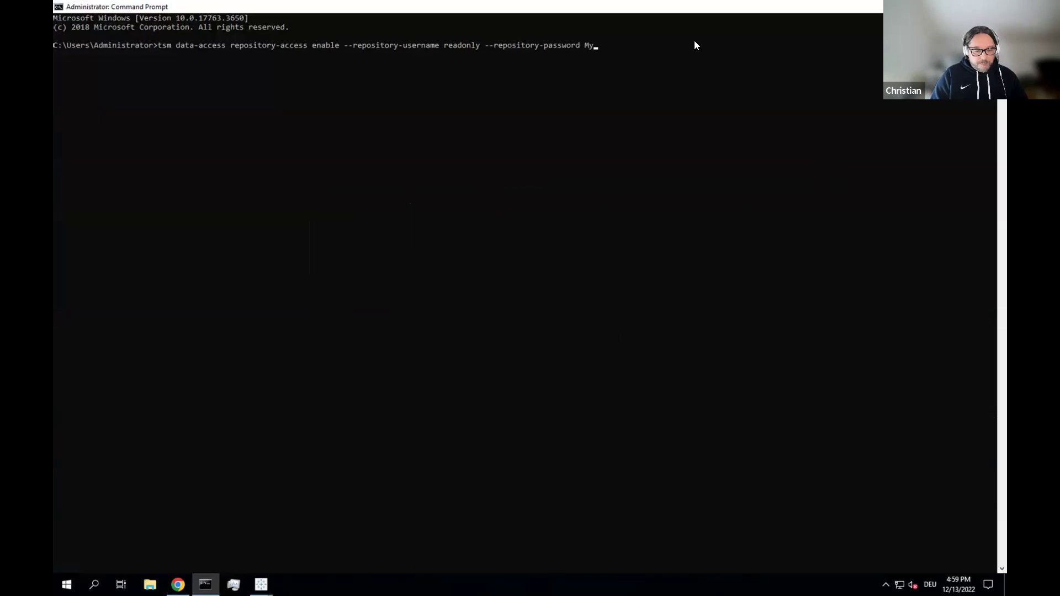
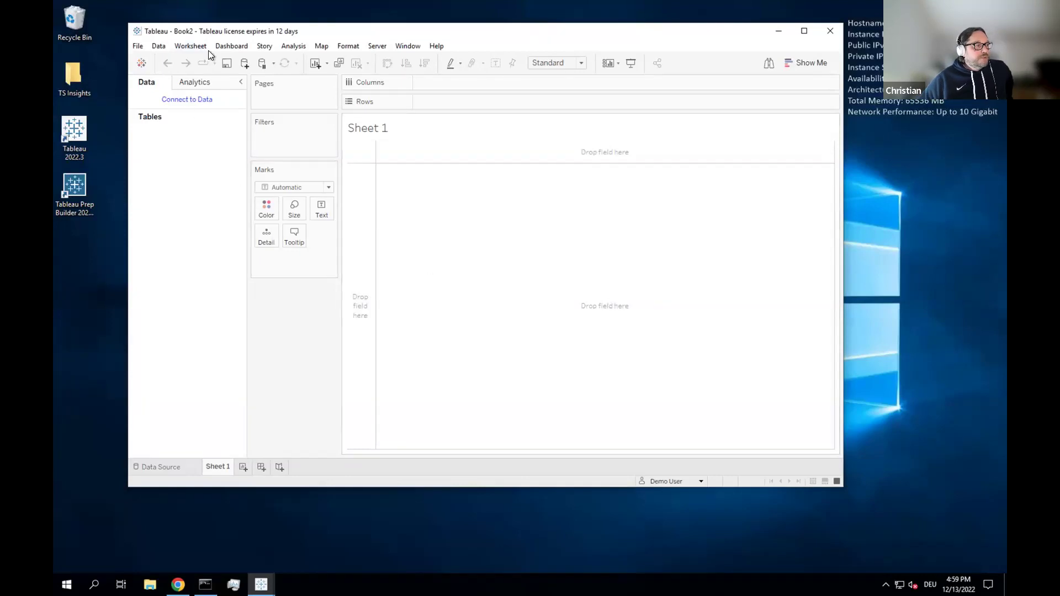
Step: Connect to PostgreSQL localhost:8060, database workgroup, as readonly with its password
{"action": "left_click", "coordinate": [200, 100]}
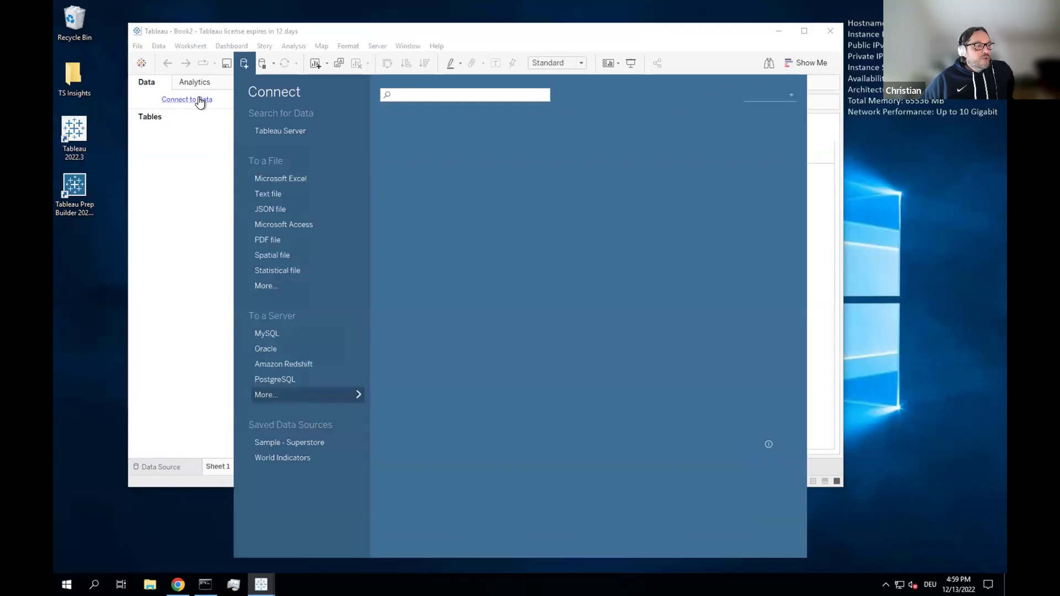
{"action": "left_click", "coordinate": [282, 381]}
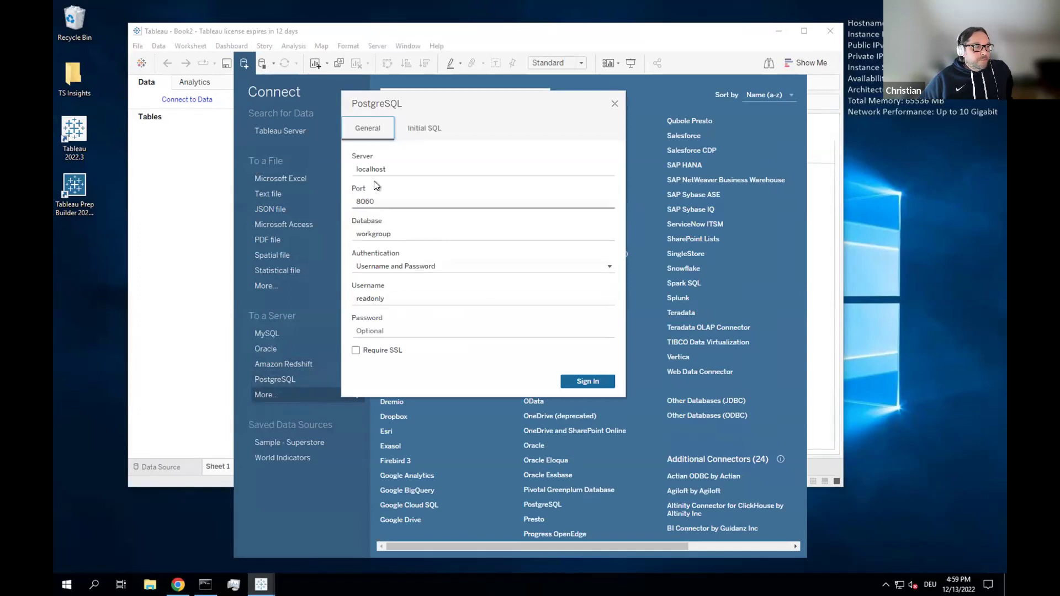
{"action": "left_click", "coordinate": [400, 203]}
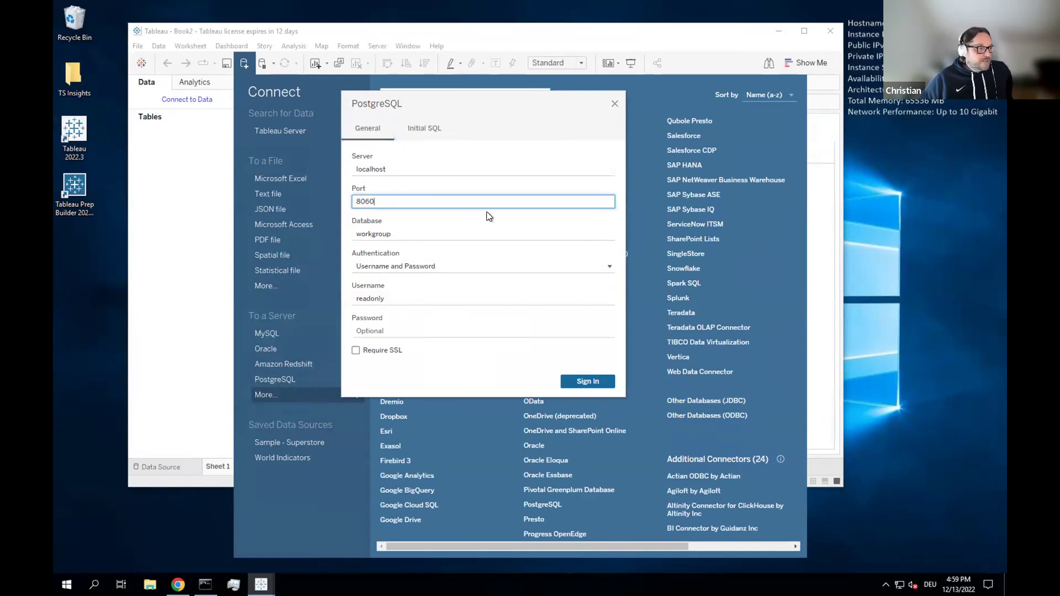
{"action": "left_click", "coordinate": [425, 235]}
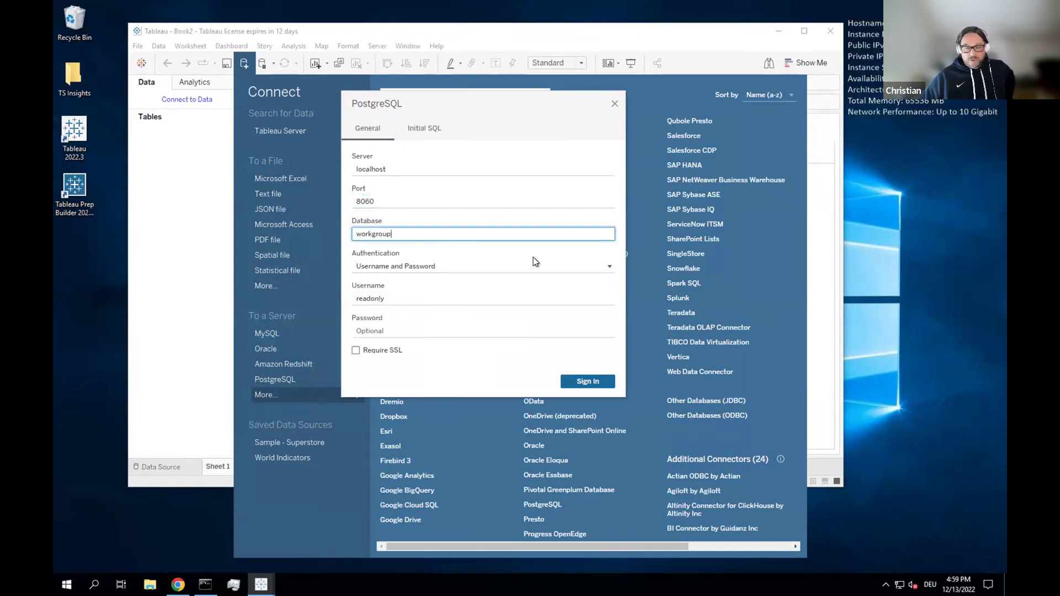
{"action": "left_click", "coordinate": [442, 304]}
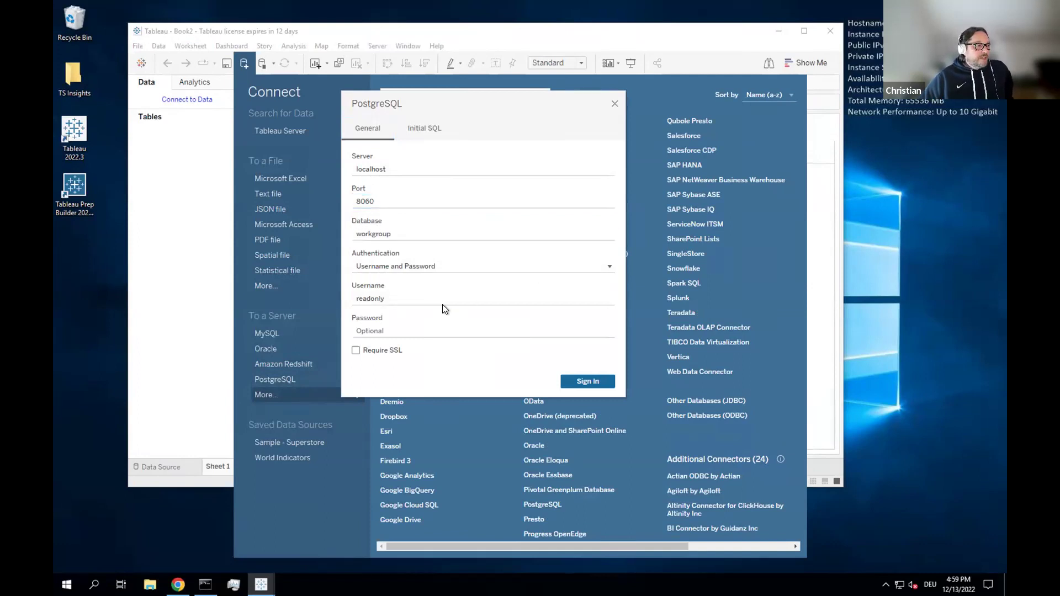
{"action": "left_click", "coordinate": [410, 329]}
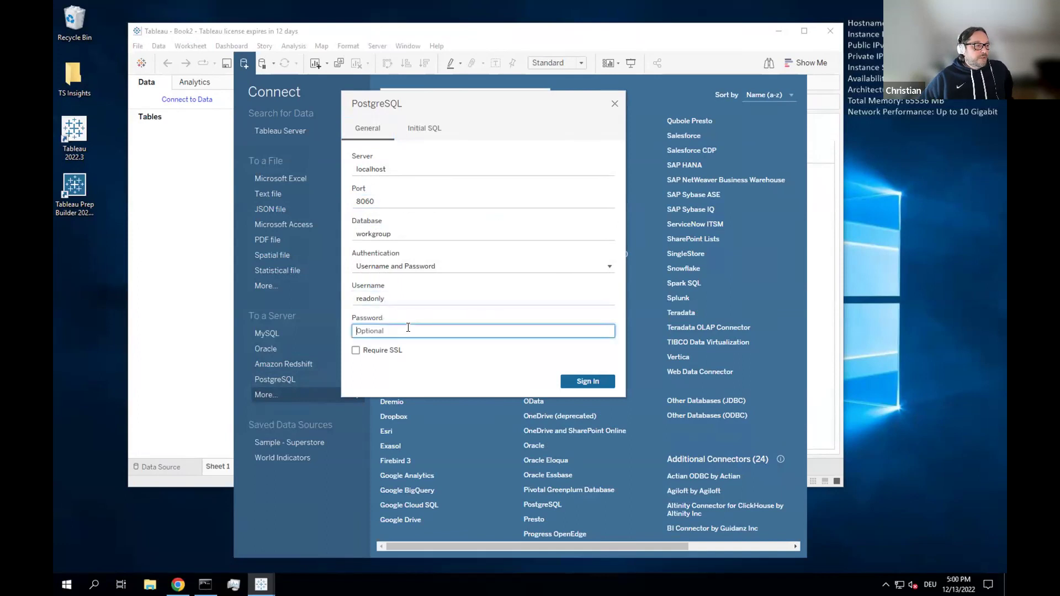
{"action": "left_click", "coordinate": [420, 300]}
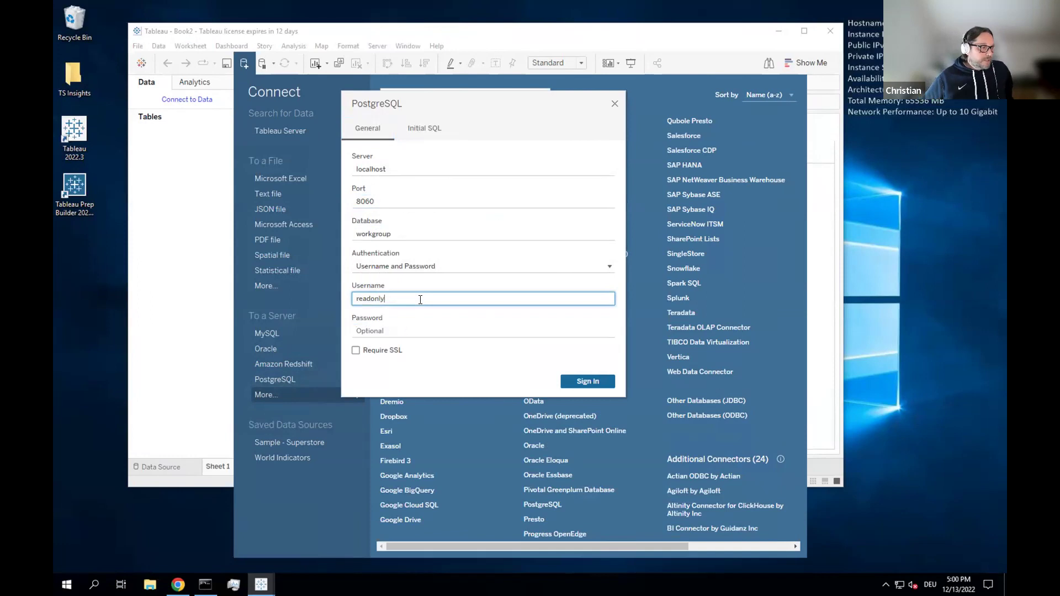
{"action": "left_click", "coordinate": [416, 329]}
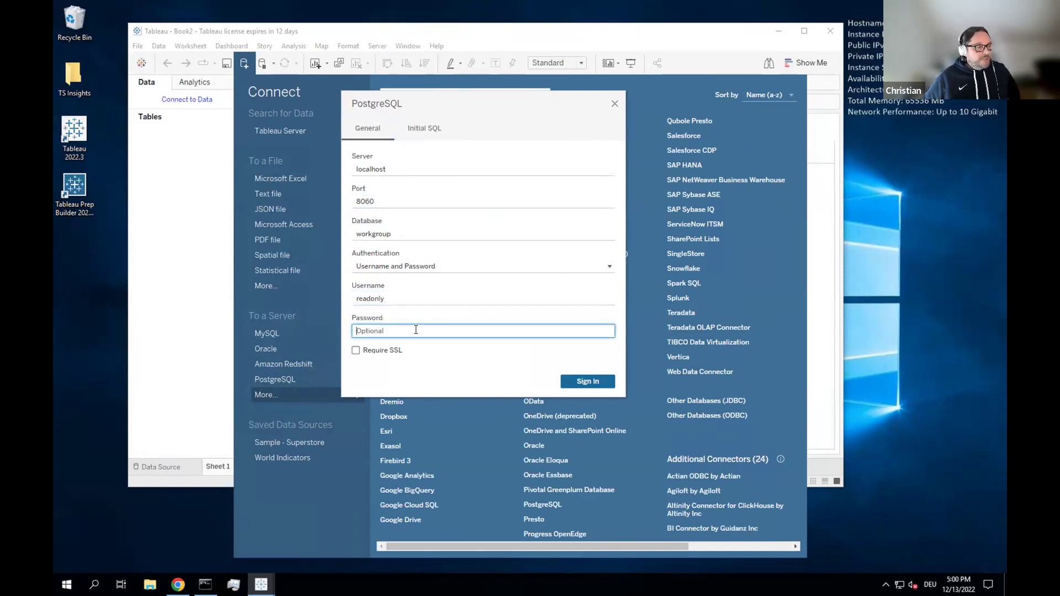
{"action": "type", "text": "•••••"}
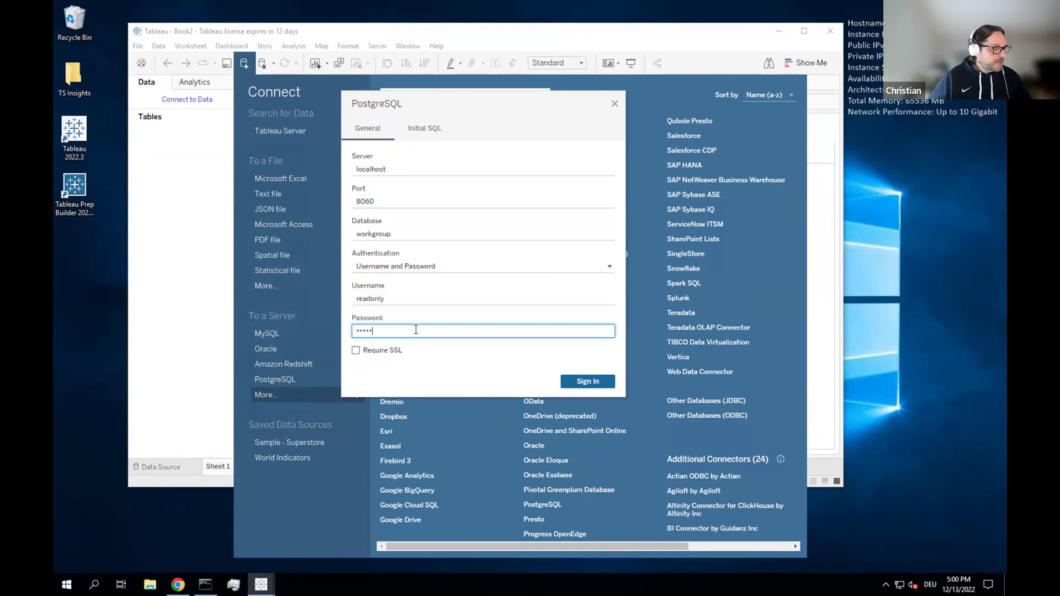
{"action": "left_click", "coordinate": [587, 383]}
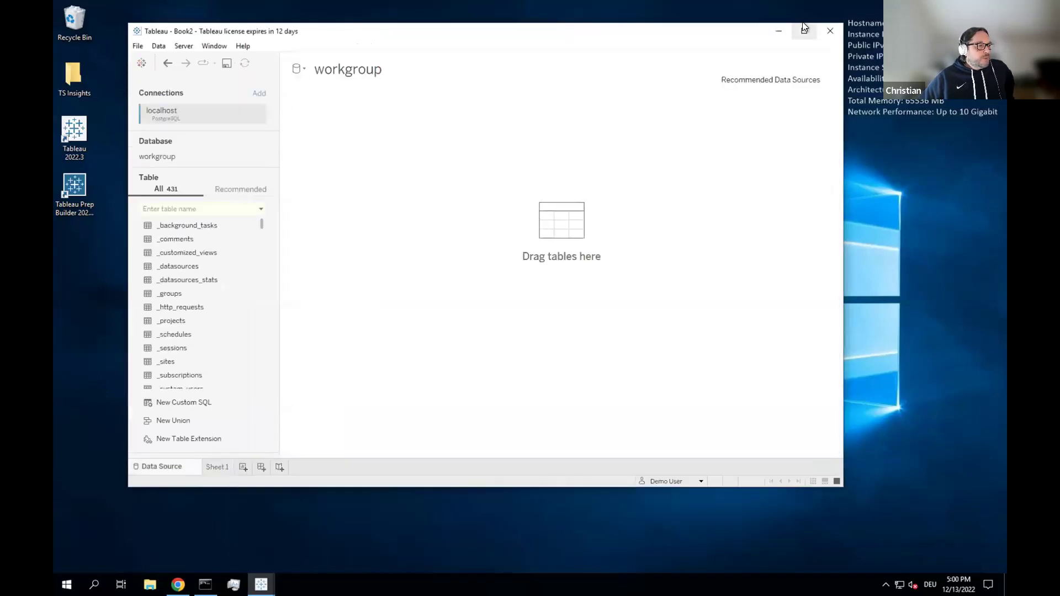
Step: Maximize Tableau, widen the table pane, and search the tables for 'histori'
{"action": "left_click", "coordinate": [804, 31]}
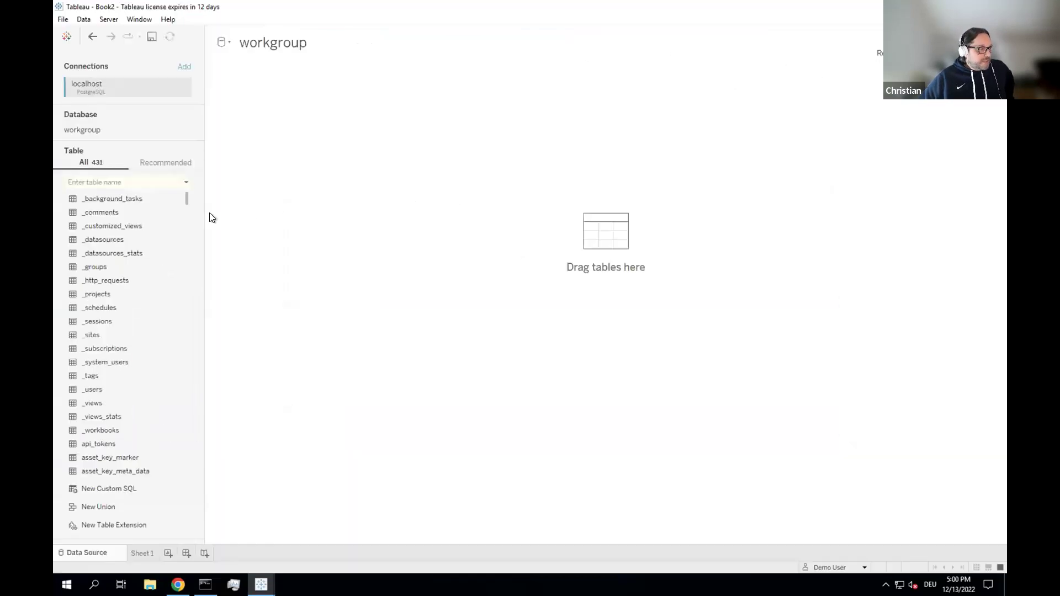
{"action": "left_click_drag", "start_coordinate": [204, 213], "coordinate": [235, 216]}
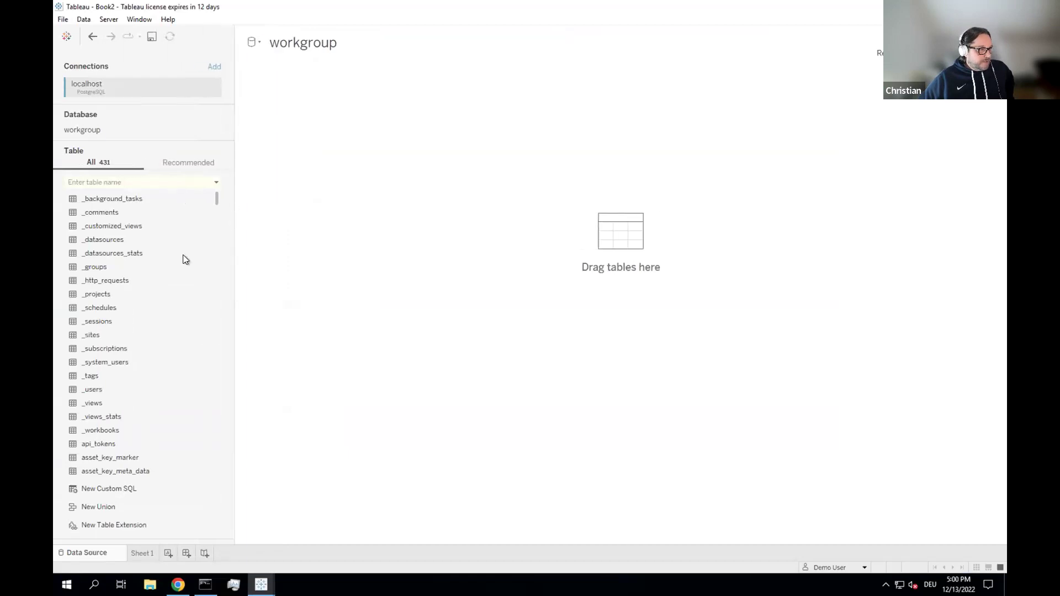
{"action": "scroll", "coordinate": [148, 305], "scroll_direction": "down", "scroll_amount": 3}
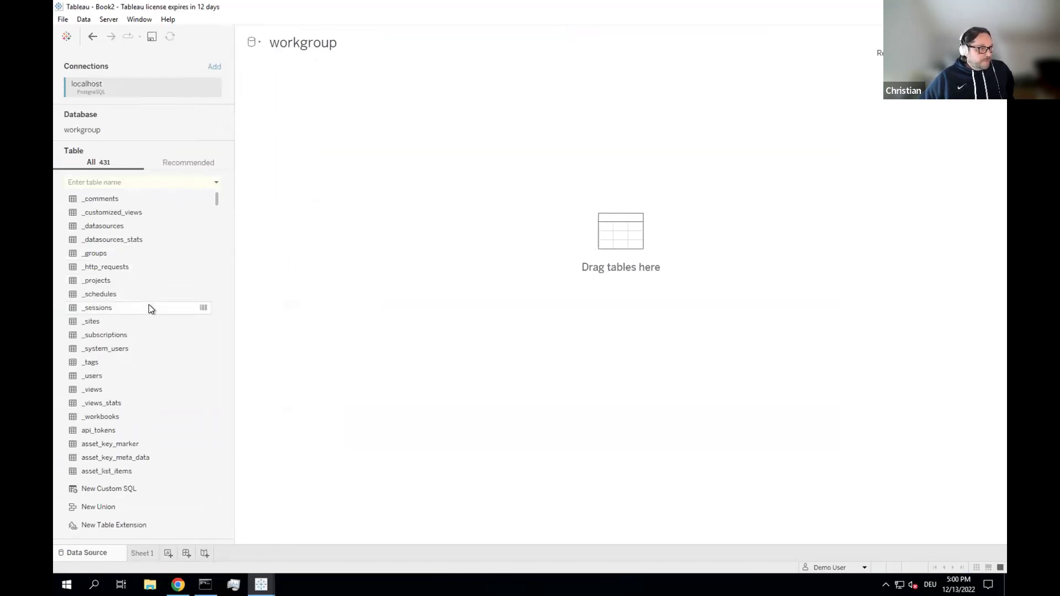
{"action": "scroll", "coordinate": [149, 307], "scroll_direction": "down", "scroll_amount": 6}
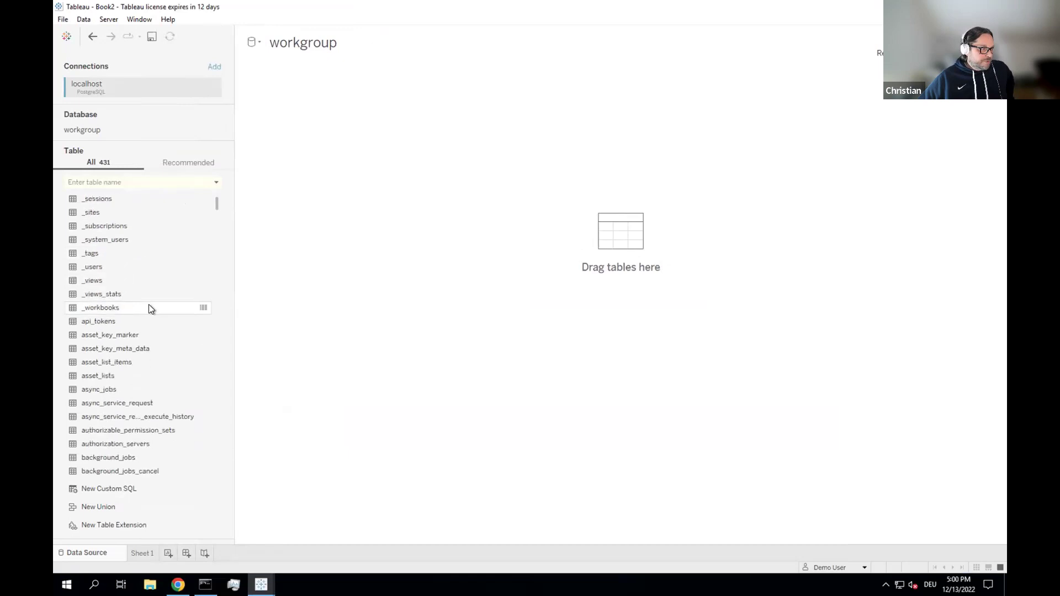
{"action": "scroll", "coordinate": [149, 308], "scroll_direction": "down", "scroll_amount": 4}
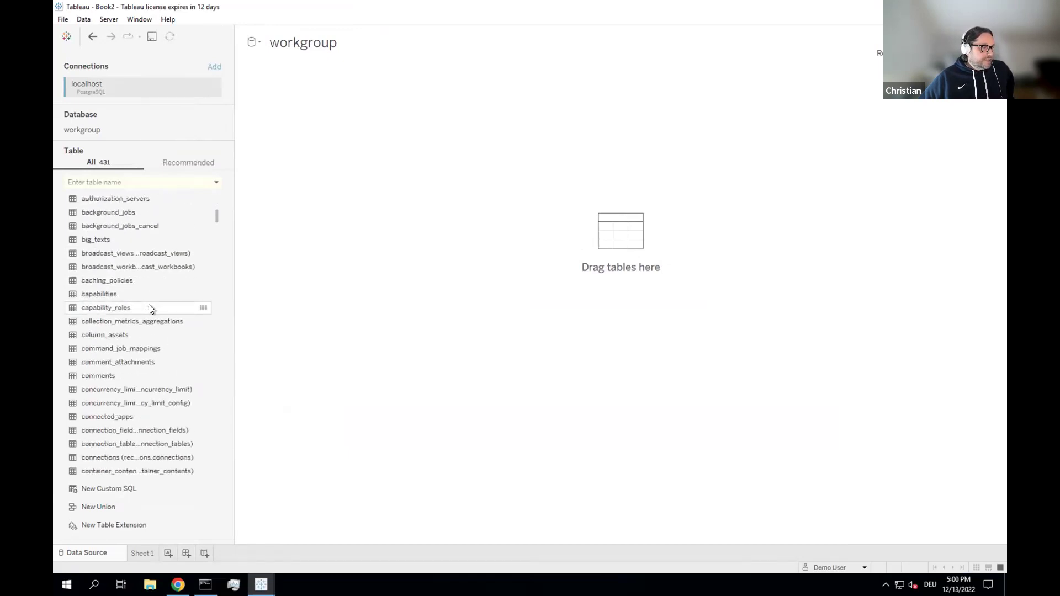
{"action": "scroll", "coordinate": [148, 309], "scroll_direction": "down", "scroll_amount": 2}
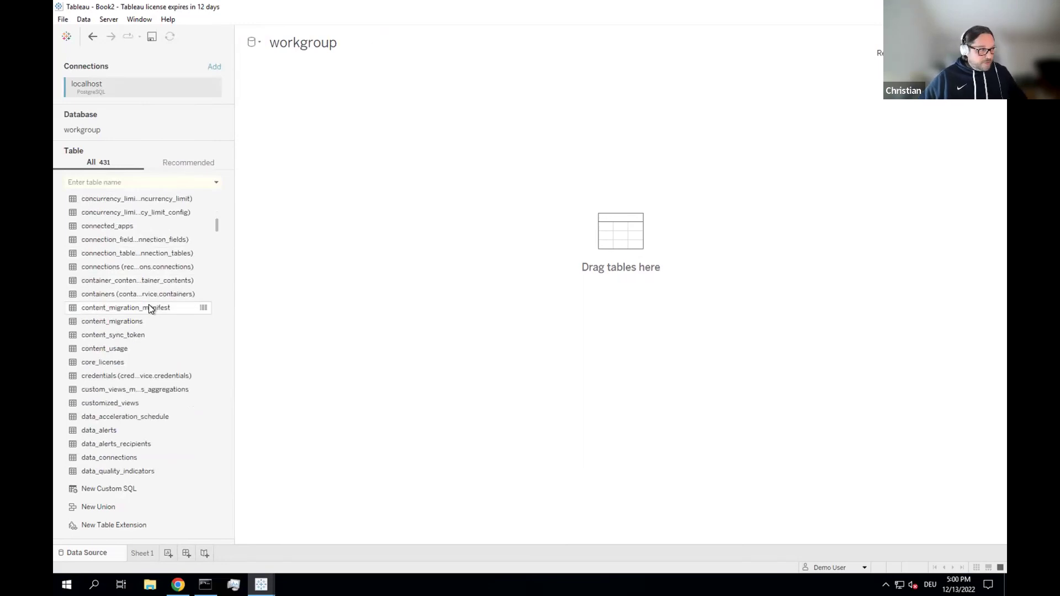
{"action": "left_click", "coordinate": [100, 183]}
{"action": "type", "text": "histo"}
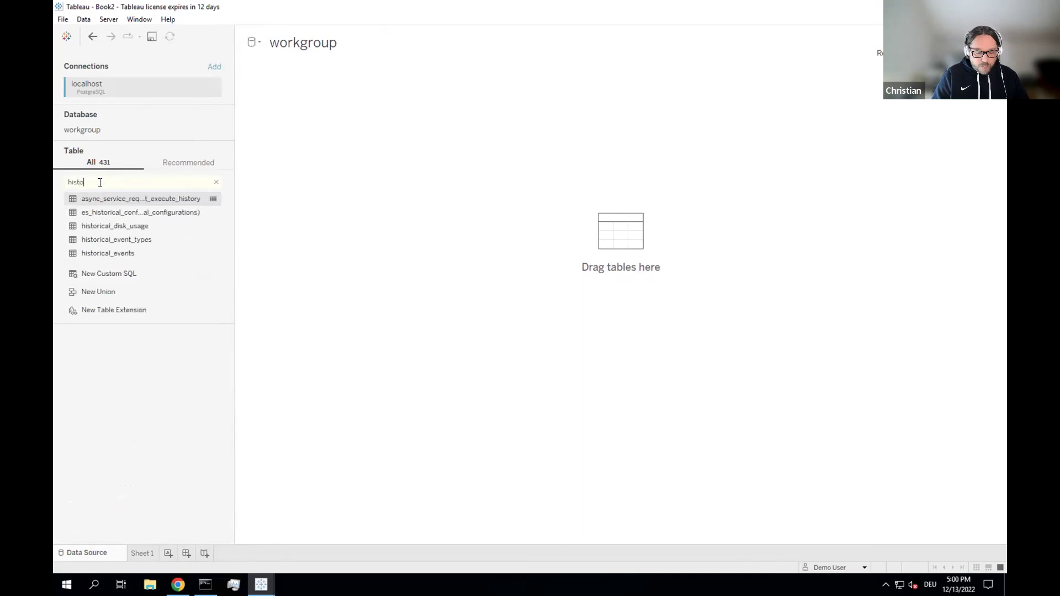
{"action": "type", "text": "ri"}
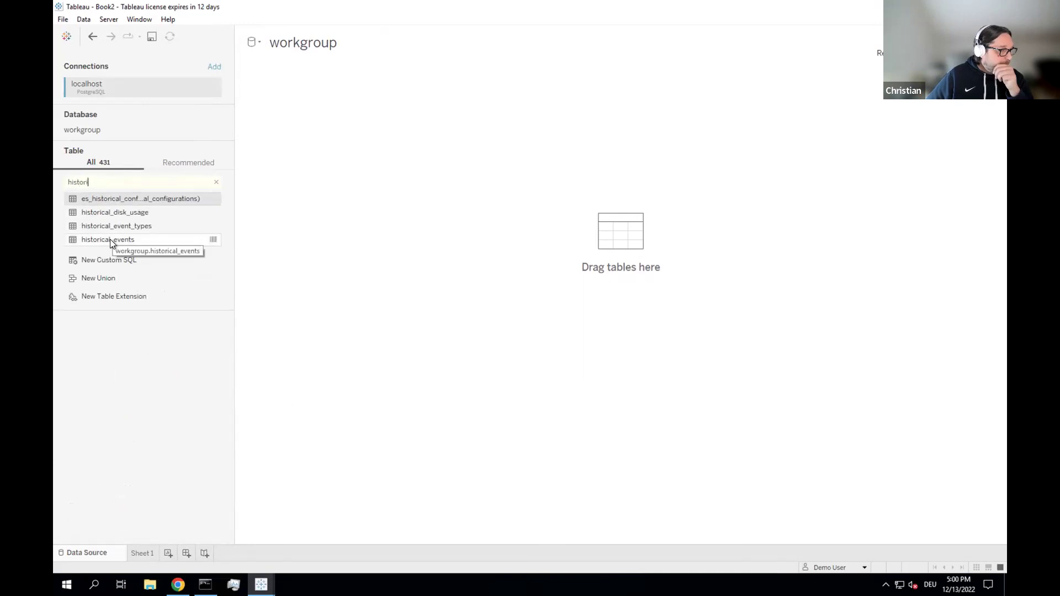
Step: Add historical_events to the canvas and relate hist_users to it
{"action": "left_click_drag", "start_coordinate": [110, 240], "coordinate": [386, 210]}
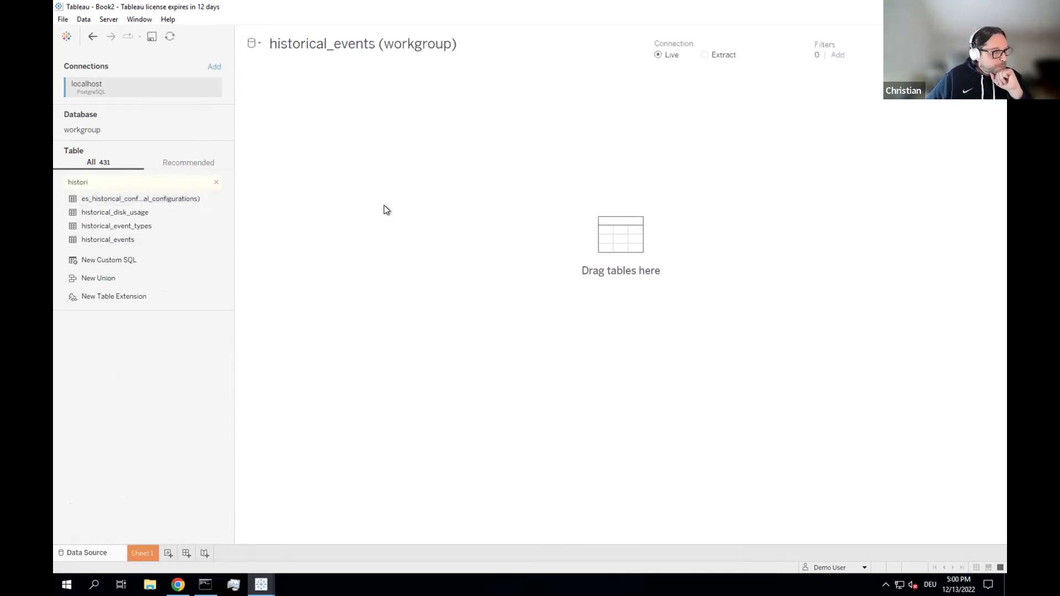
{"action": "left_click", "coordinate": [125, 182]}
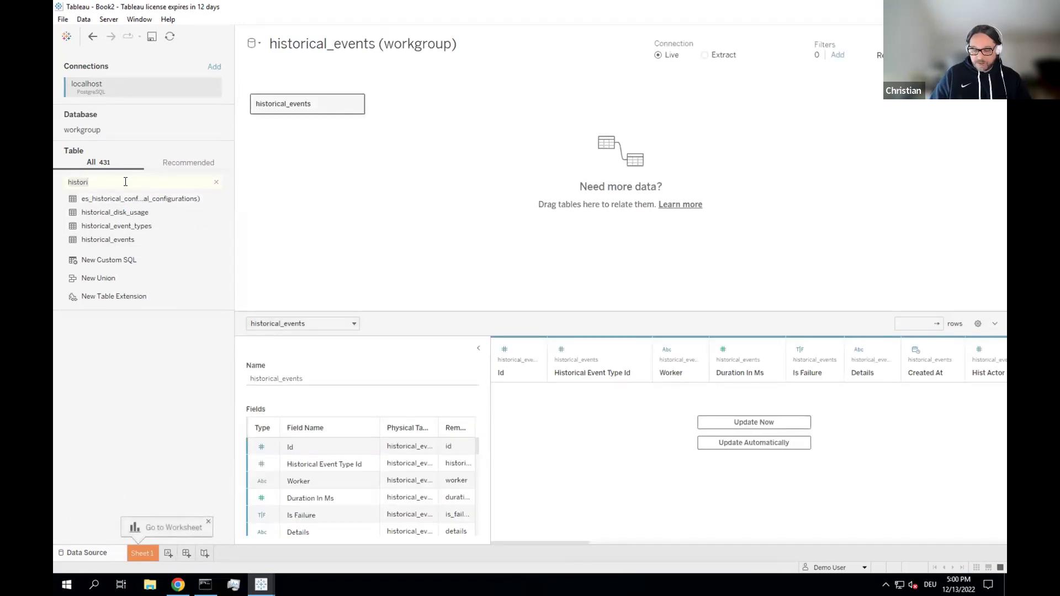
{"action": "key", "text": "BackSpace"}
{"action": "key", "text": "BackSpace"}
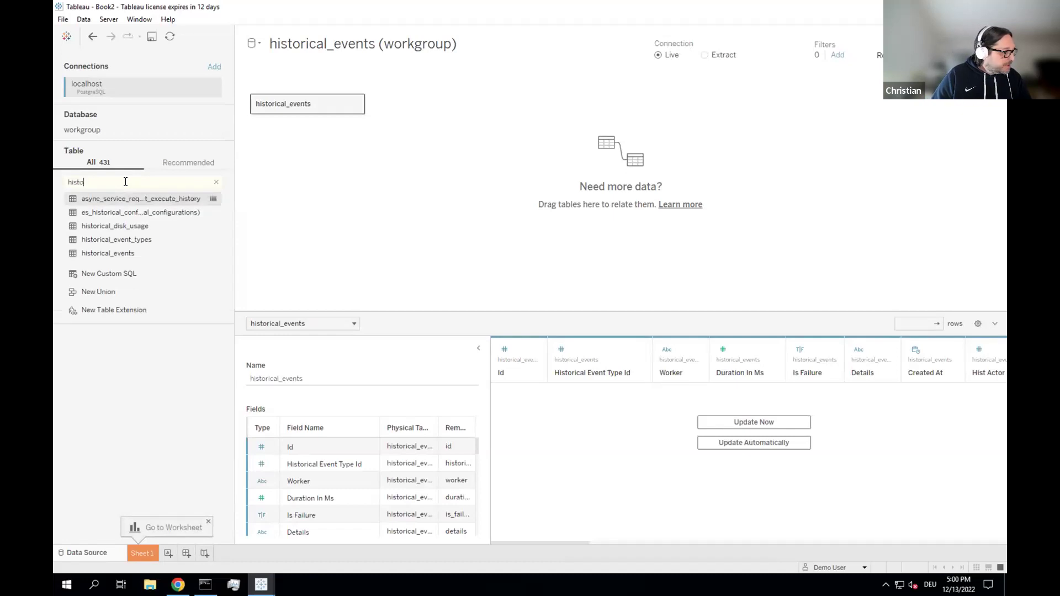
{"action": "key", "text": "BackSpace"}
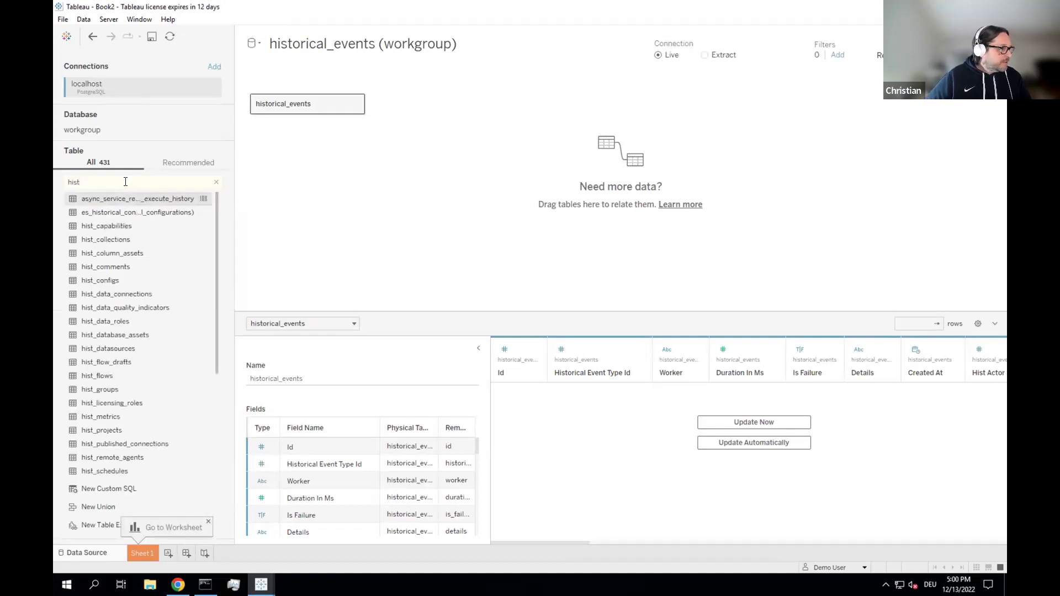
{"action": "scroll", "coordinate": [139, 385], "scroll_direction": "down", "scroll_amount": 1}
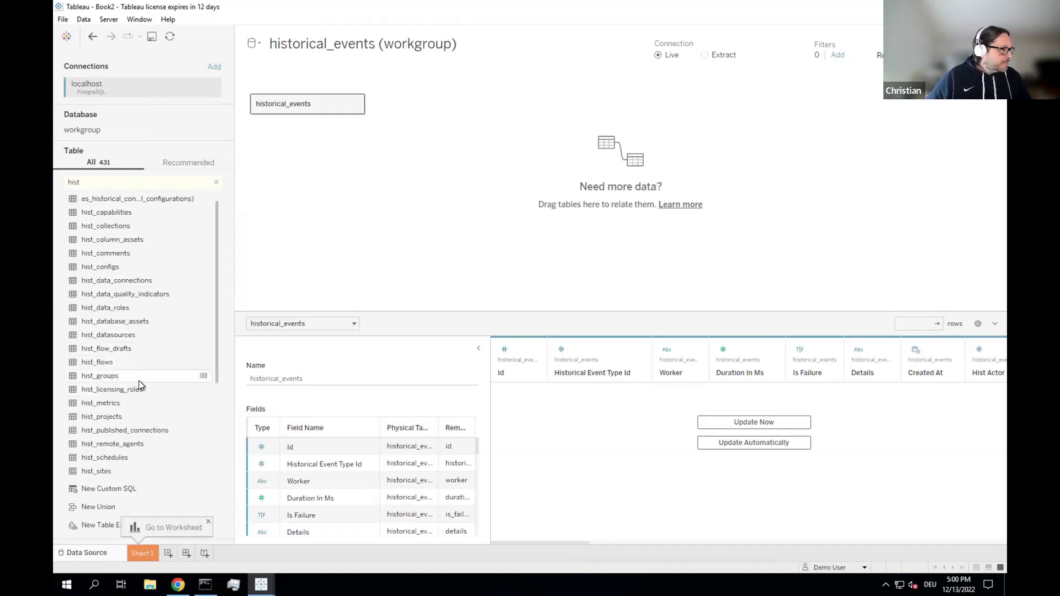
{"action": "scroll", "coordinate": [139, 385], "scroll_direction": "down", "scroll_amount": 1}
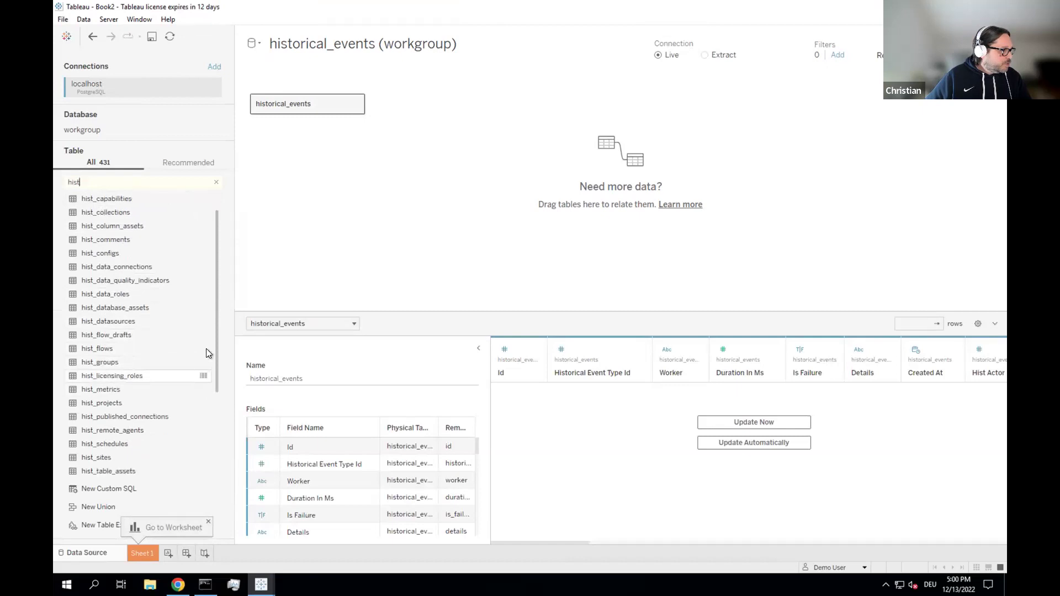
{"action": "scroll", "coordinate": [141, 427], "scroll_direction": "down", "scroll_amount": 2}
{"action": "scroll", "coordinate": [141, 432], "scroll_direction": "down", "scroll_amount": 4}
{"action": "left_click_drag", "start_coordinate": [115, 417], "coordinate": [442, 85]}
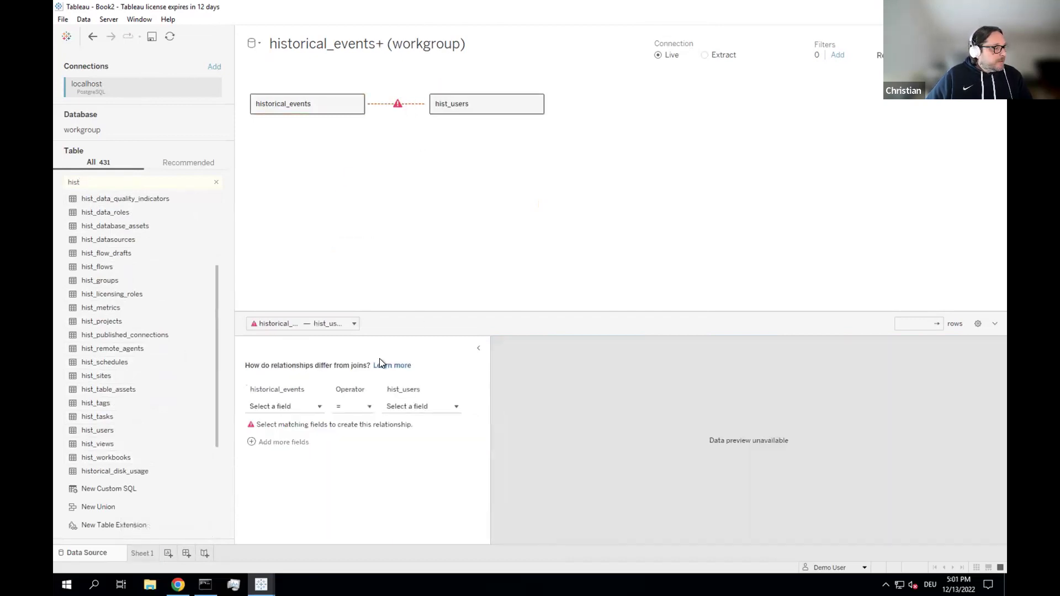
Step: Match the relationship on Hist Actor User Id = Id (Hist Users)
{"action": "left_click", "coordinate": [273, 408]}
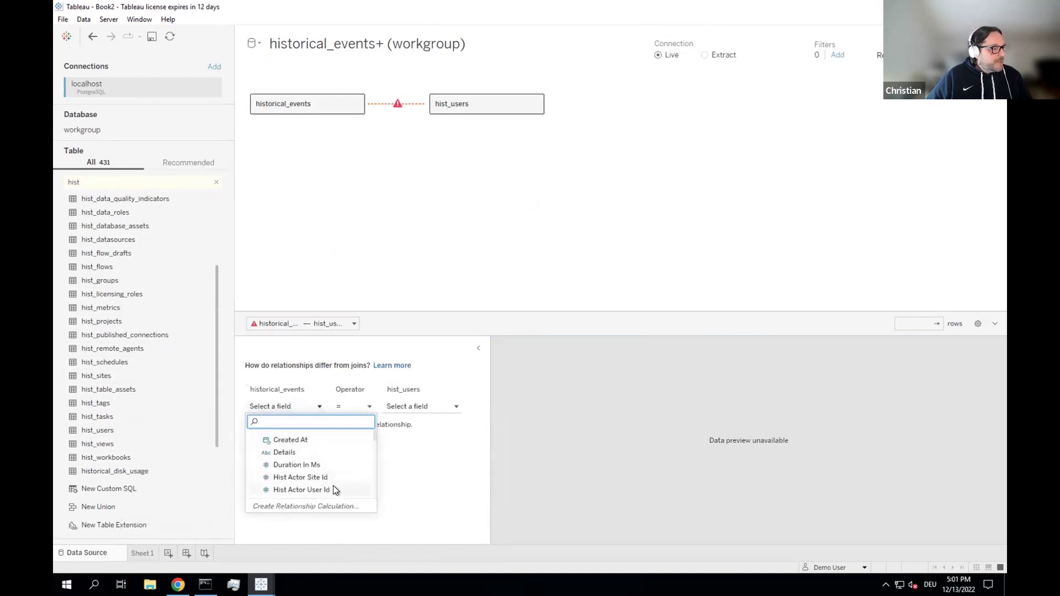
{"action": "left_click", "coordinate": [301, 490]}
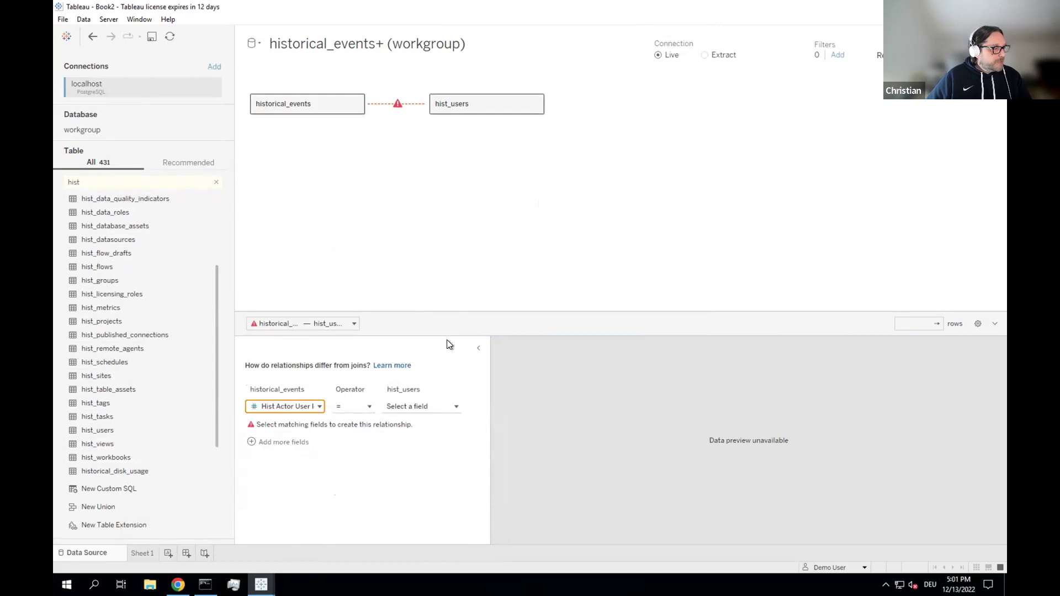
{"action": "left_click", "coordinate": [422, 406]}
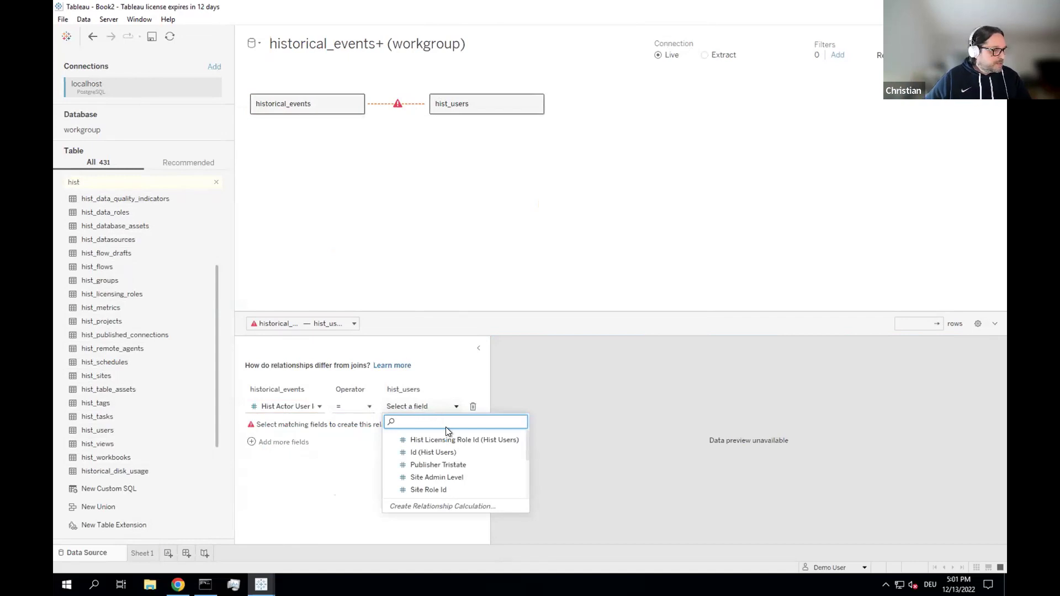
{"action": "left_click", "coordinate": [443, 454]}
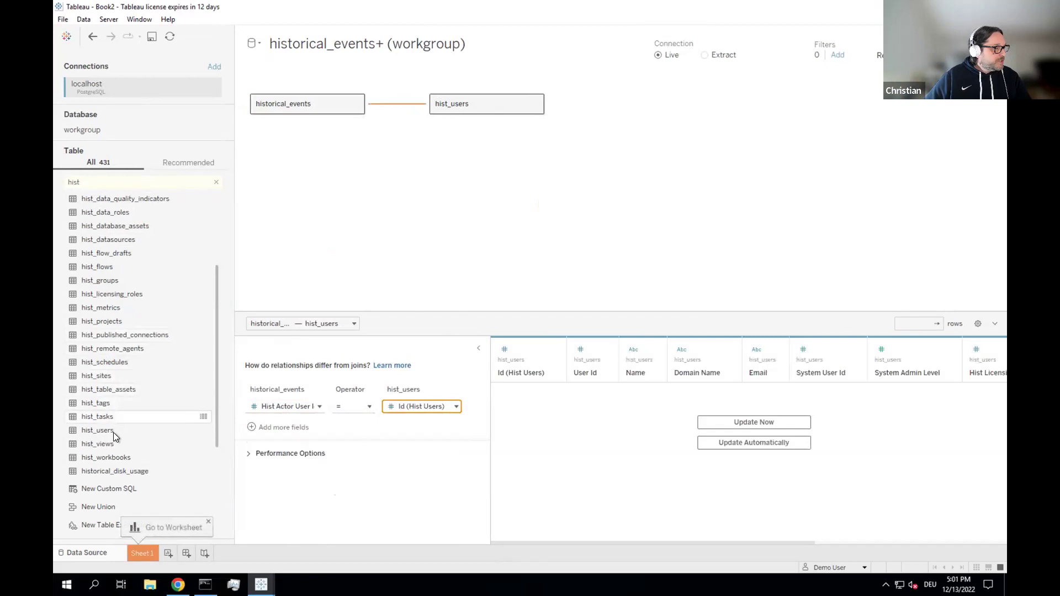
Step: Relate hist_views to historical_events on Hist View Id
{"action": "left_click_drag", "start_coordinate": [202, 443], "coordinate": [423, 147]}
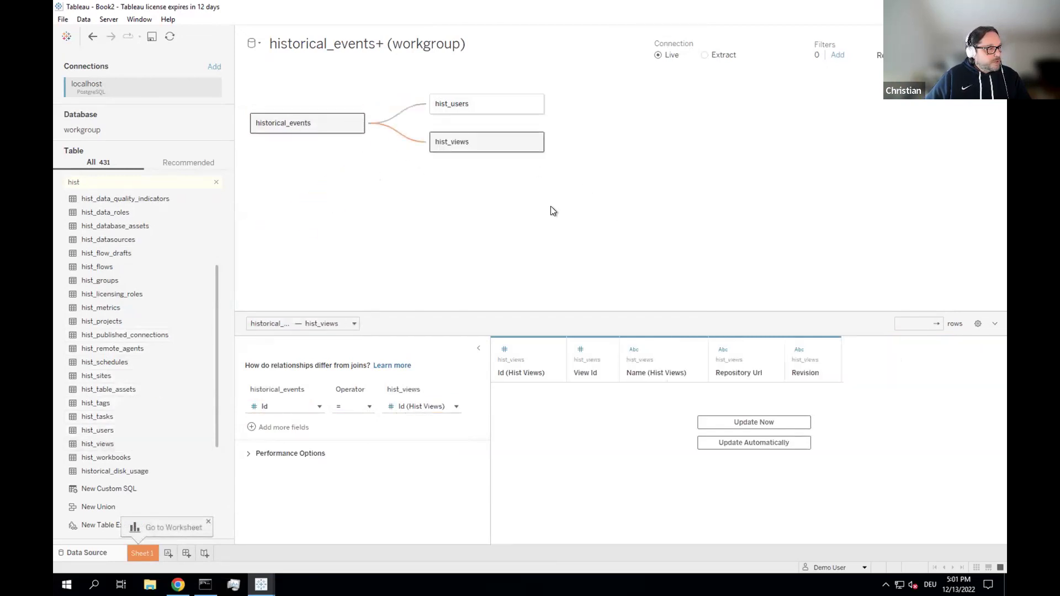
{"action": "left_click", "coordinate": [293, 406]}
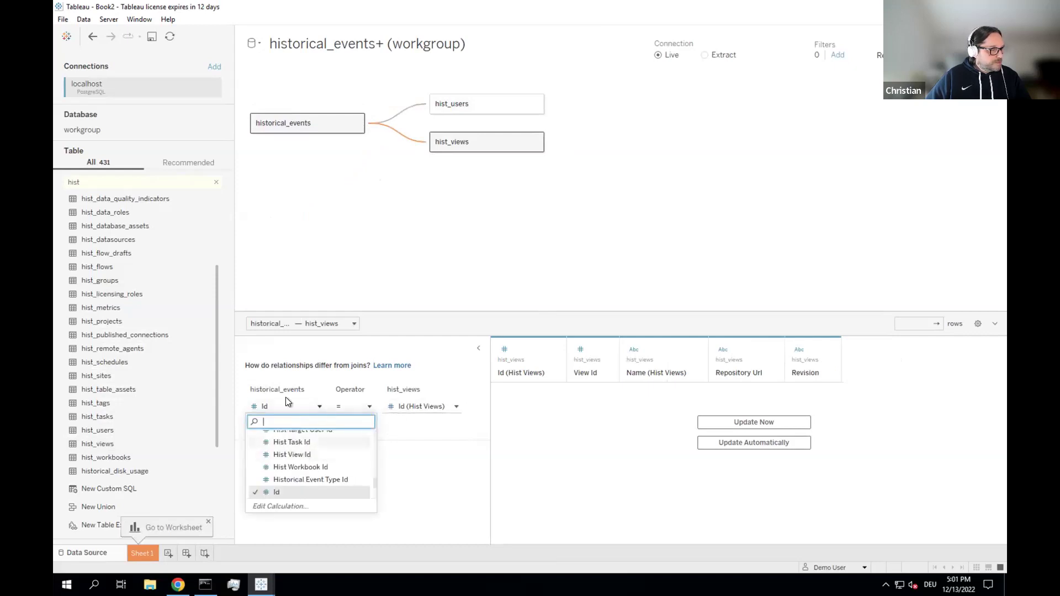
{"action": "left_click", "coordinate": [317, 455]}
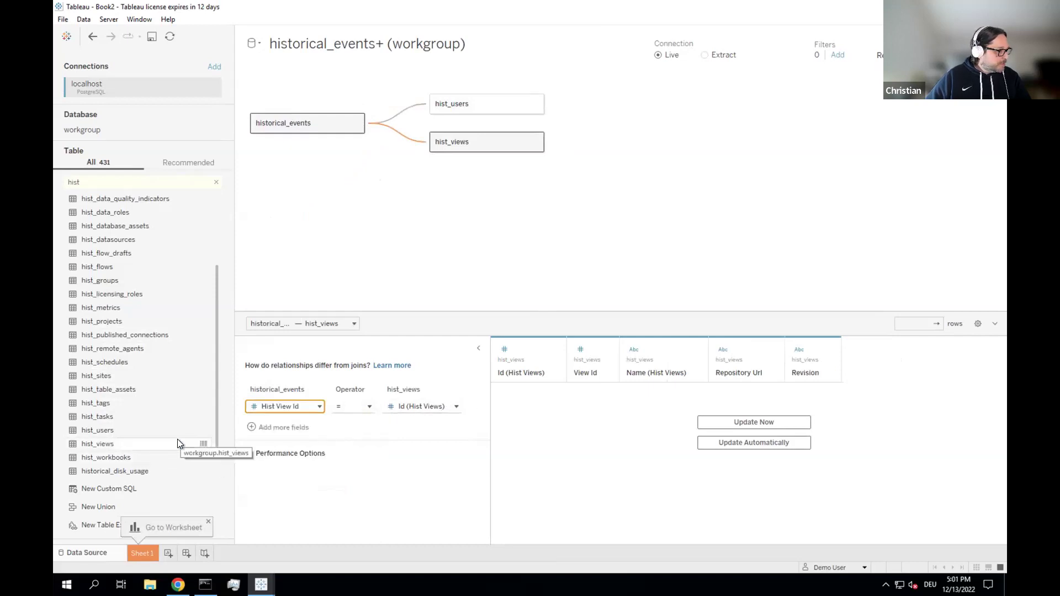
Step: Relate historical_event_types to historical_events on Historical Event Type Id = Type Id, then go to Sheet 1
{"action": "left_click", "coordinate": [112, 185]}
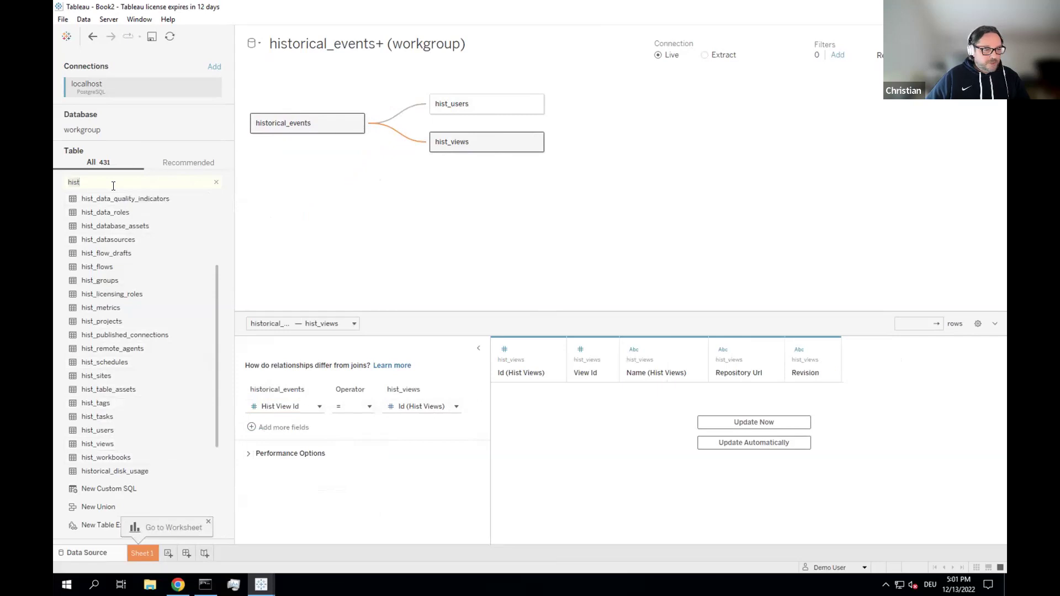
{"action": "type", "text": "oric"}
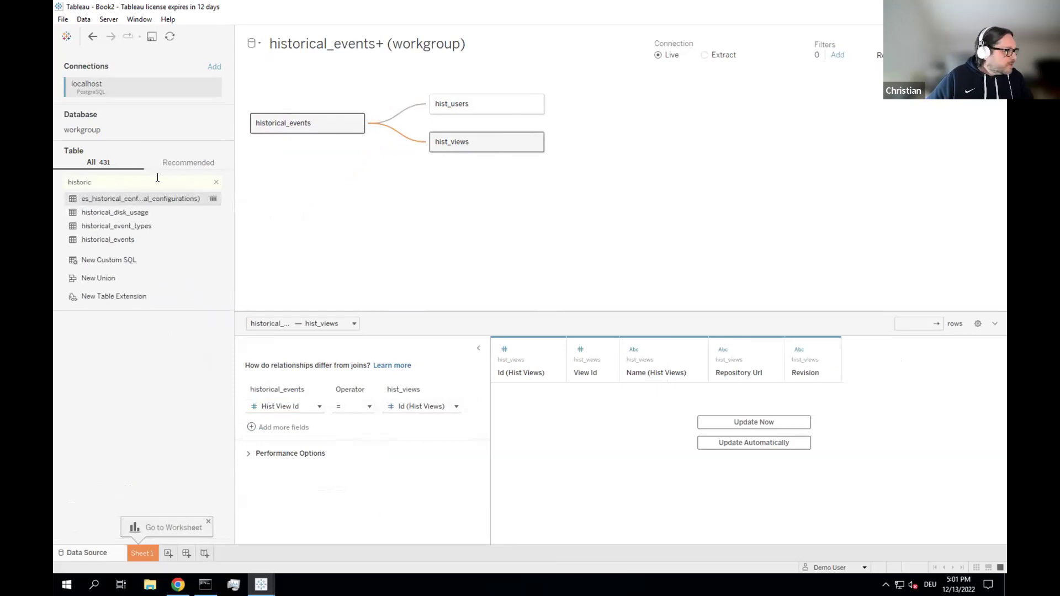
{"action": "left_click_drag", "start_coordinate": [143, 226], "coordinate": [452, 217]}
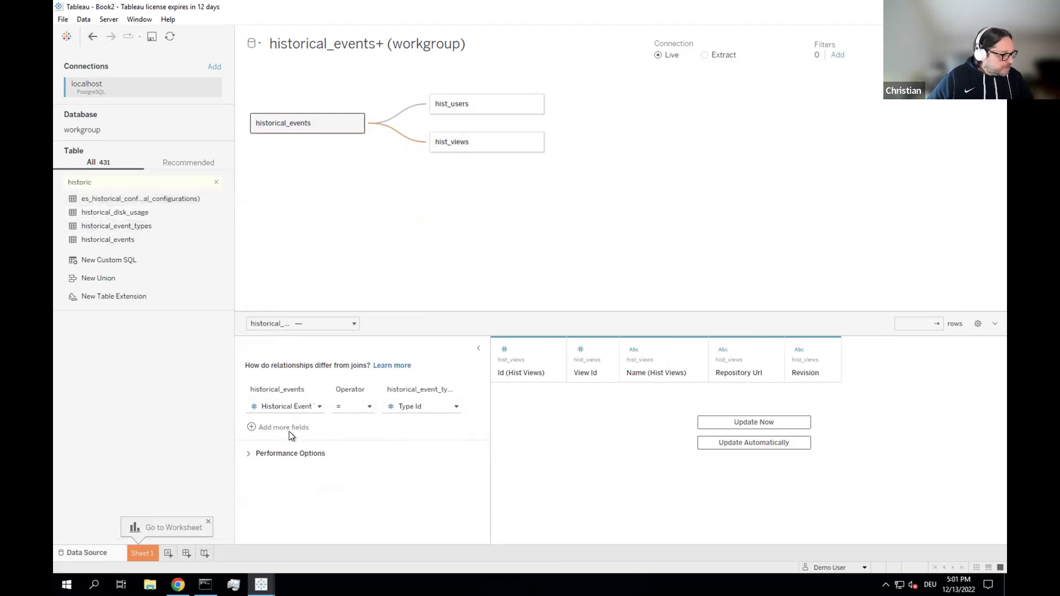
{"action": "left_click", "coordinate": [280, 406]}
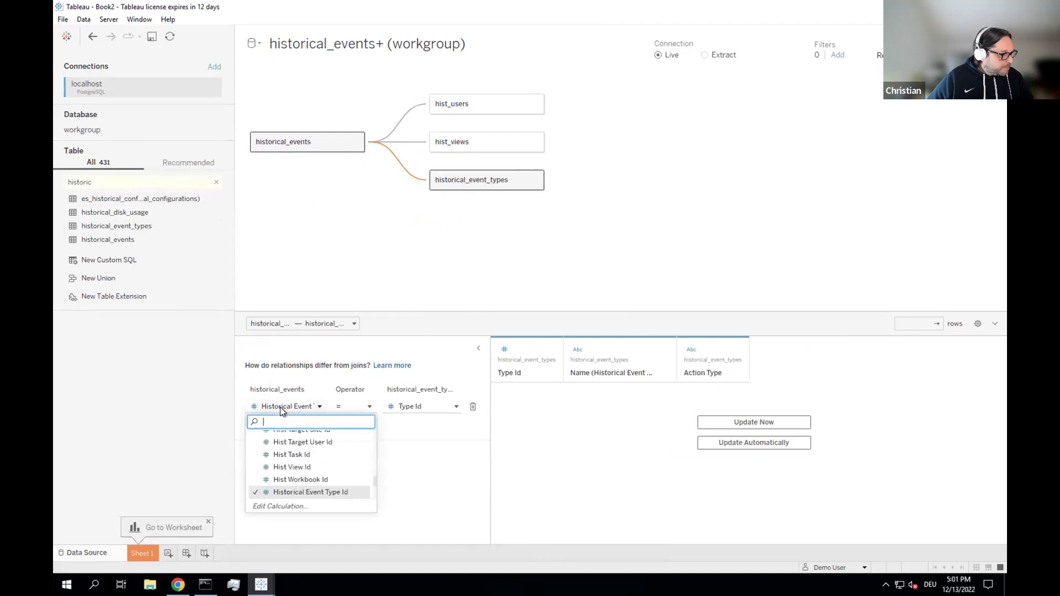
{"action": "left_click", "coordinate": [422, 454]}
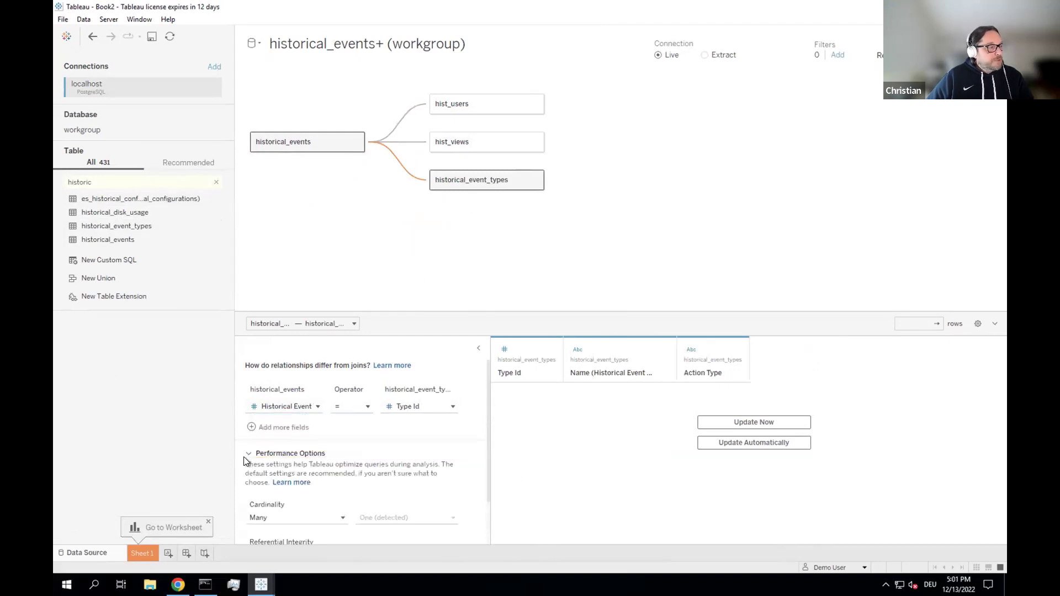
{"action": "left_click", "coordinate": [142, 554]}
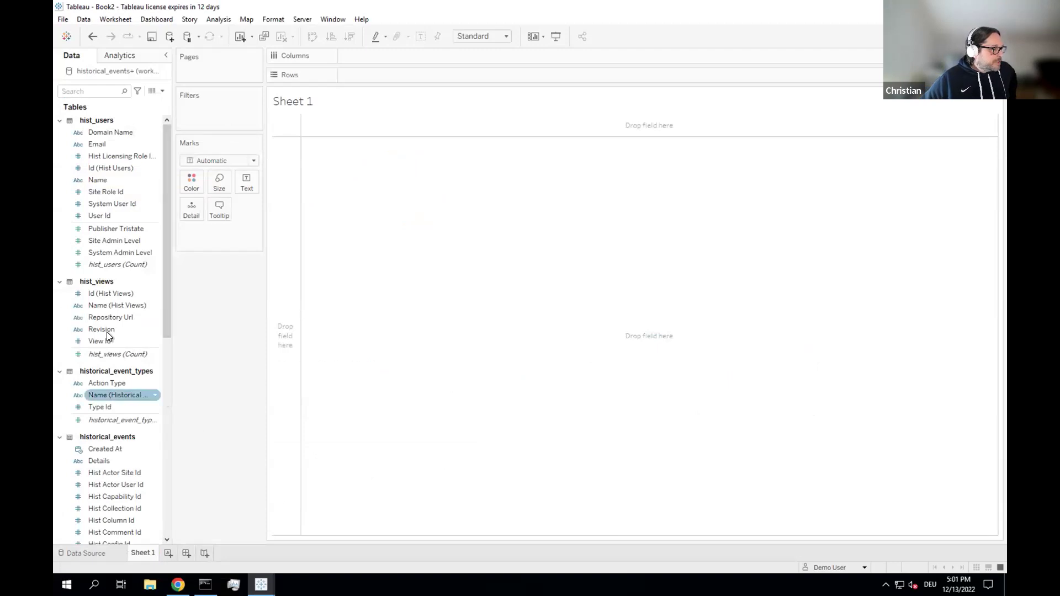
Step: Put Name (Hist Views) on Rows and show the historical_events count for each view
{"action": "left_click_drag", "start_coordinate": [129, 302], "coordinate": [413, 74]}
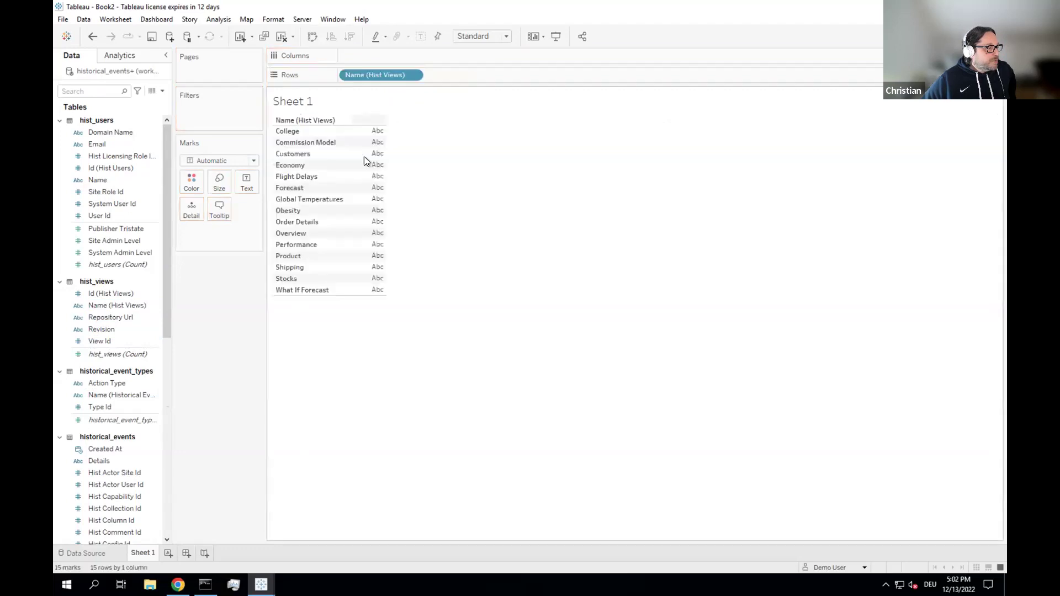
{"action": "scroll", "coordinate": [137, 458], "scroll_direction": "down", "scroll_amount": 5}
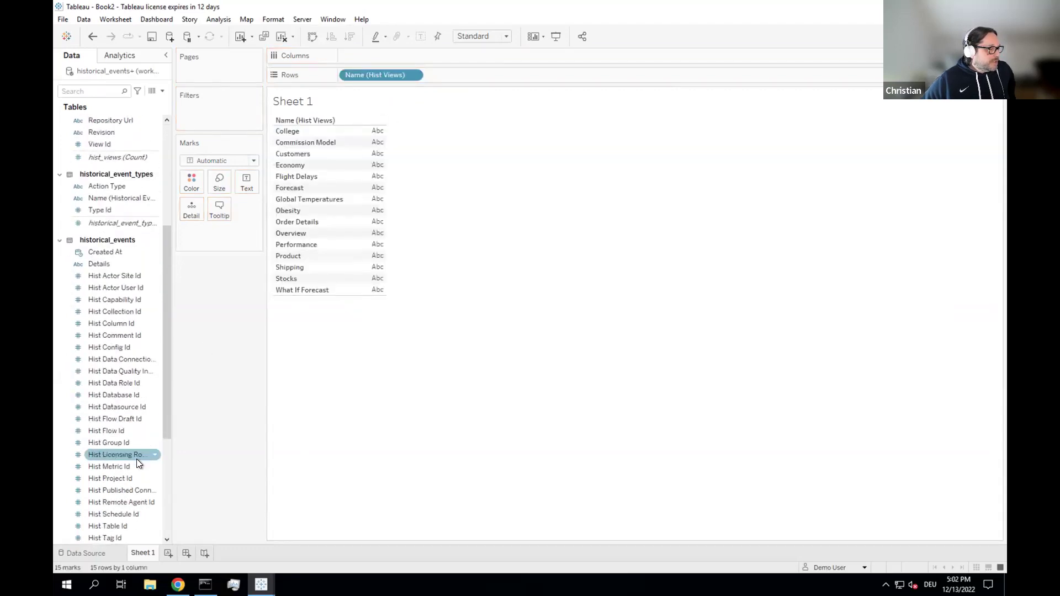
{"action": "scroll", "coordinate": [137, 459], "scroll_direction": "down", "scroll_amount": 4}
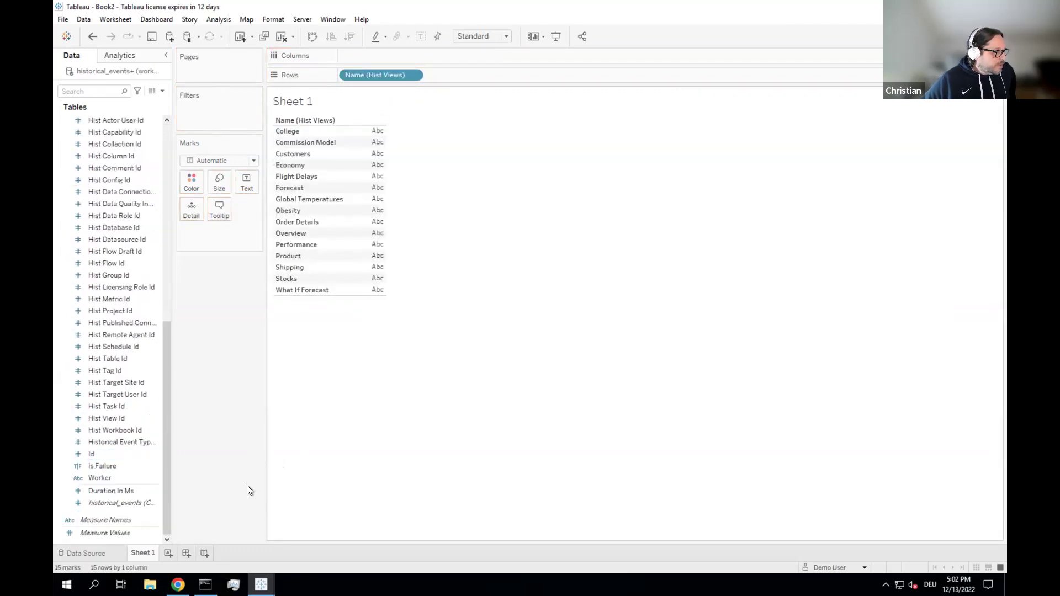
{"action": "double_click", "coordinate": [121, 503]}
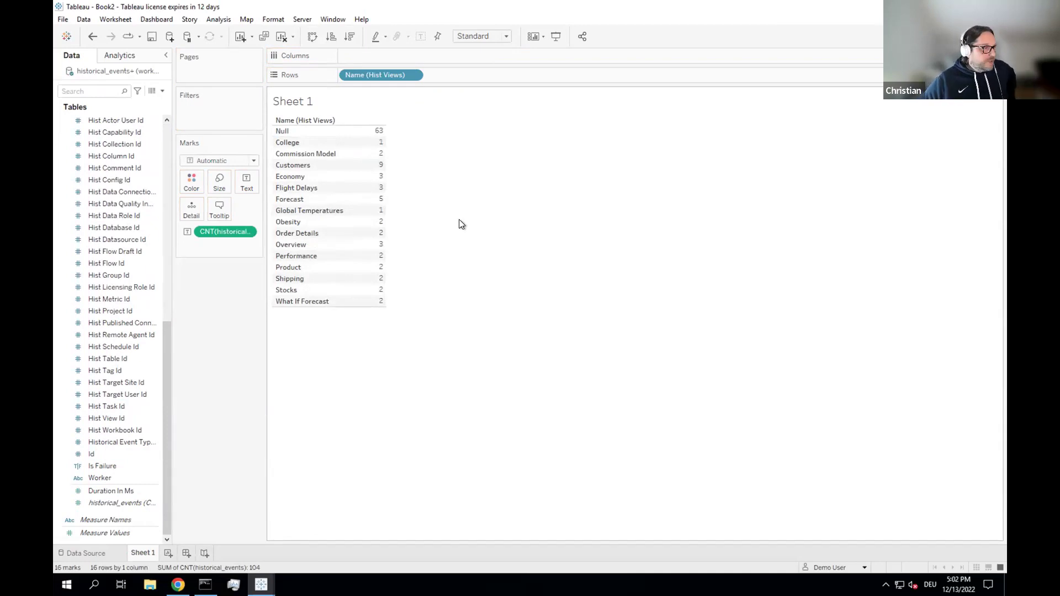
{"action": "left_click", "coordinate": [165, 135]}
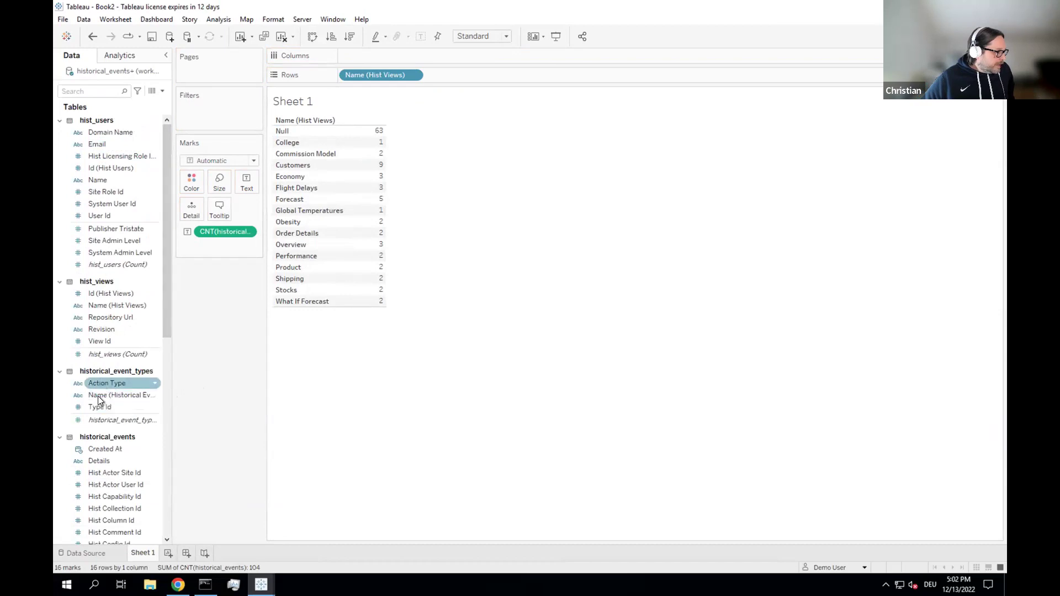
Step: Filter Name (Historical Event Types) to Access View and sort view names by count, descending
{"action": "left_click_drag", "start_coordinate": [98, 397], "coordinate": [223, 117]}
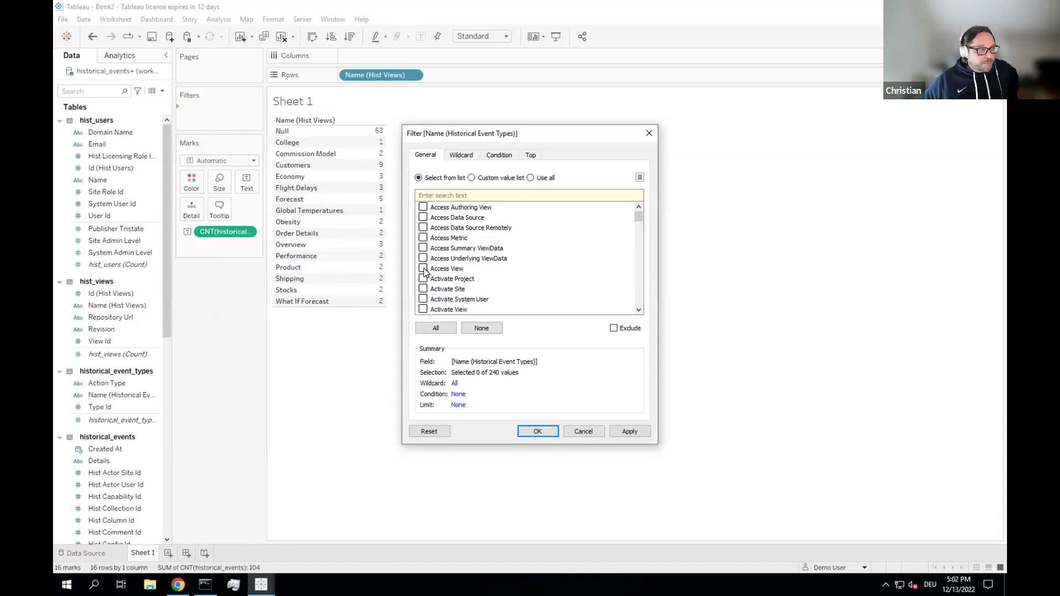
{"action": "left_click", "coordinate": [423, 269]}
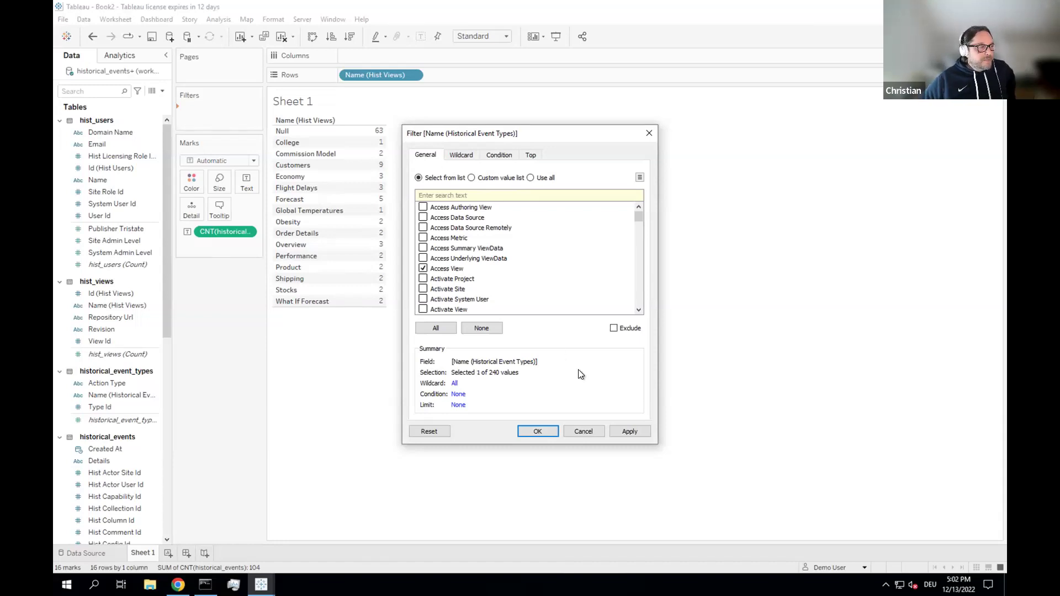
{"action": "left_click", "coordinate": [537, 432]}
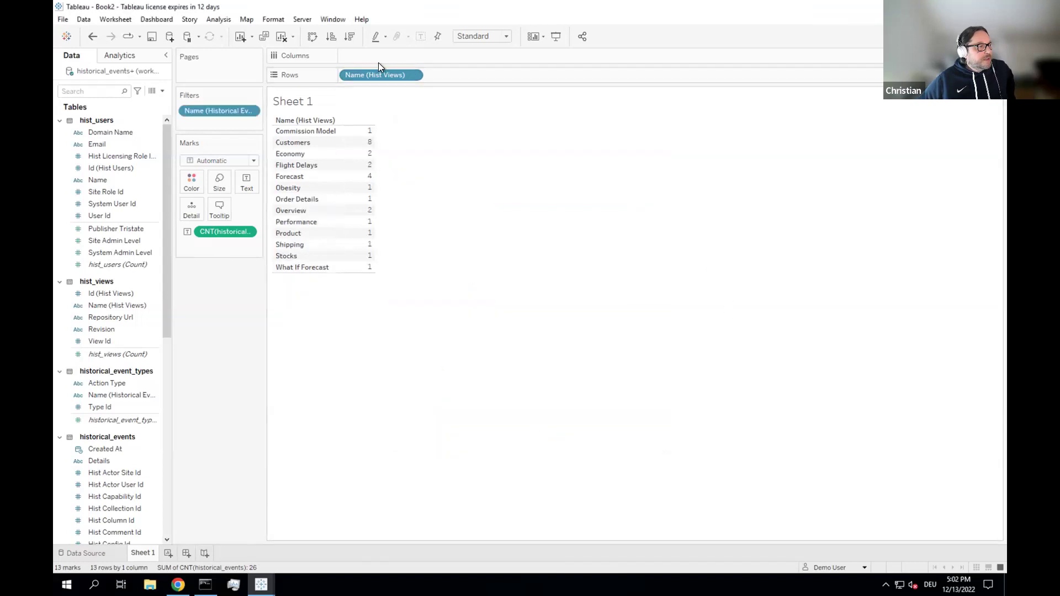
{"action": "left_click", "coordinate": [350, 38]}
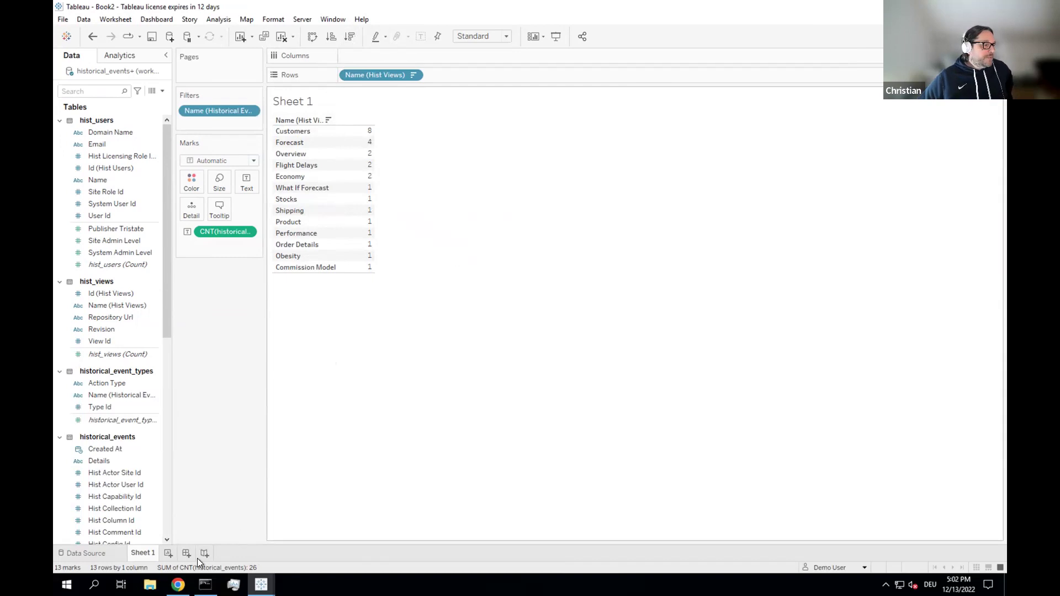
Step: Switch to Chrome and open the Tableau repository data dictionary page
{"action": "left_click", "coordinate": [178, 585]}
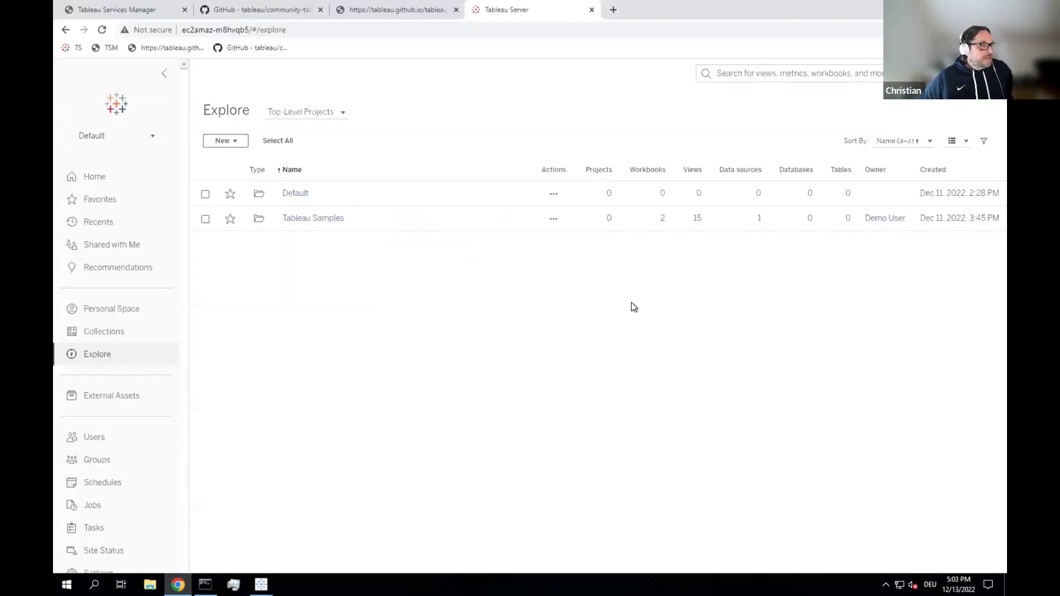
{"action": "left_click", "coordinate": [238, 9]}
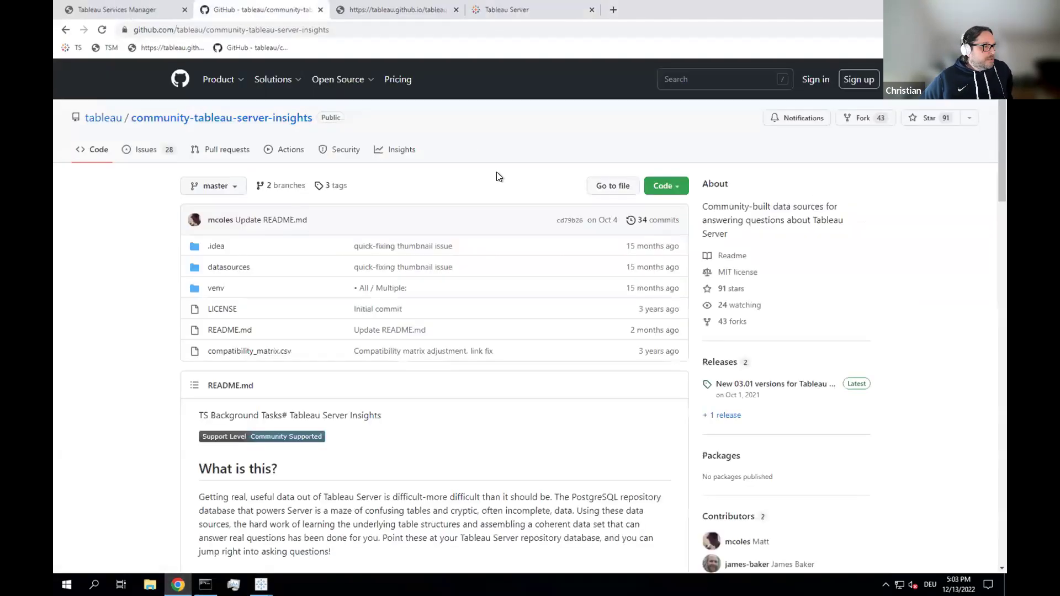
{"action": "left_click", "coordinate": [373, 12]}
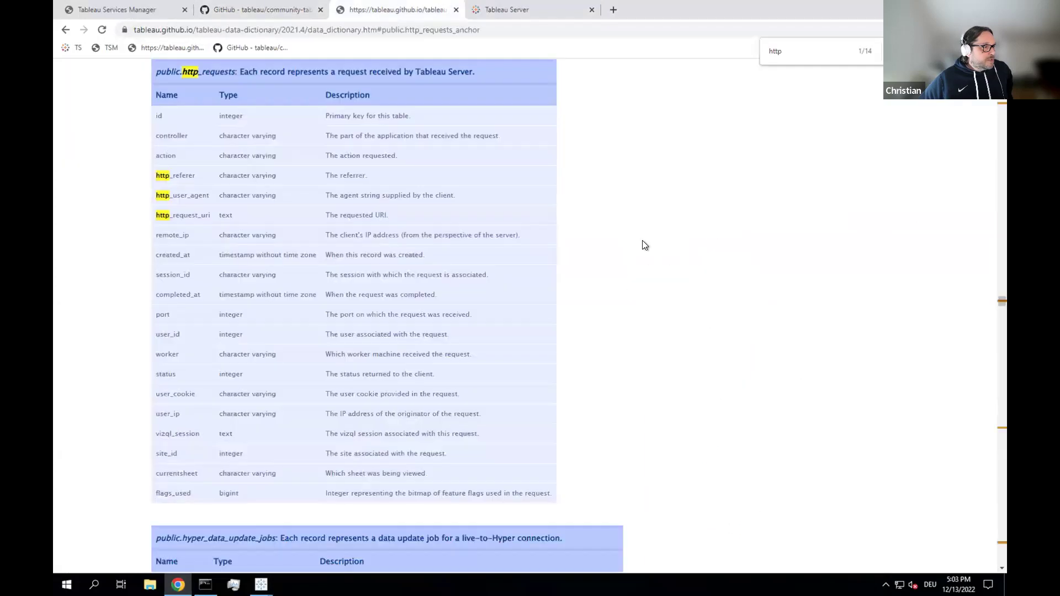
Step: Scroll to the Contents table list and jump to the public.comments table description
{"action": "scroll", "coordinate": [642, 240], "scroll_direction": "up", "scroll_amount": 4}
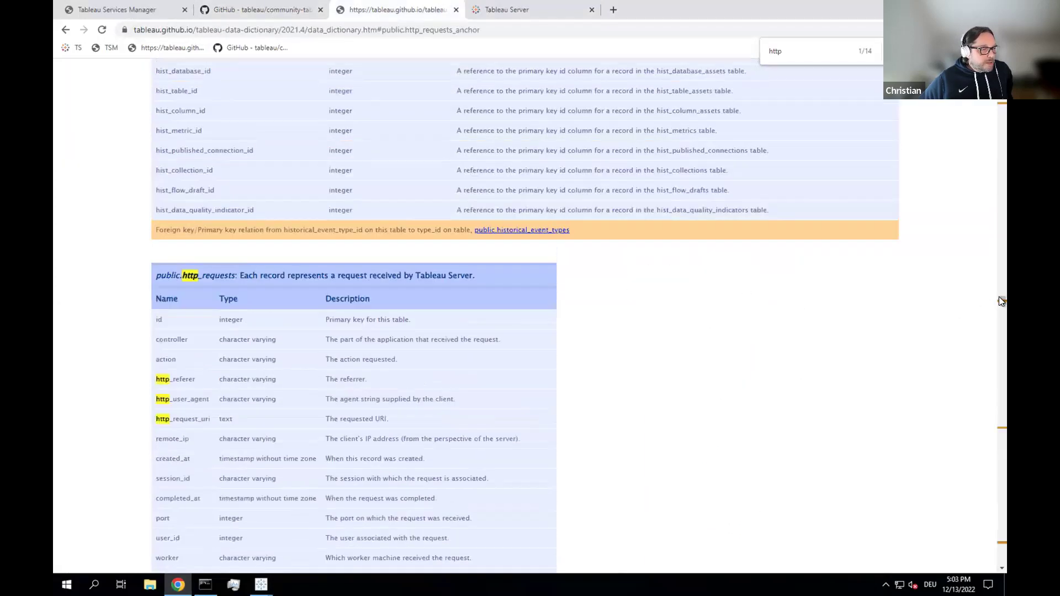
{"action": "left_click_drag", "start_coordinate": [1002, 302], "coordinate": [1001, 66]}
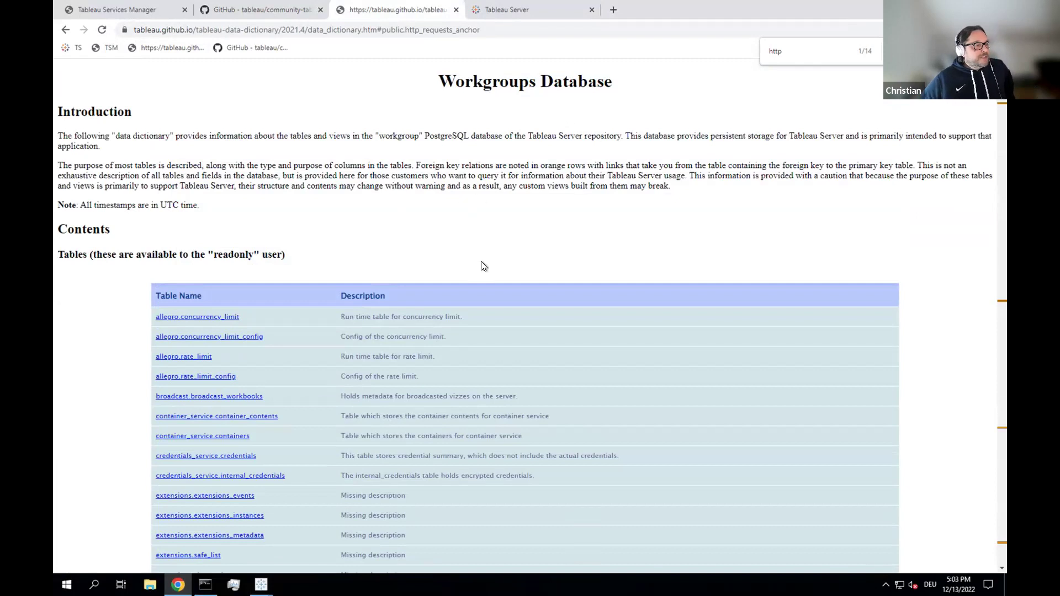
{"action": "scroll", "coordinate": [481, 261], "scroll_direction": "down", "scroll_amount": 2}
{"action": "scroll", "coordinate": [482, 264], "scroll_direction": "down", "scroll_amount": 2}
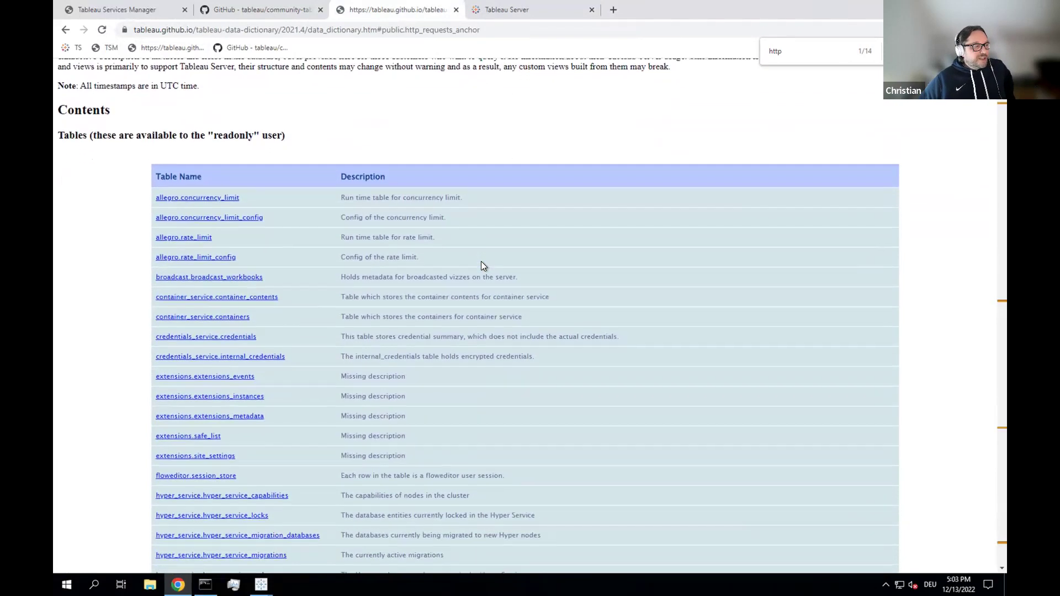
{"action": "scroll", "coordinate": [482, 266], "scroll_direction": "down", "scroll_amount": 6}
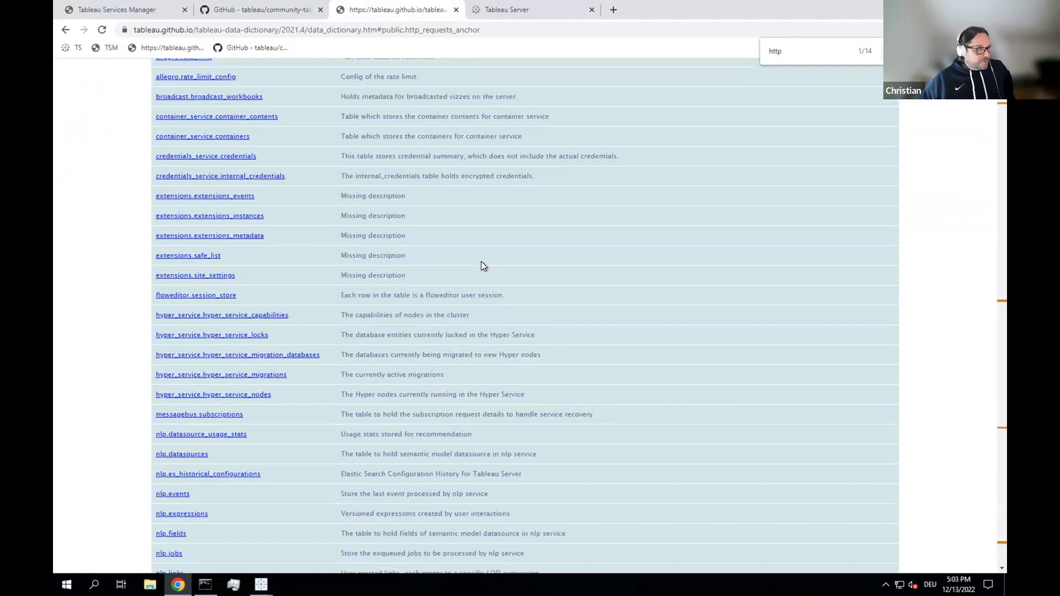
{"action": "scroll", "coordinate": [481, 266], "scroll_direction": "down", "scroll_amount": 7}
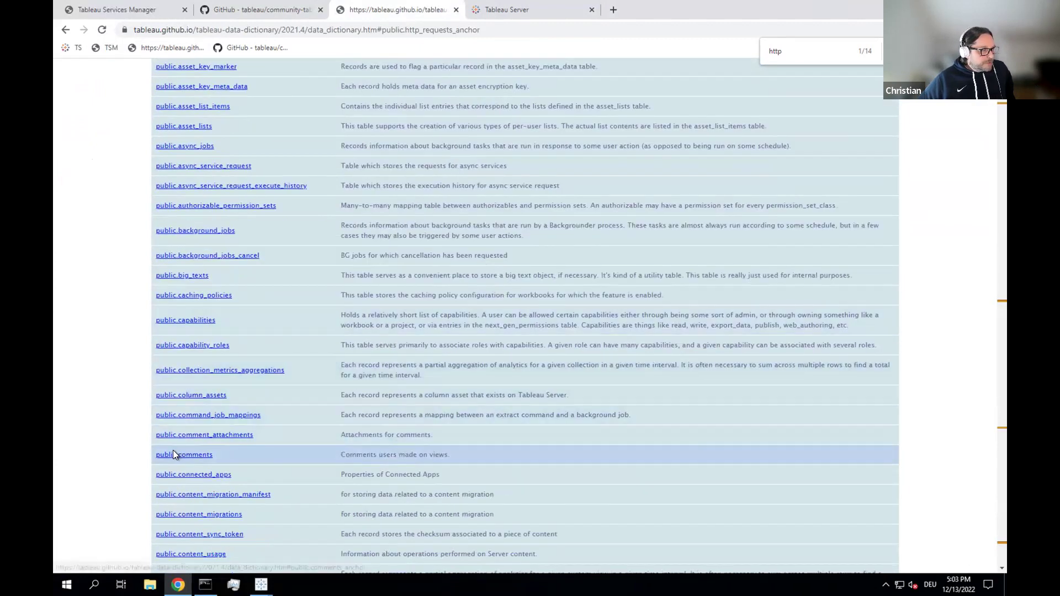
{"action": "left_click", "coordinate": [175, 454]}
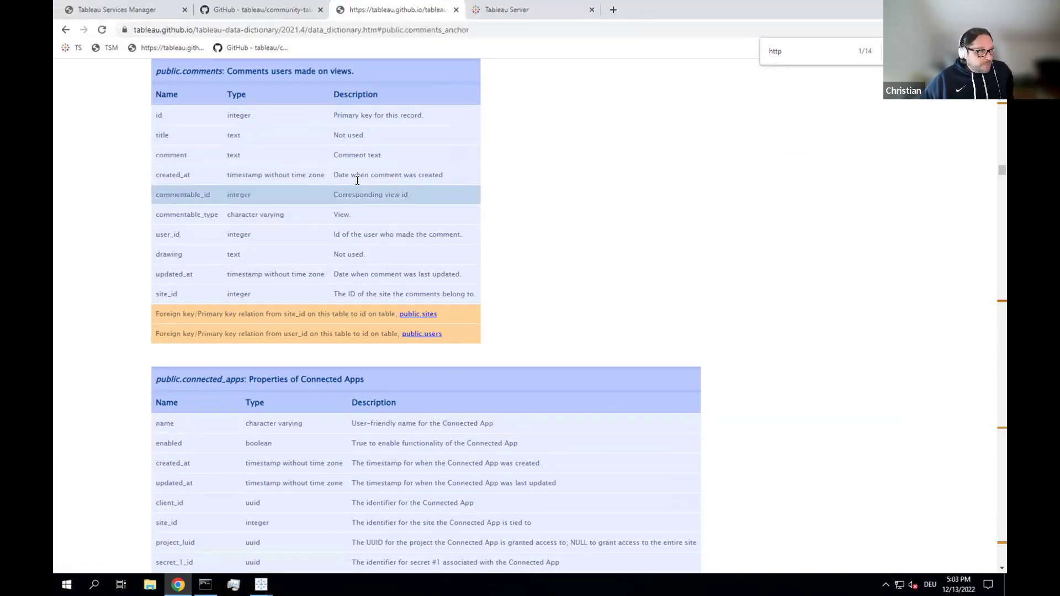
Step: Open the datasources > ts_users folder in the community-tableau-server-insights GitHub repository
{"action": "left_click", "coordinate": [284, 12]}
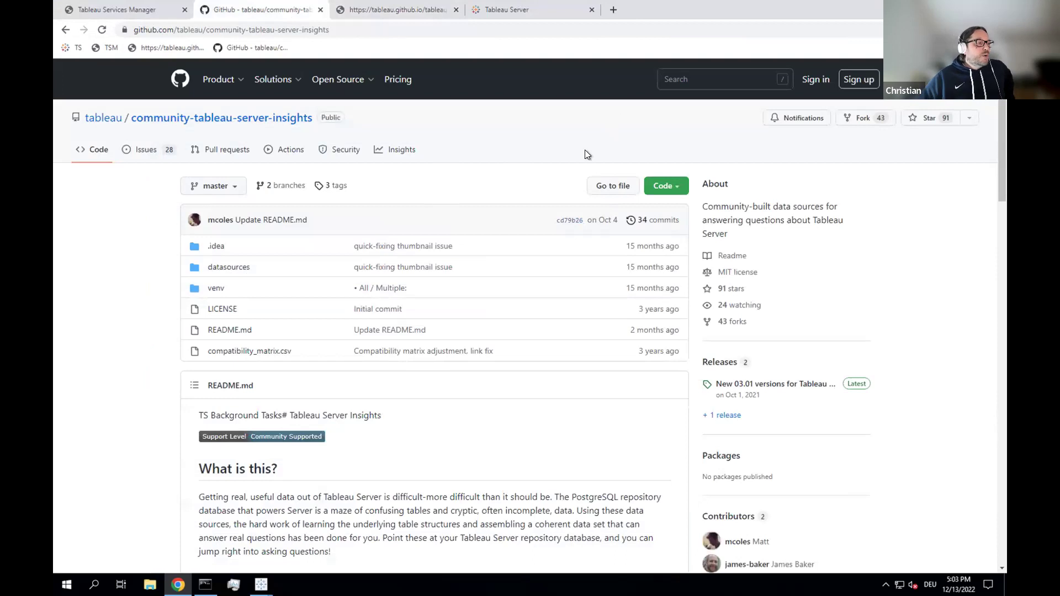
{"action": "left_click", "coordinate": [228, 270]}
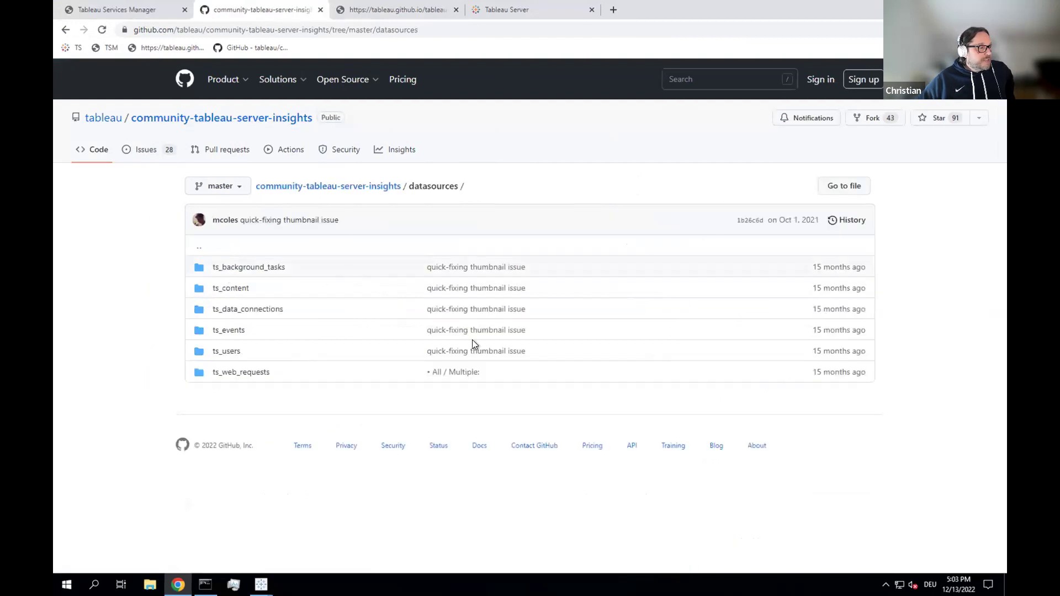
{"action": "left_click", "coordinate": [221, 352]}
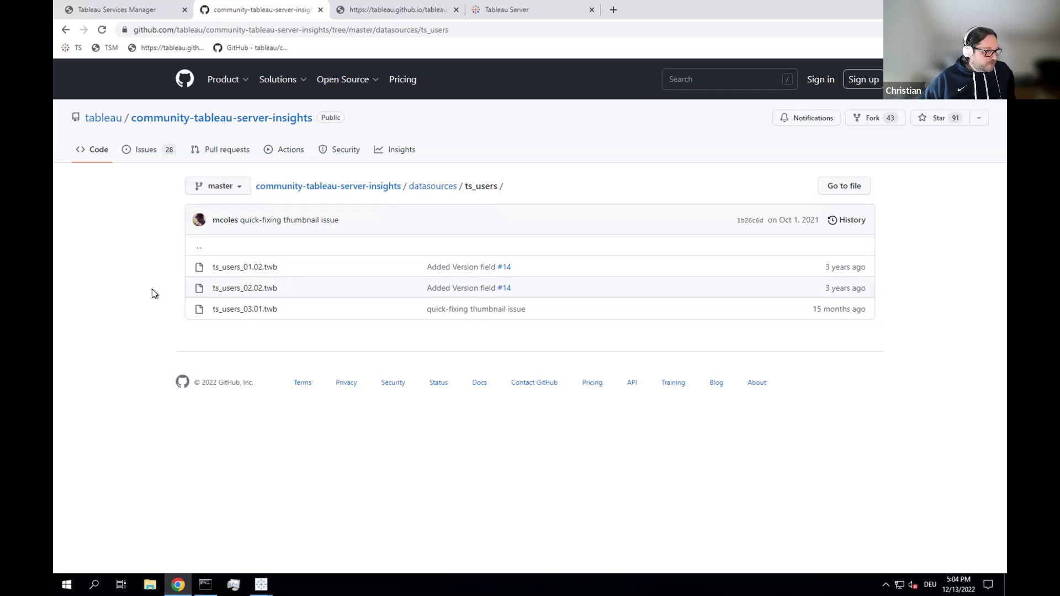
Step: Return to the Tableau Server Insights presentation slide via Mission Control
{"action": "key", "text": "ctrl+Up"}
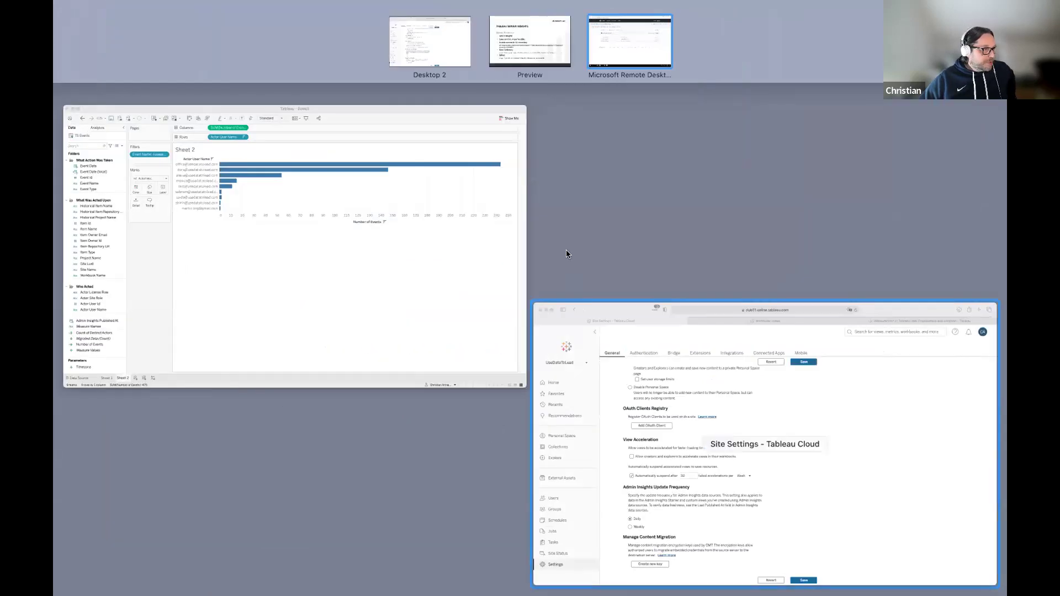
{"action": "left_click", "coordinate": [531, 42]}
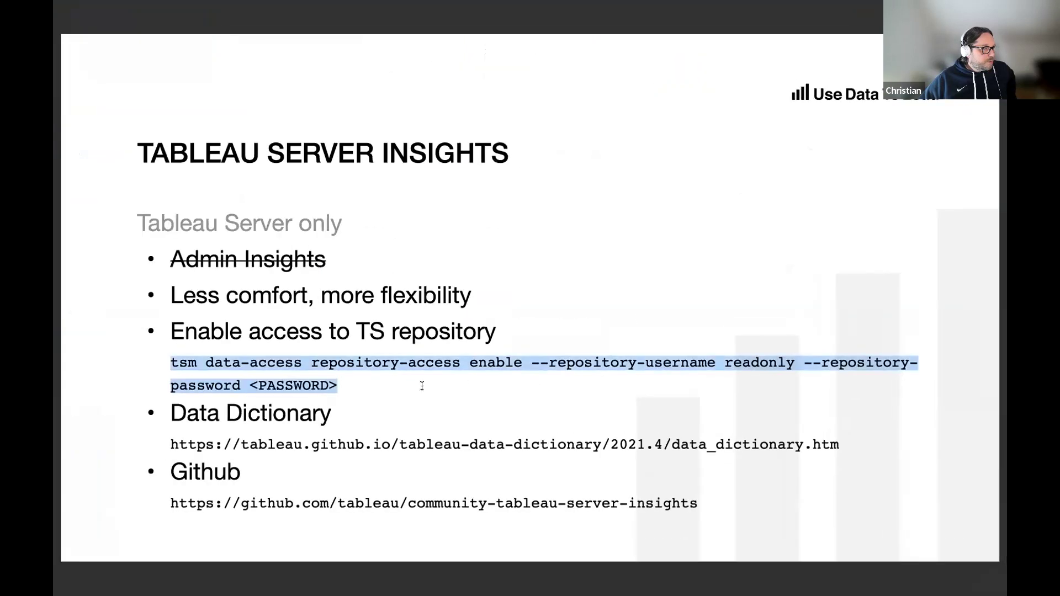
{"action": "left_click", "coordinate": [422, 385]}
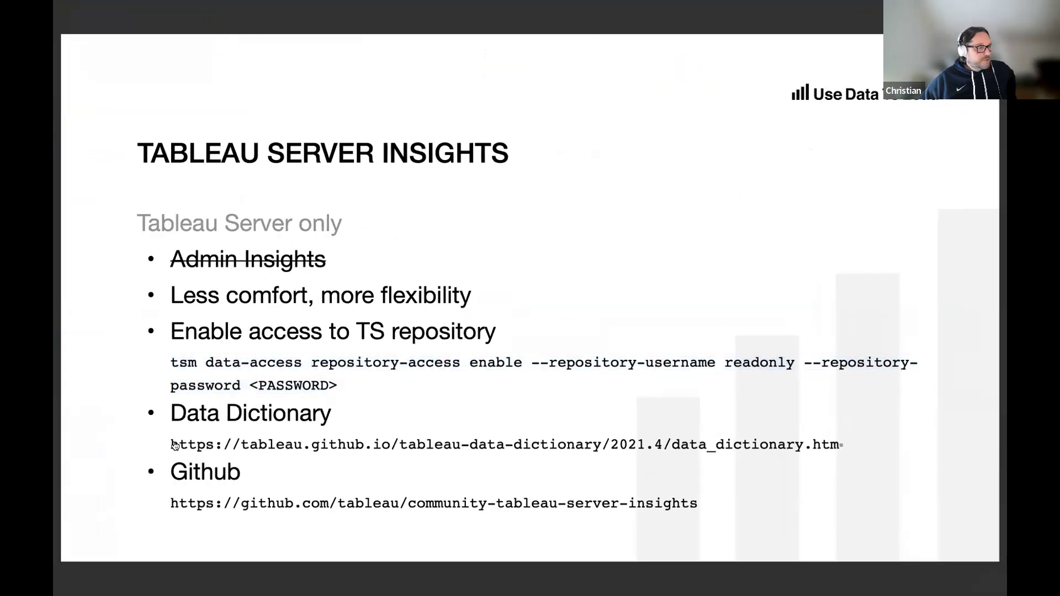